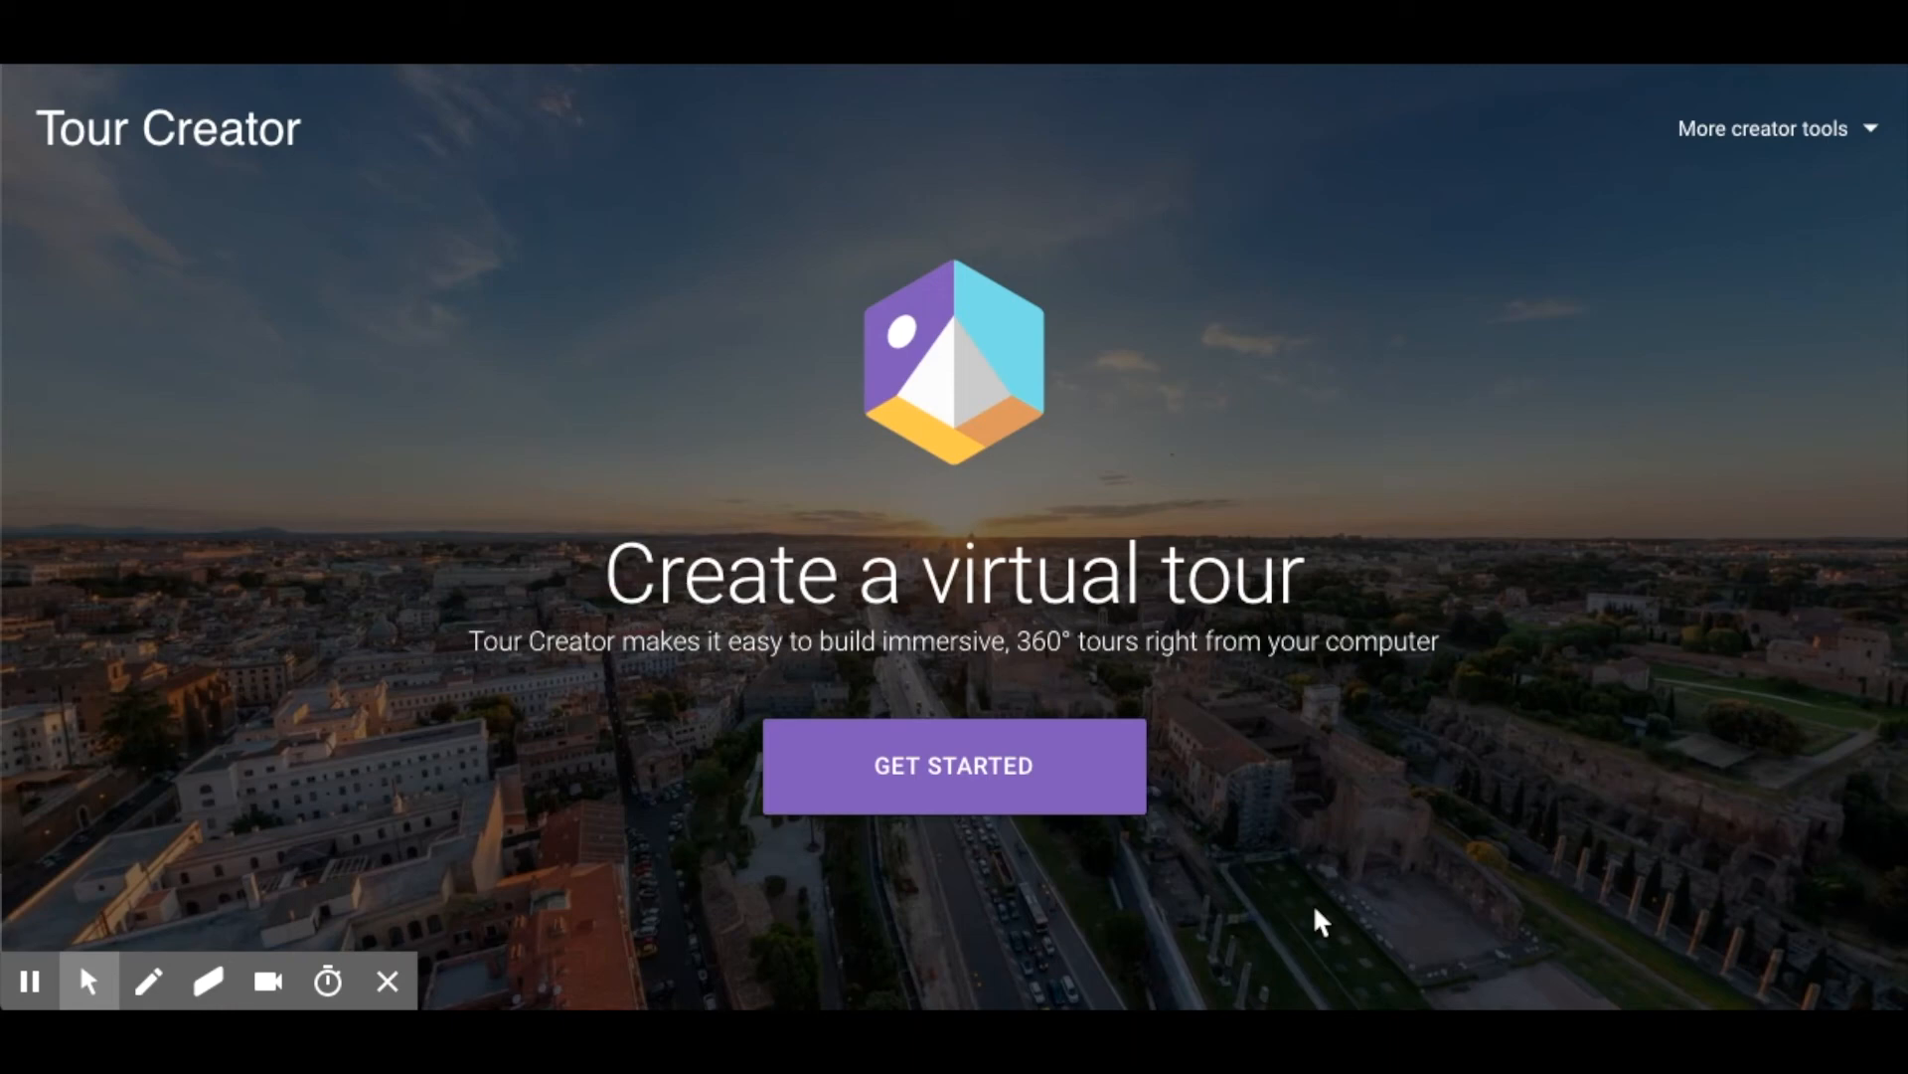
Start a new virtual tour and title it "Renaissance Artists and Humanism".
left_click(1046, 769)
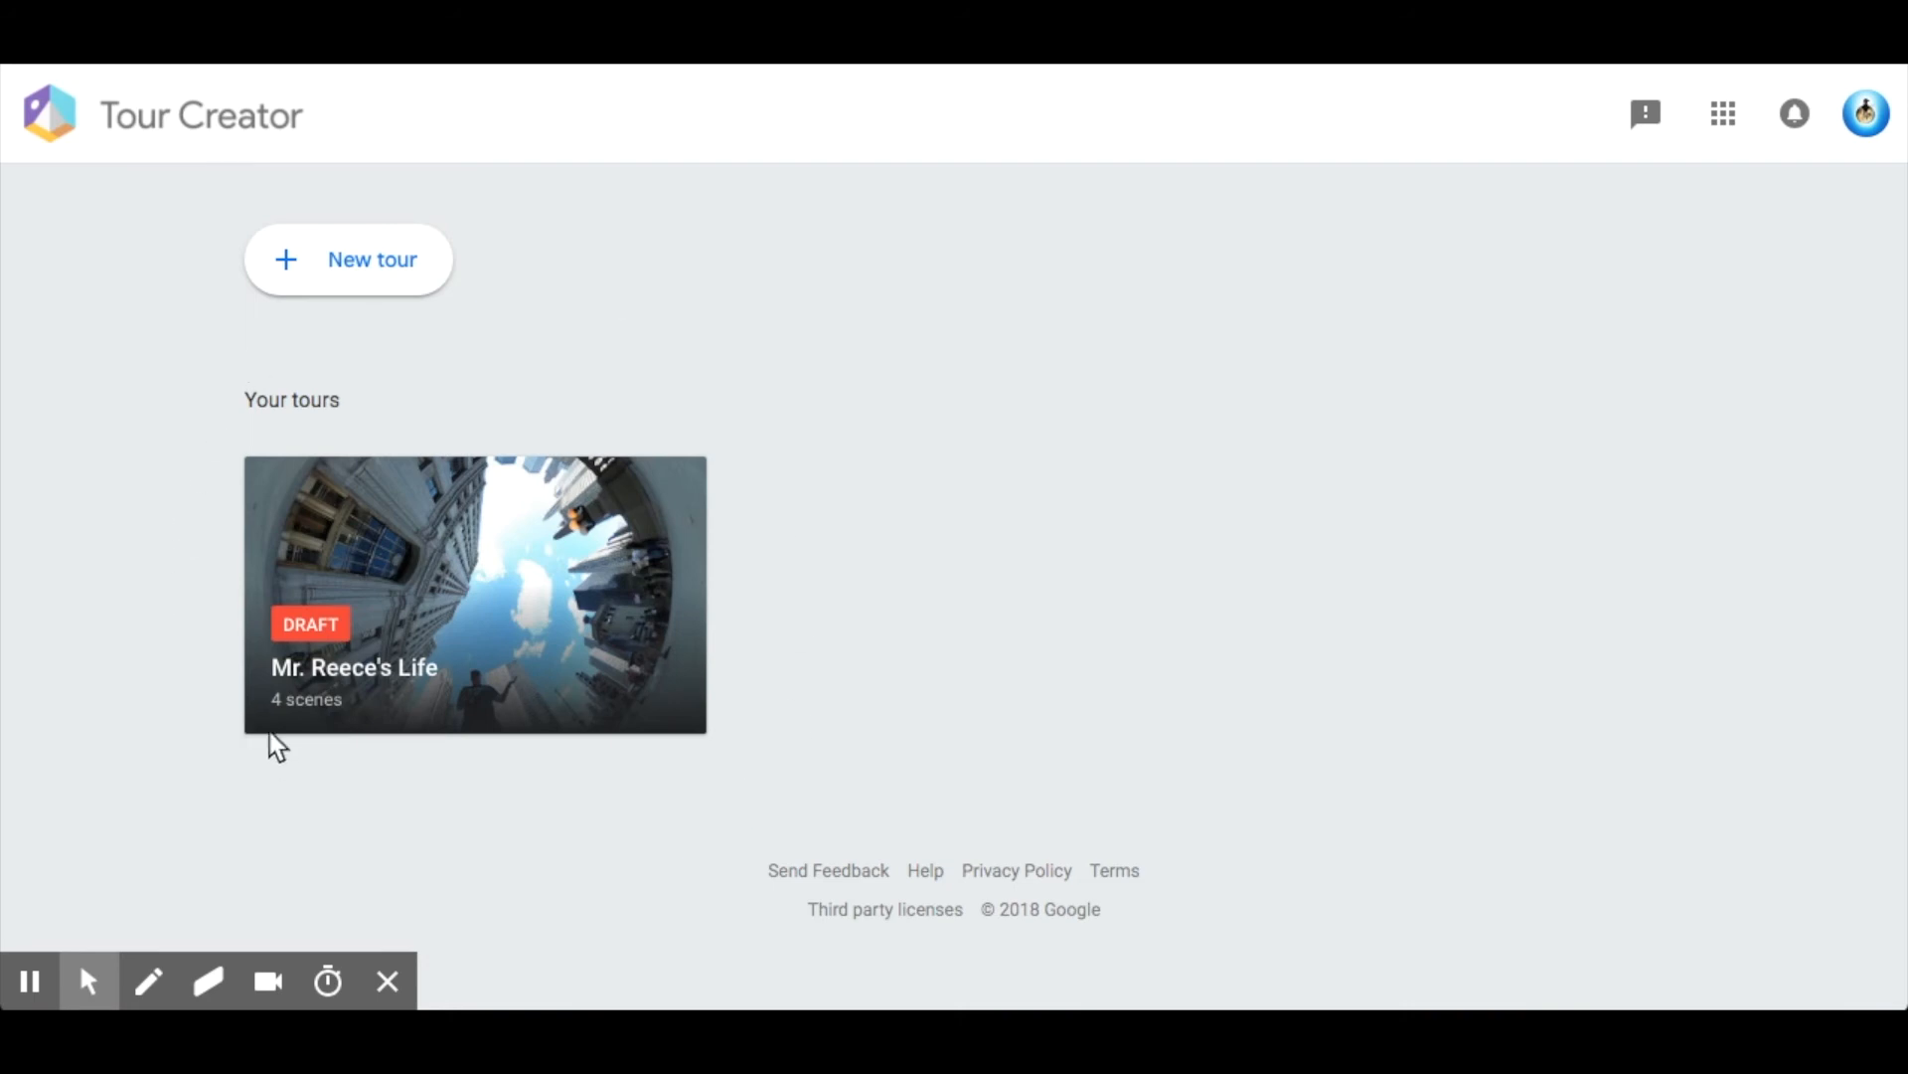
left_click(336, 278)
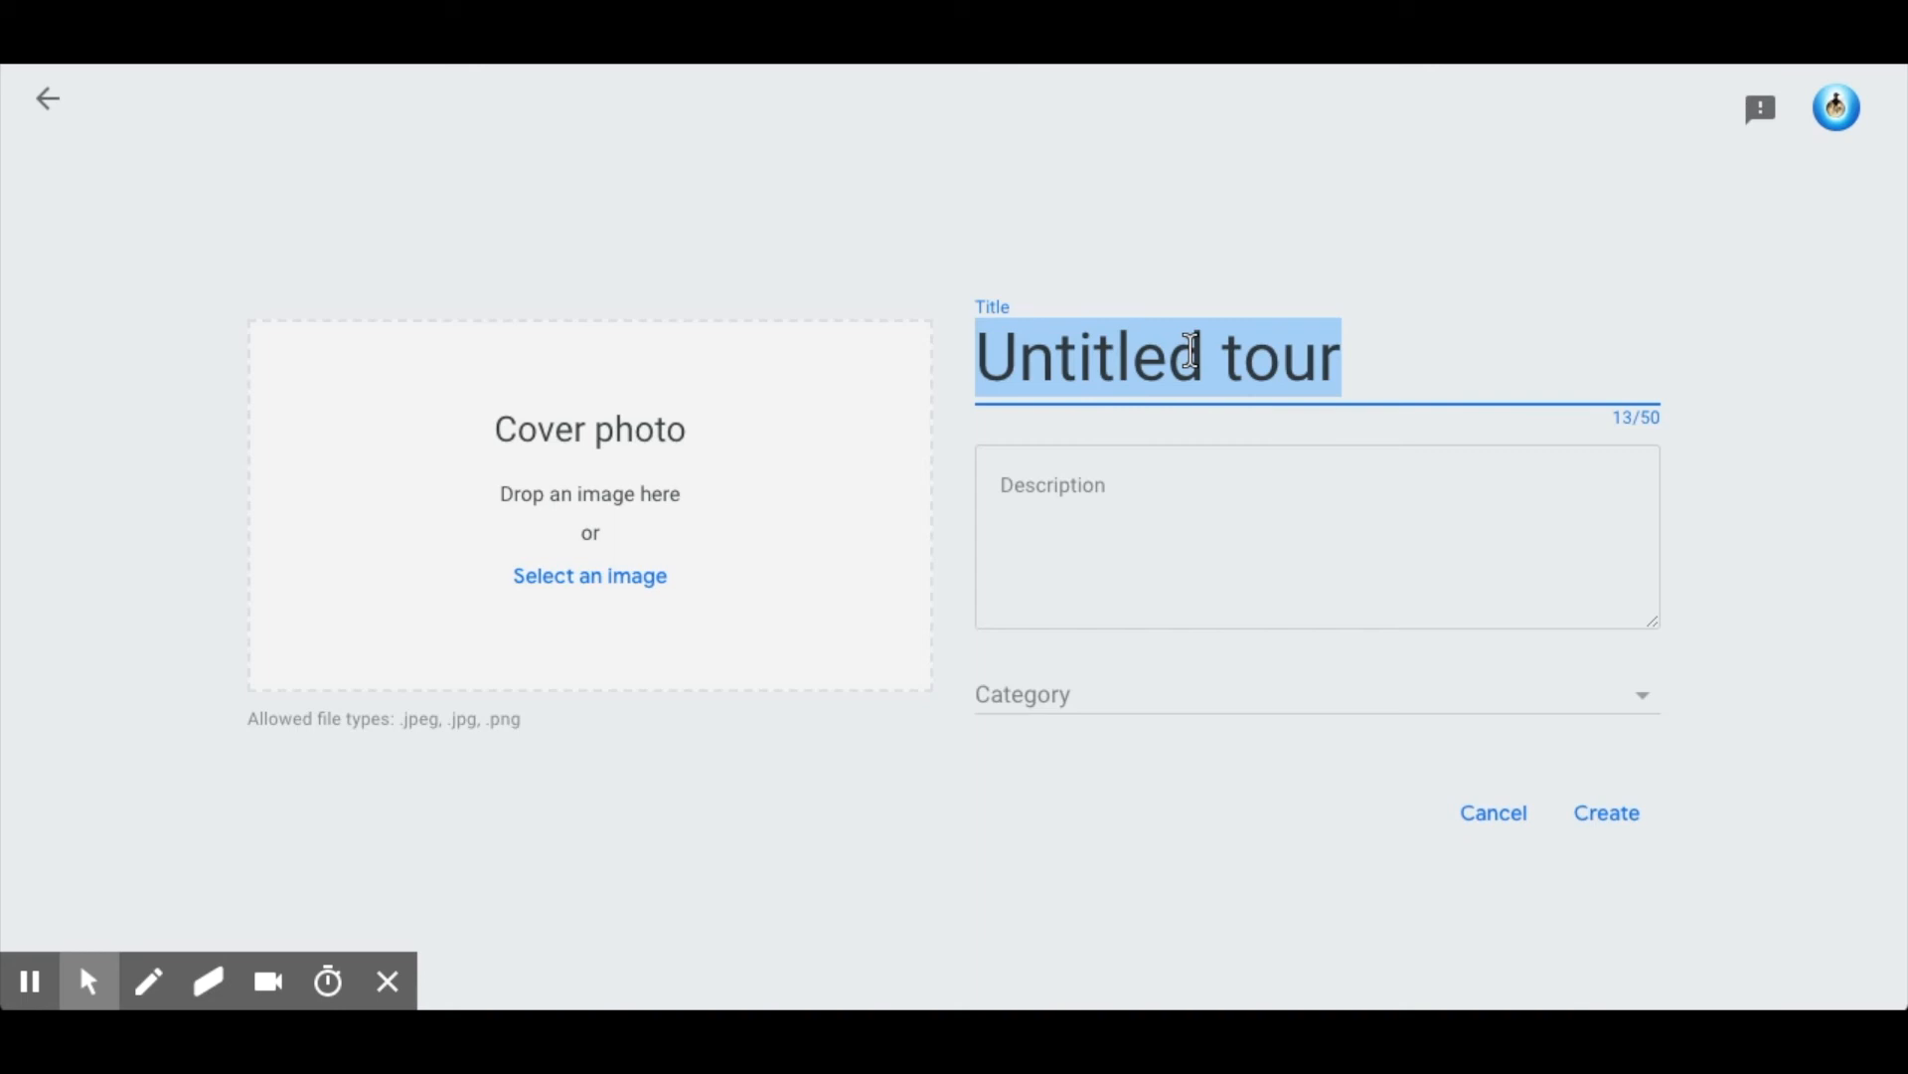
type("Rena")
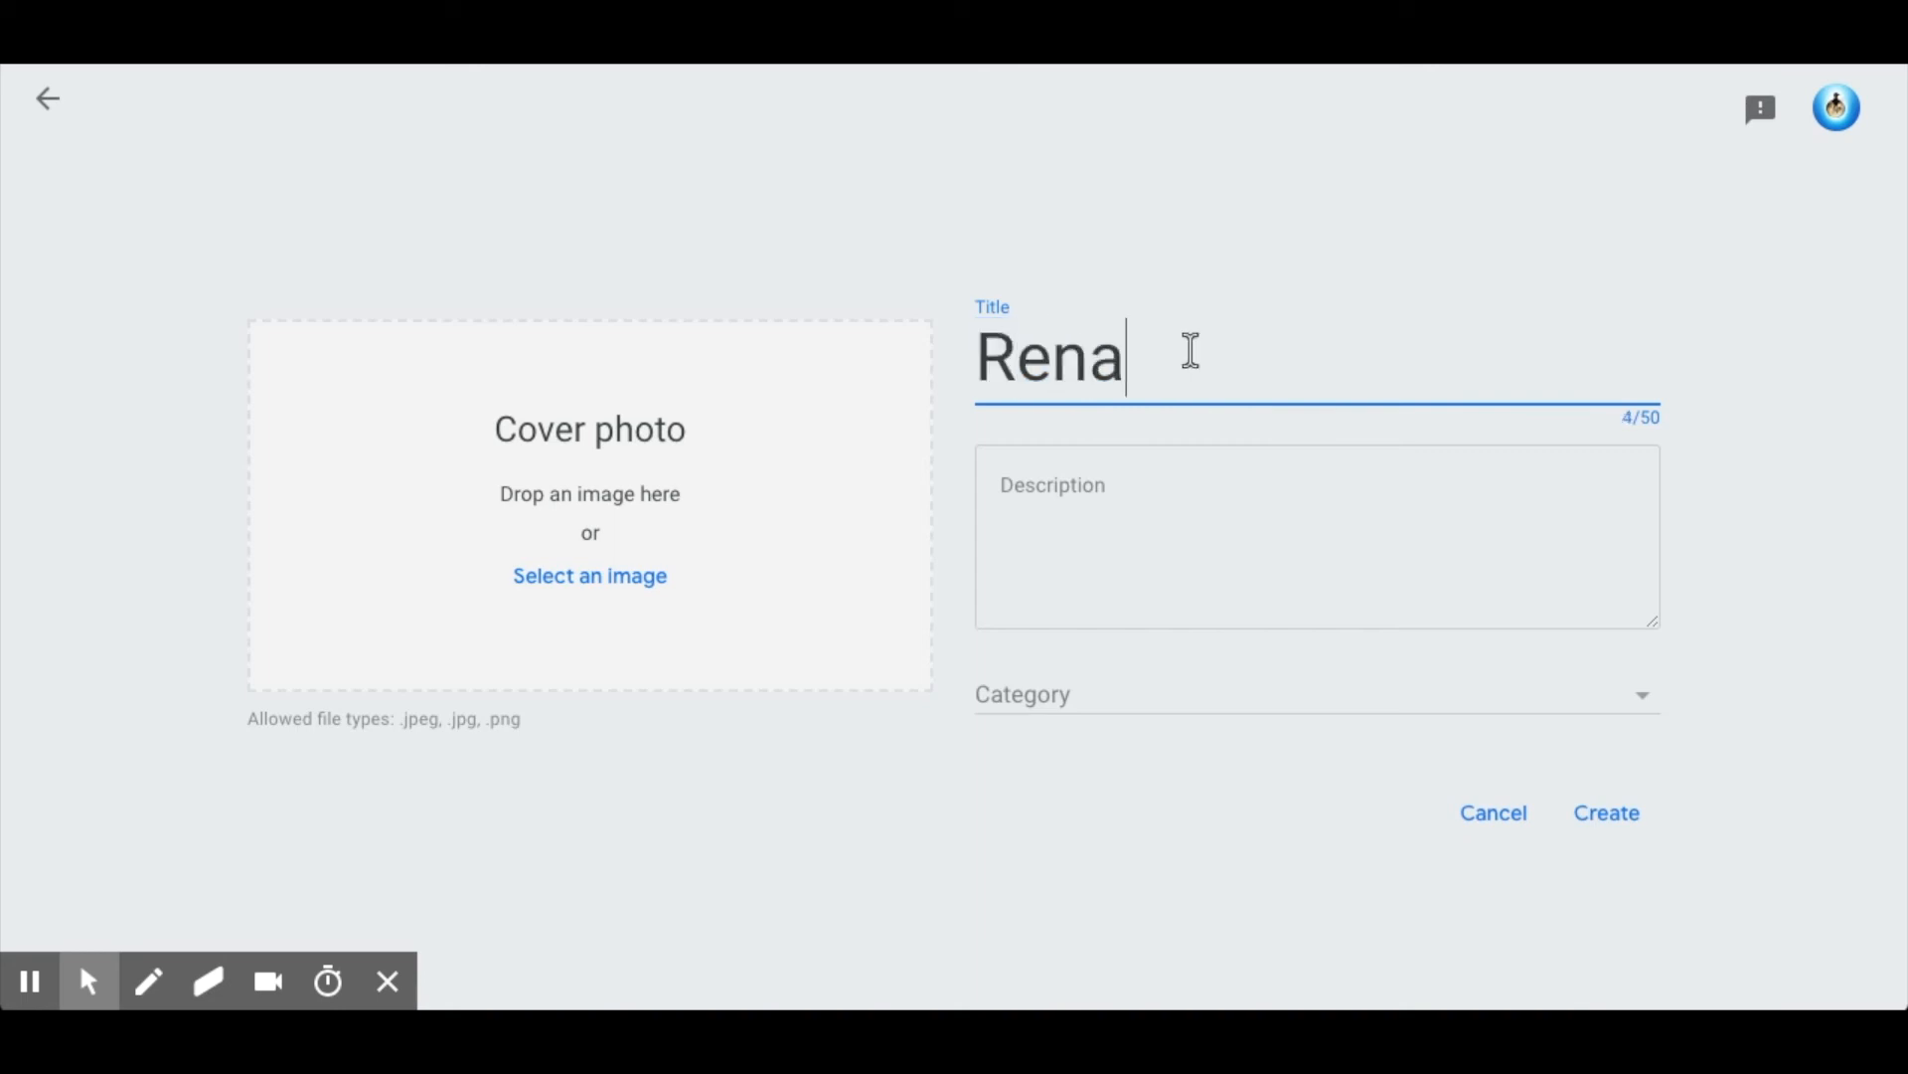
type("issance Artis")
key("BackSpace")
type("sts ")
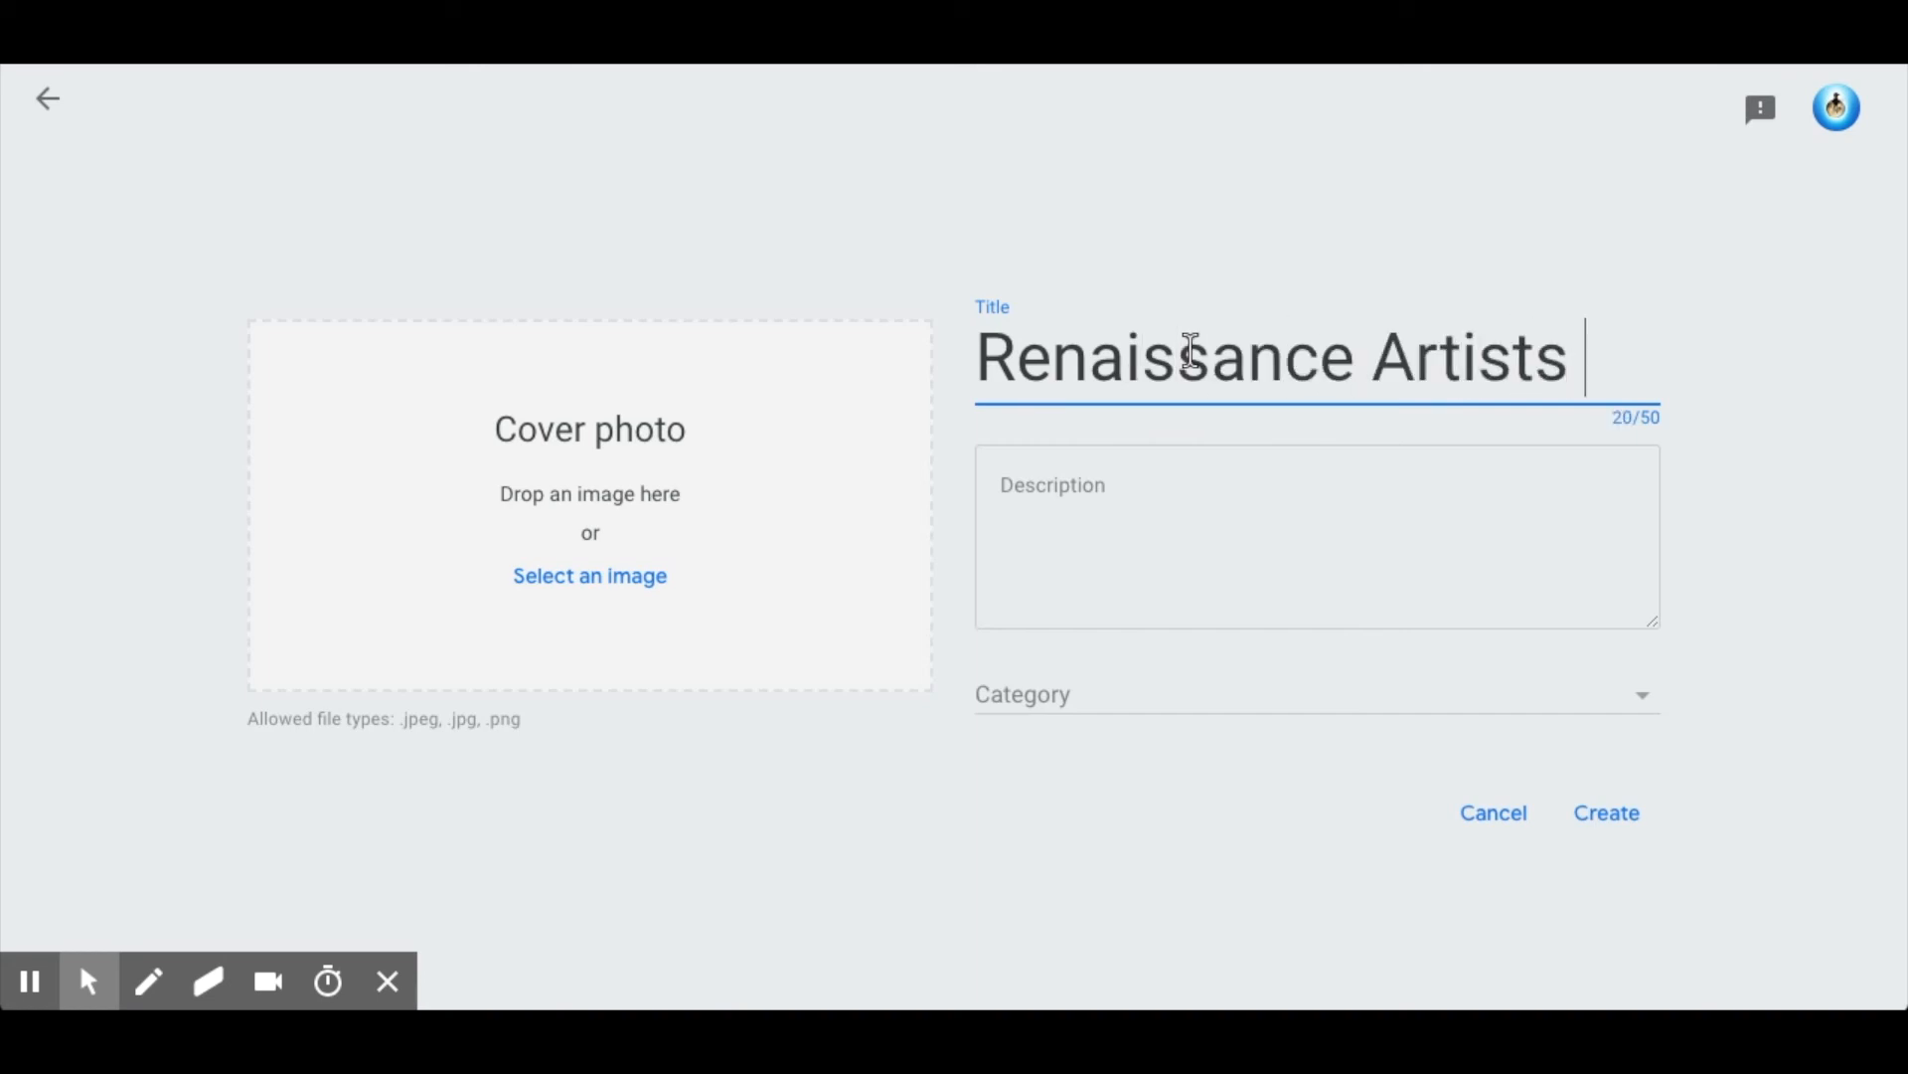
type("and Humanism")
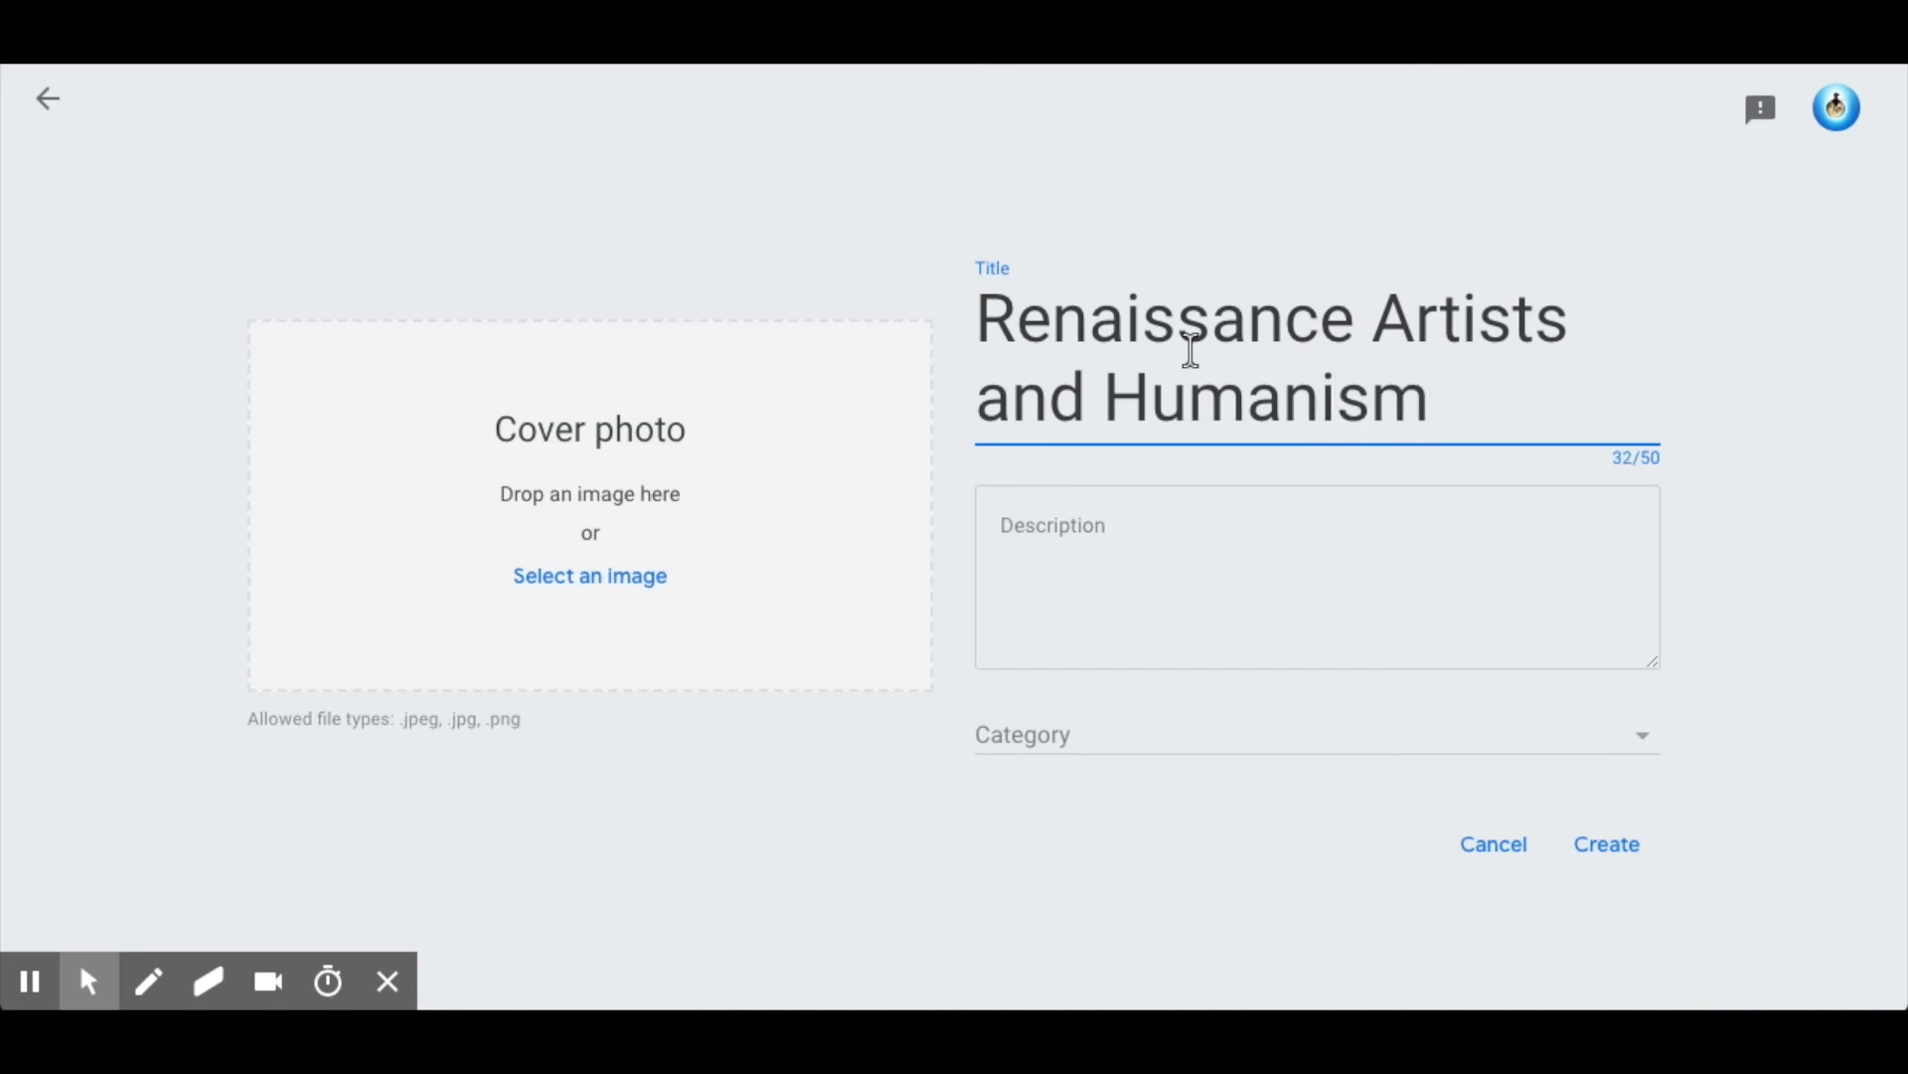
Set the tour's category to History, add the image of three masked Renaissance men as cover photo, and create the tour.
left_click(1215, 525)
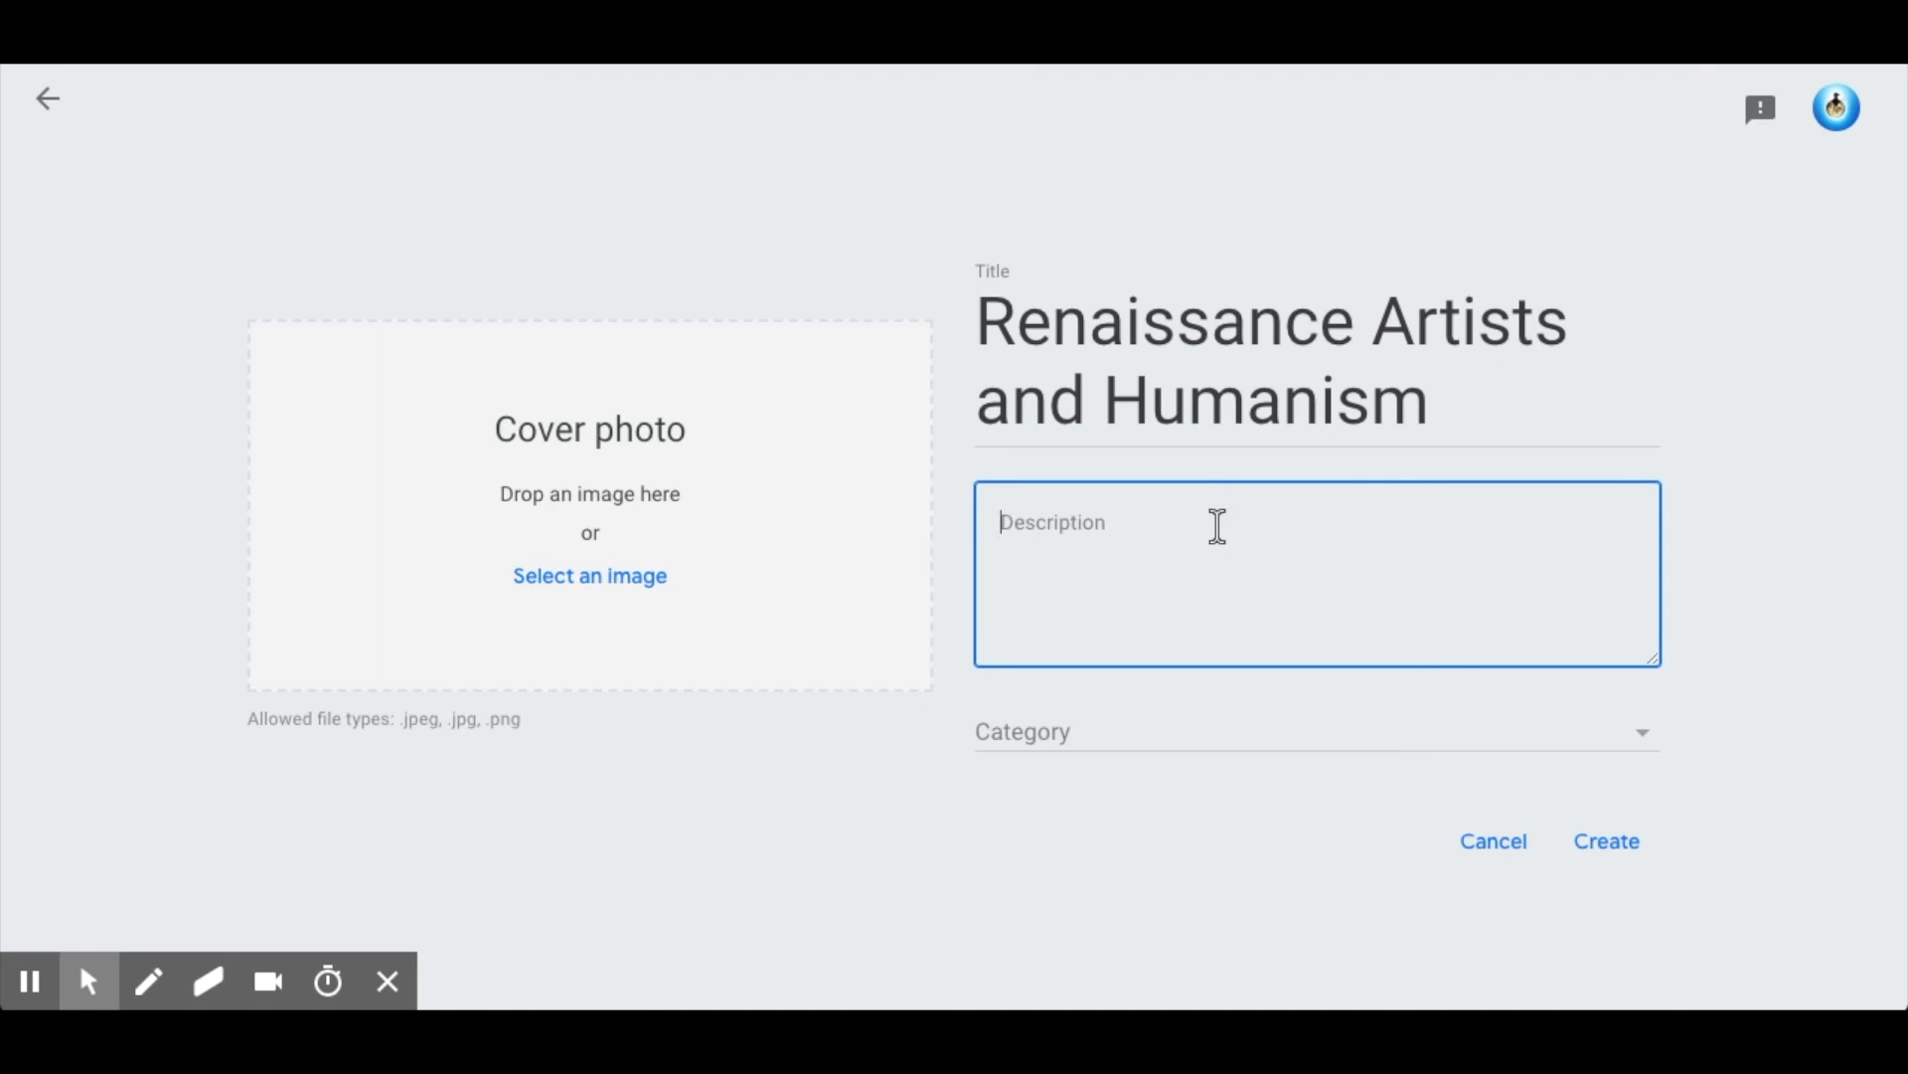
left_click(1117, 746)
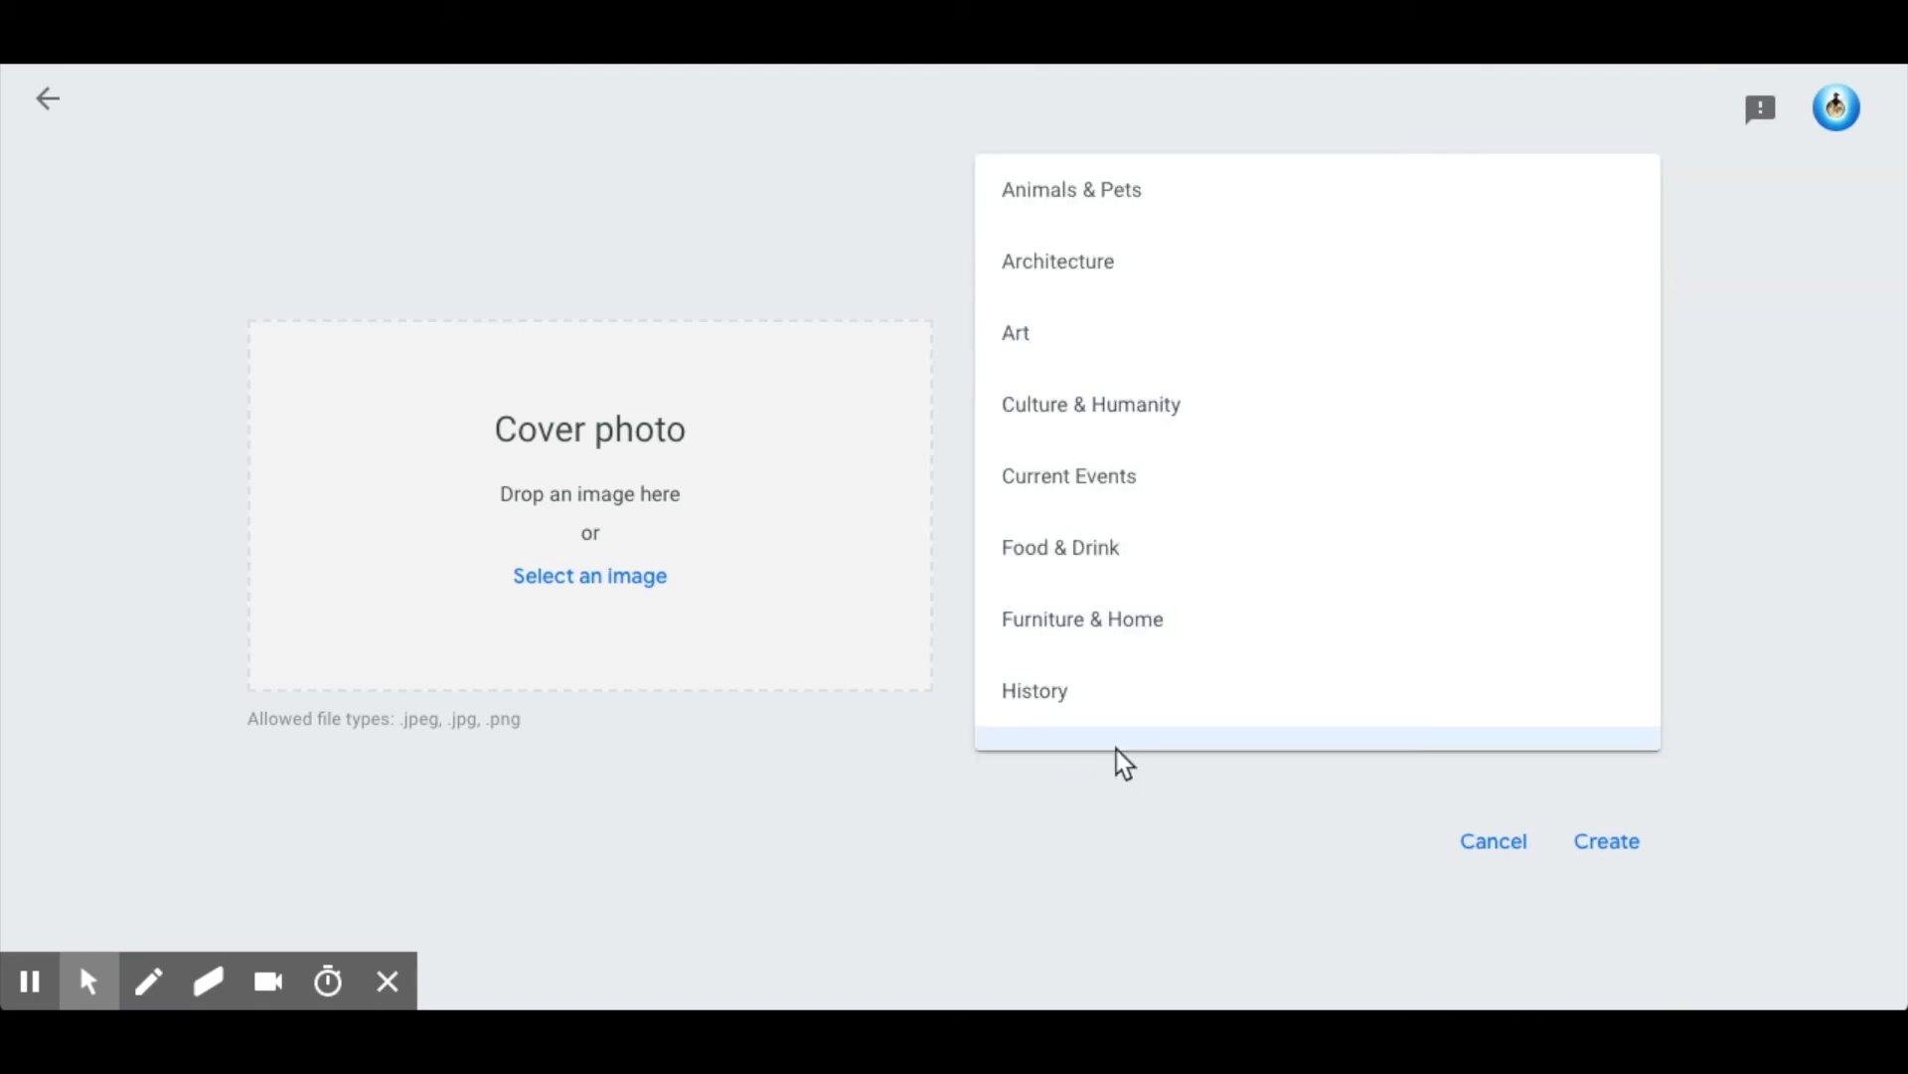
left_click(1131, 694)
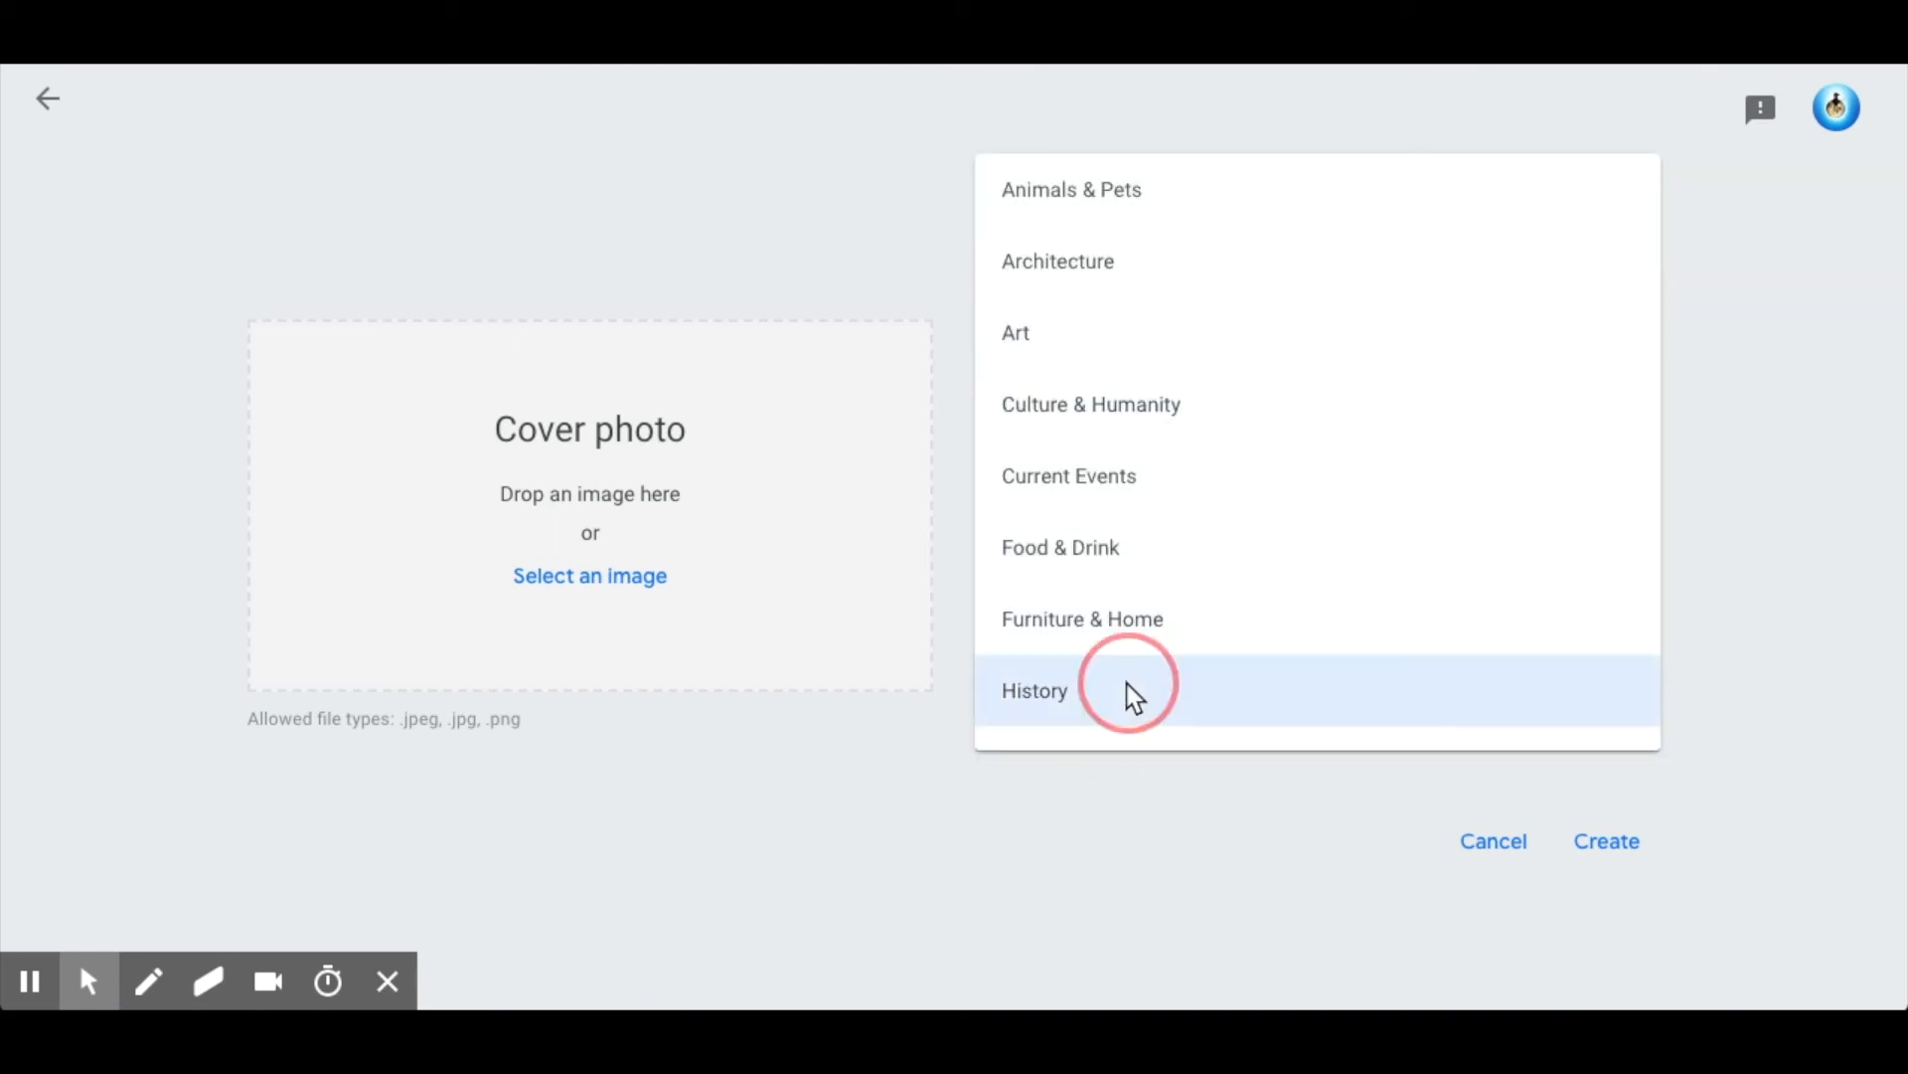
left_click(612, 582)
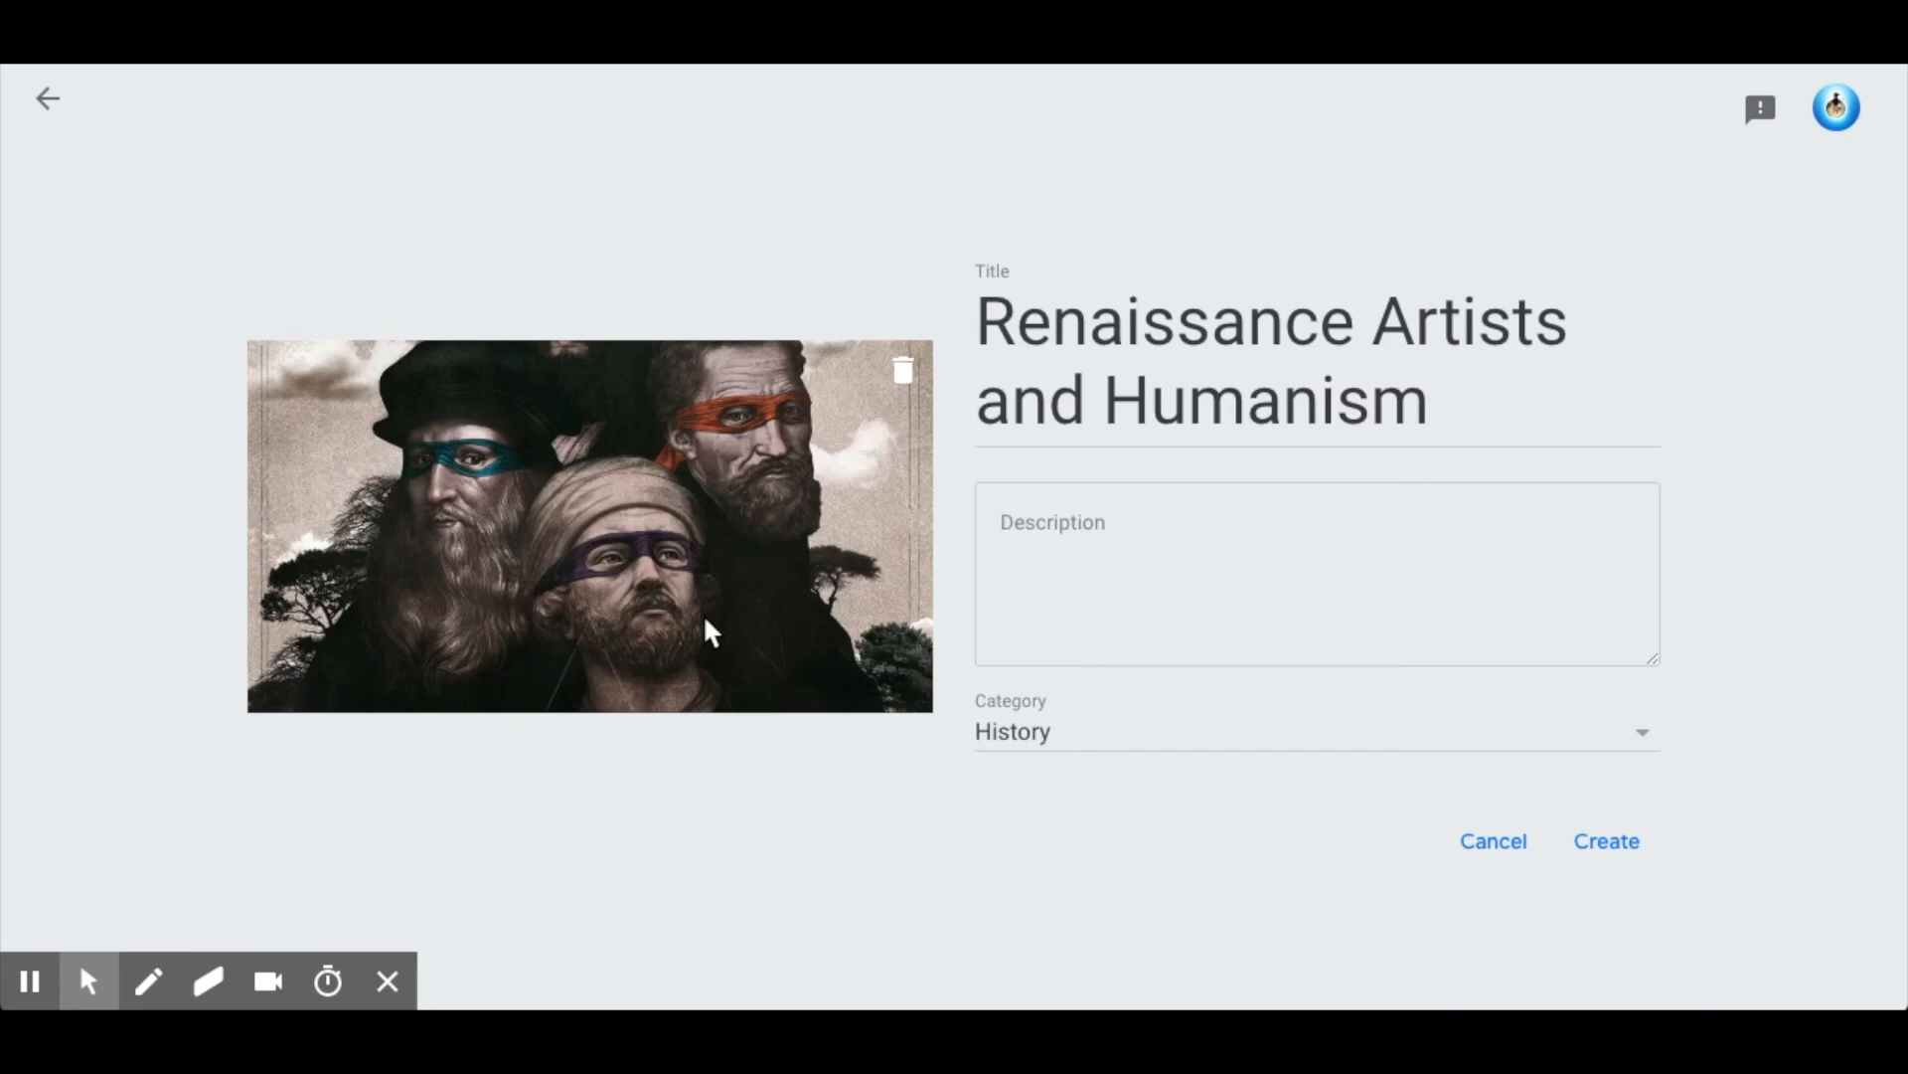
left_click(1620, 843)
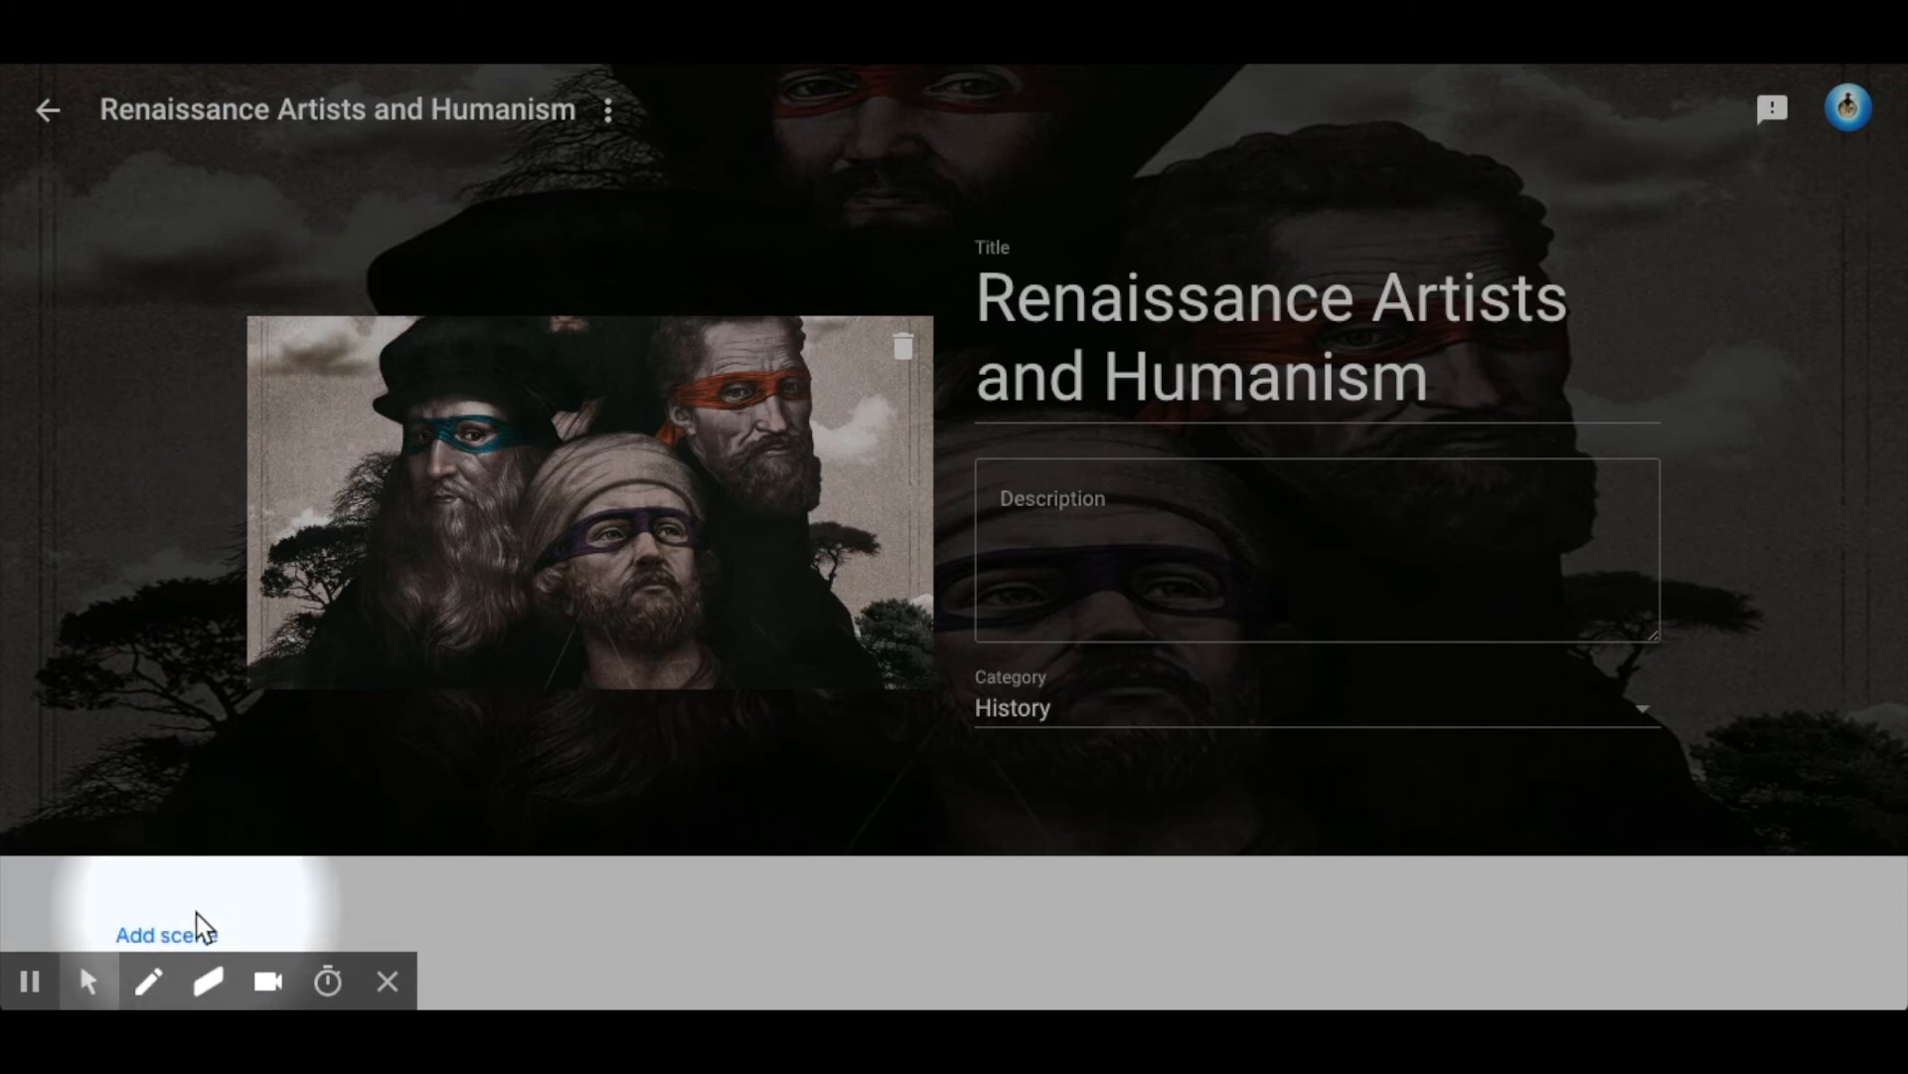
Start adding a scene from Google Maps and look up the Louvre Museum, Rue de Rivoli, Paris.
left_click(167, 936)
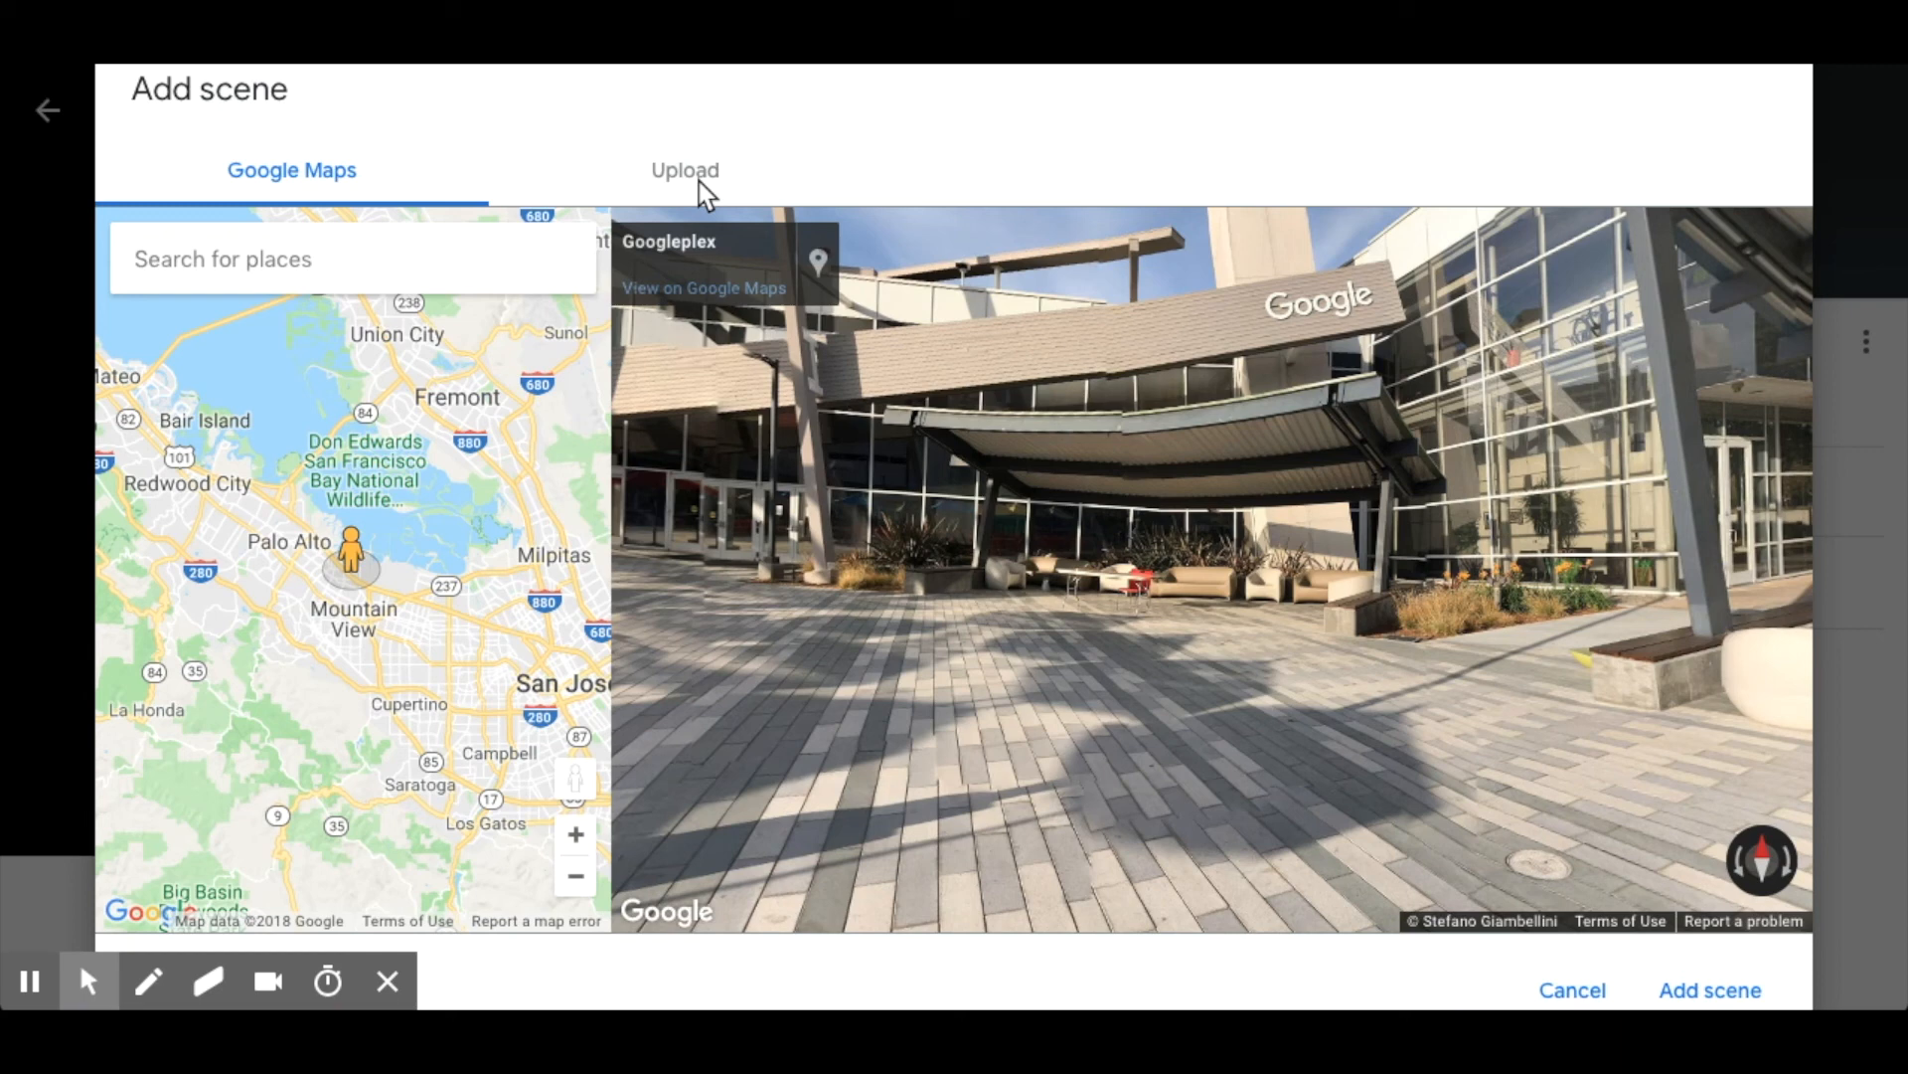
left_click(260, 263)
type("Lo")
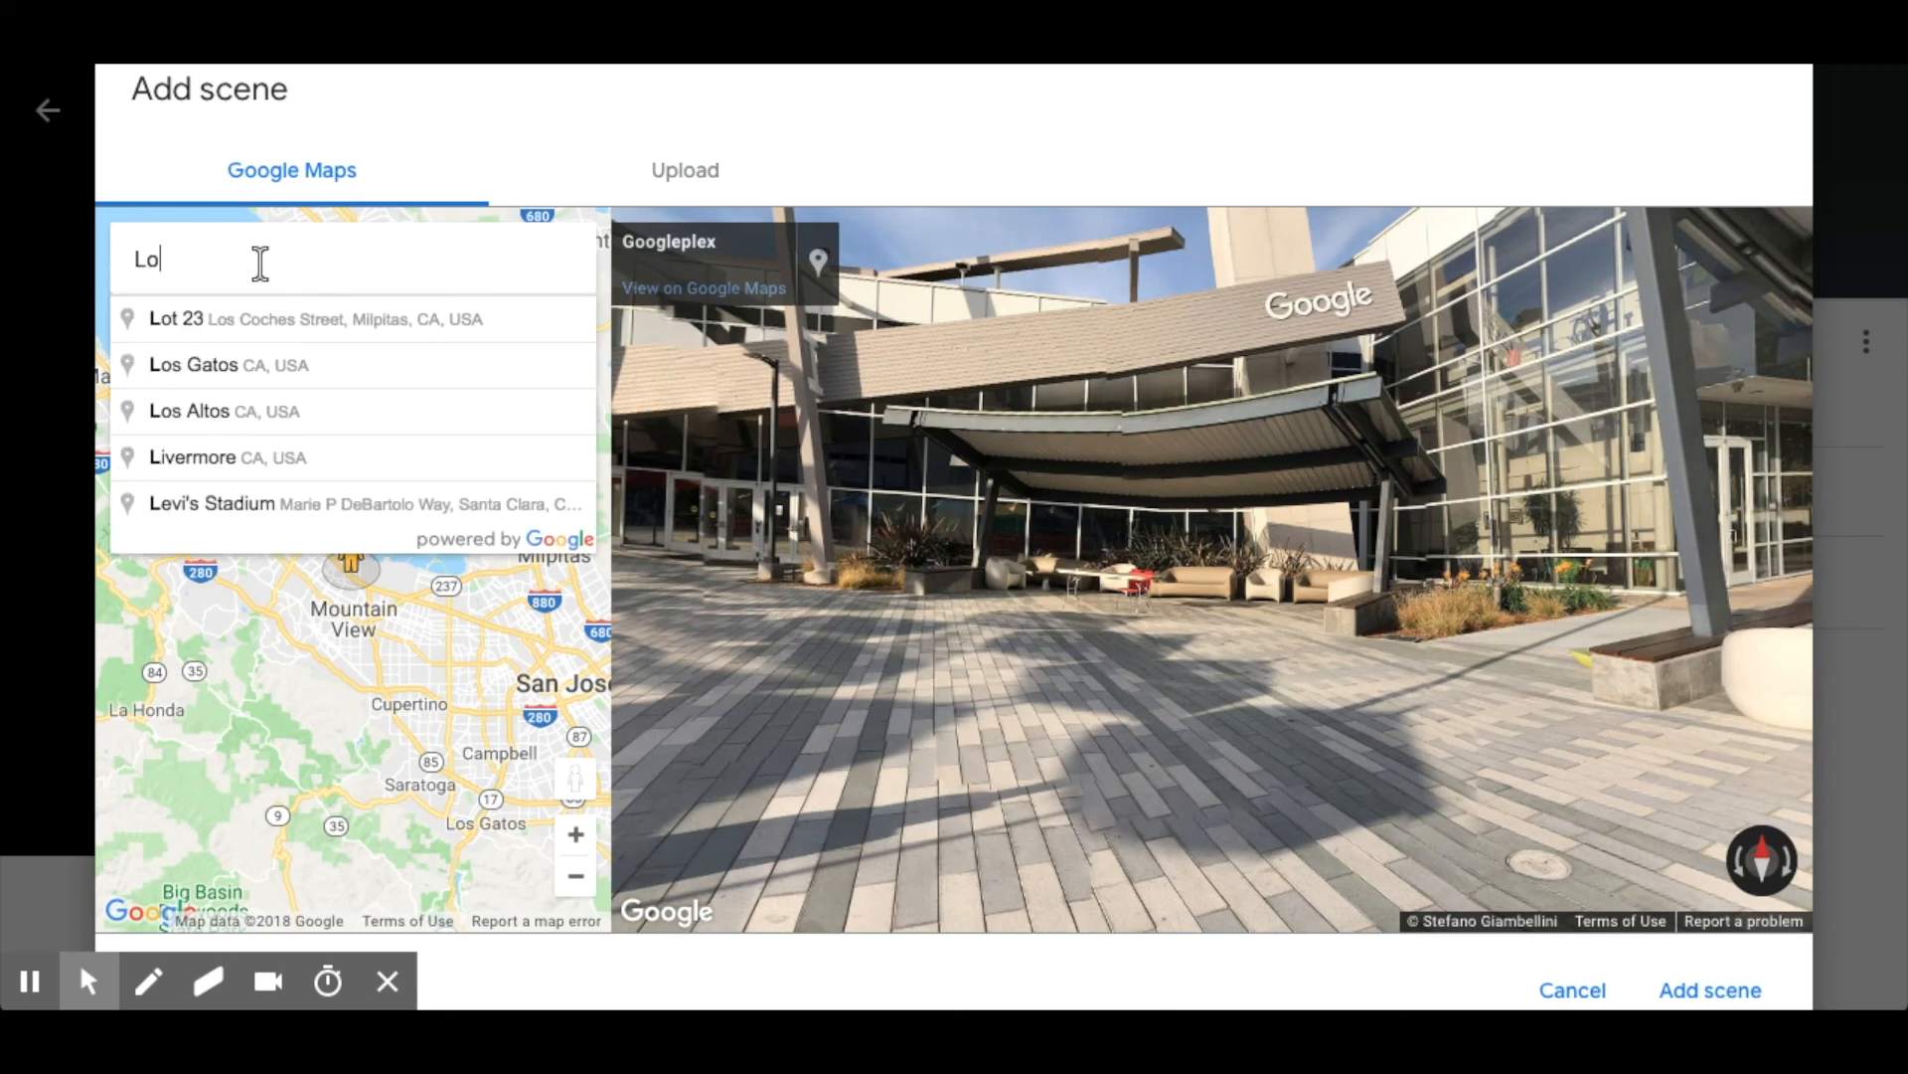
type("uvre Mus")
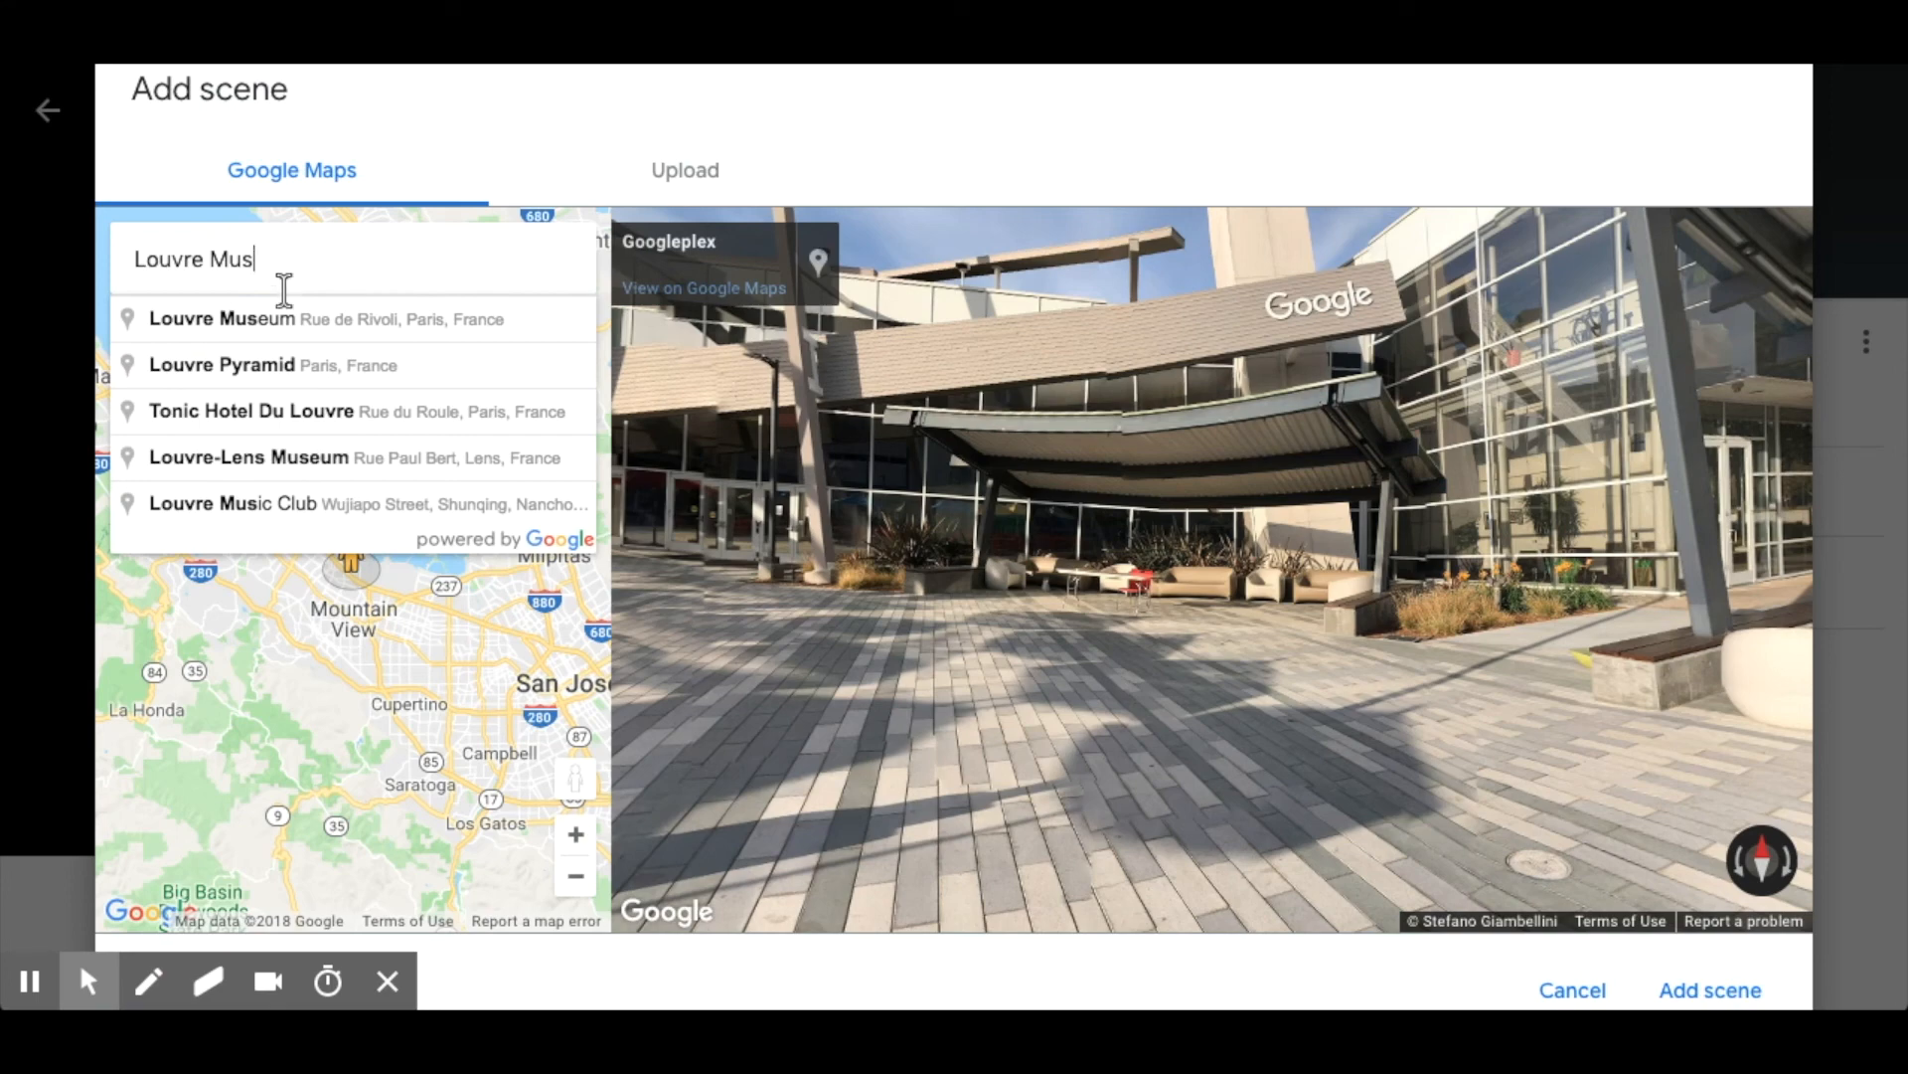
left_click(291, 330)
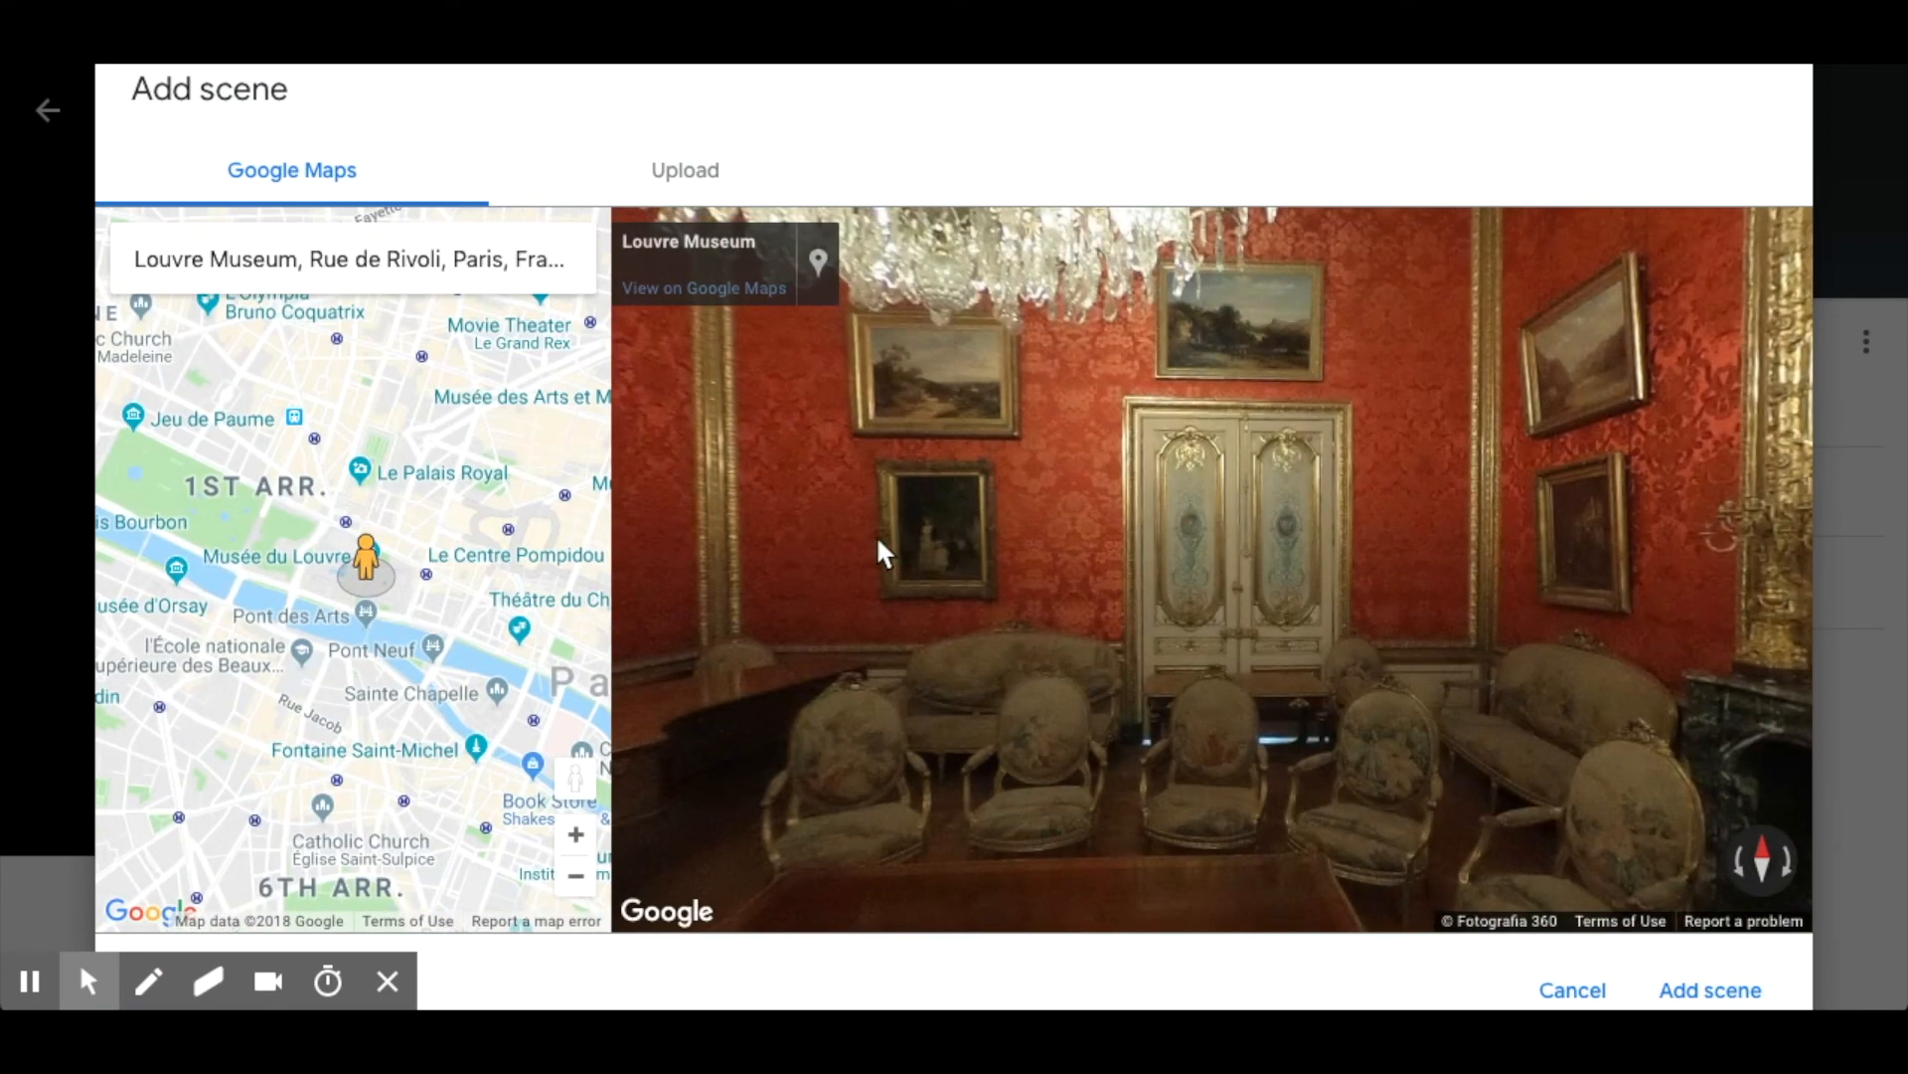
Reposition the Street View figure at the Musée du Louvre marker to load the panorama of the crowded Mona Lisa gallery.
left_click_drag(878, 542, 1312, 541)
left_click_drag(1008, 525, 1529, 511)
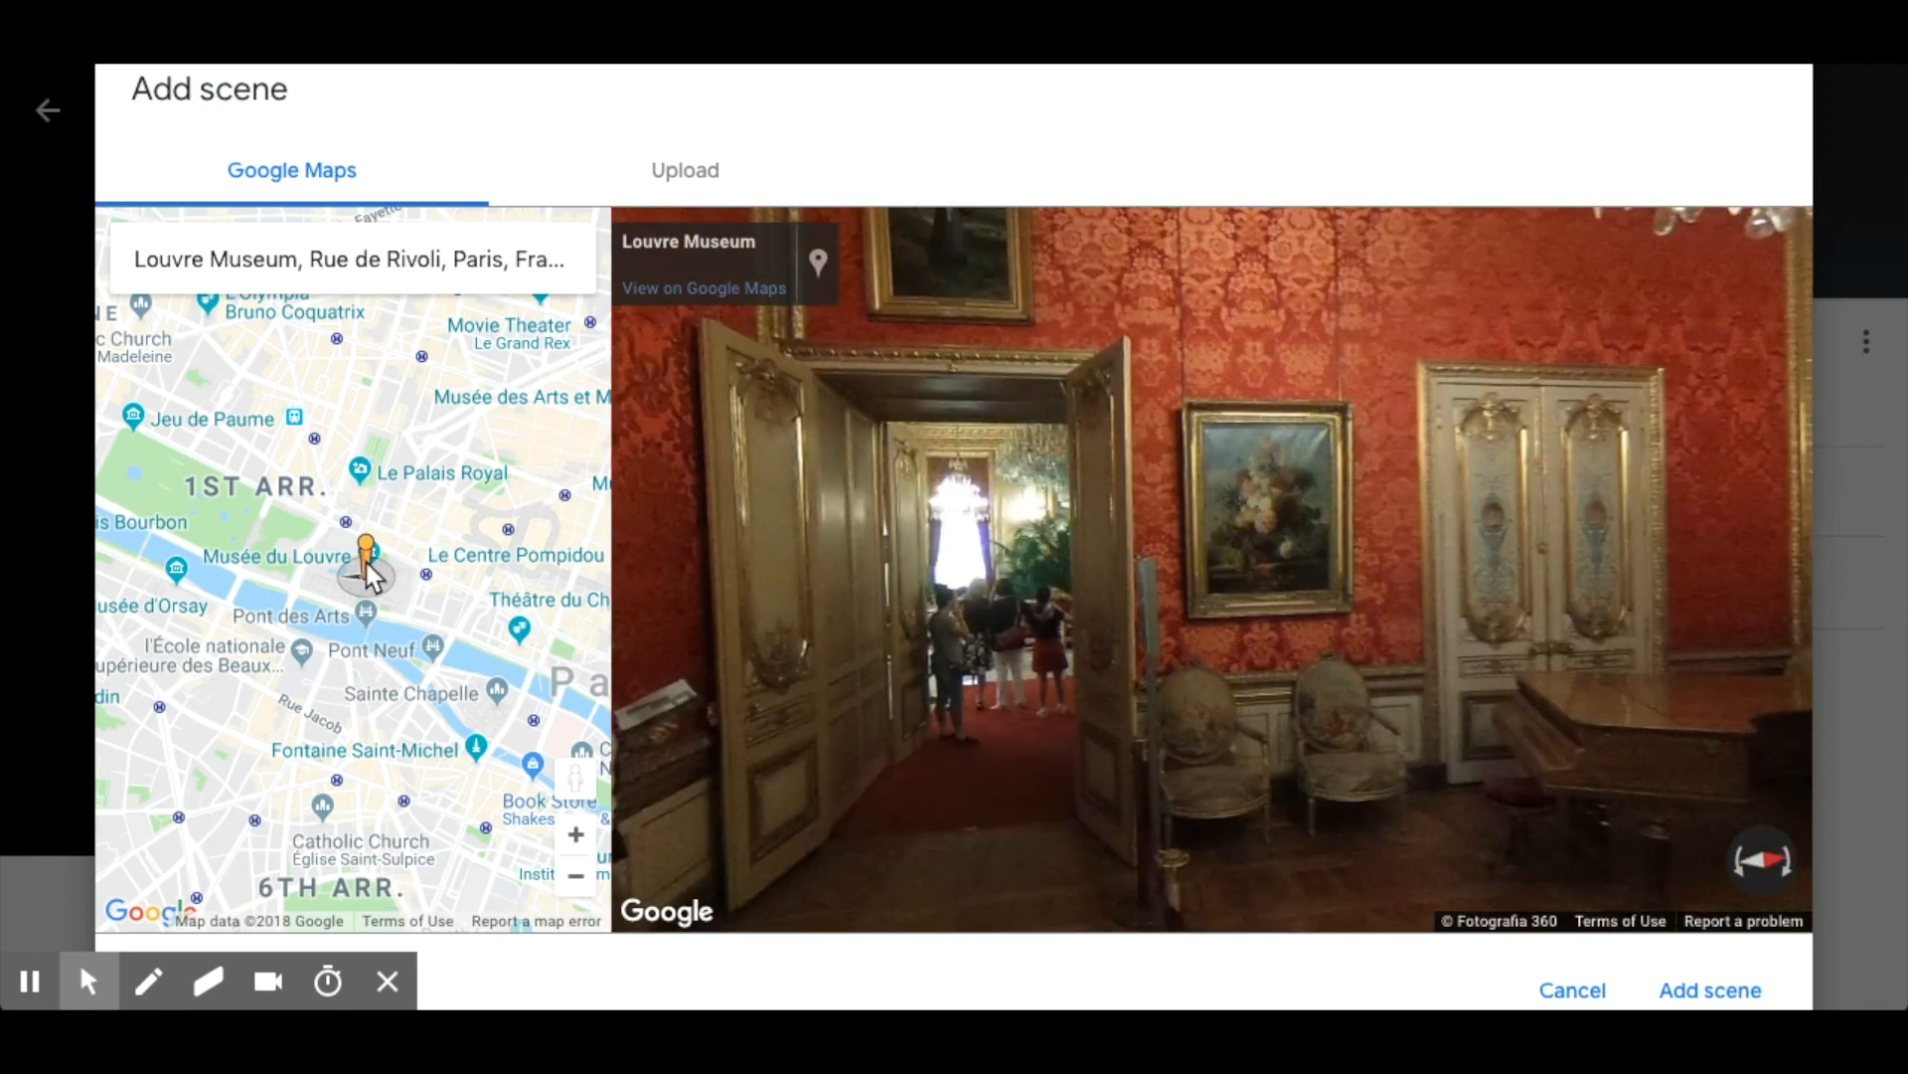
scroll(366, 562, "up", 5)
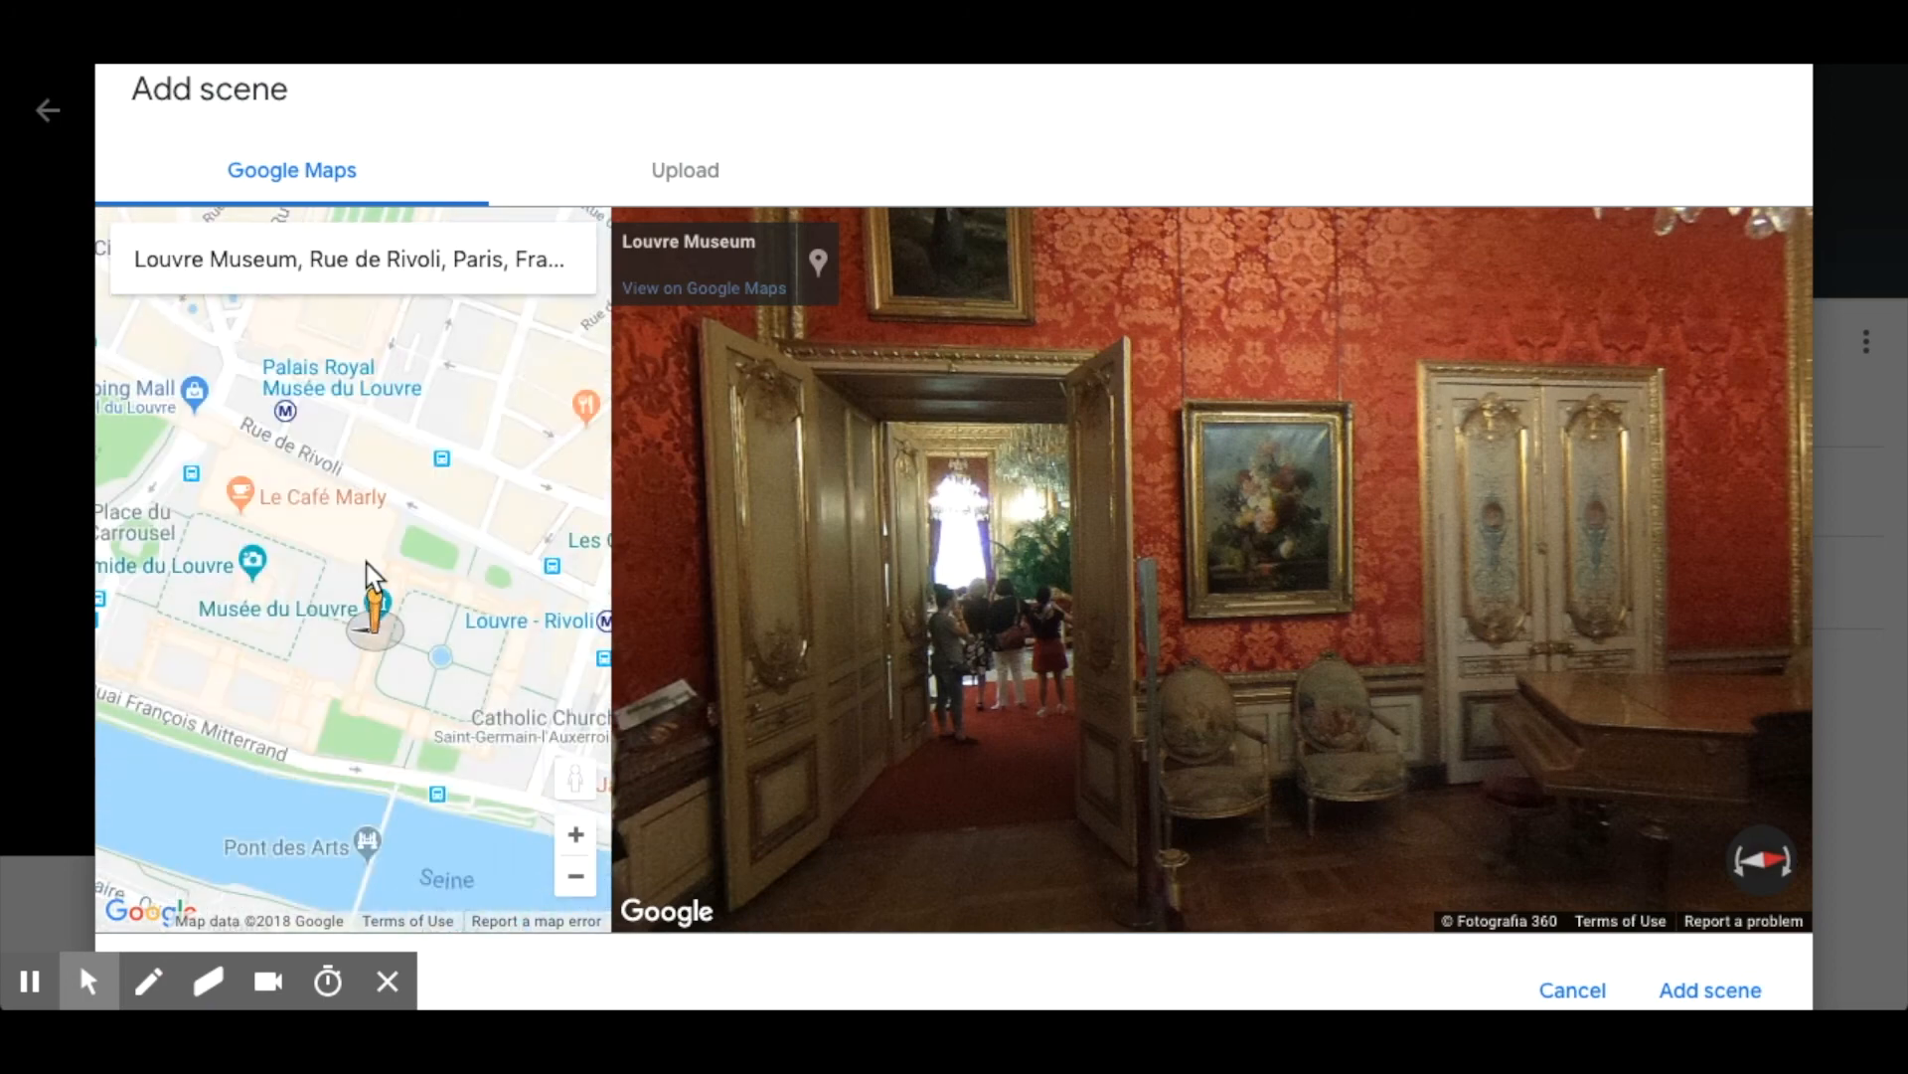
left_click_drag(426, 716, 423, 459)
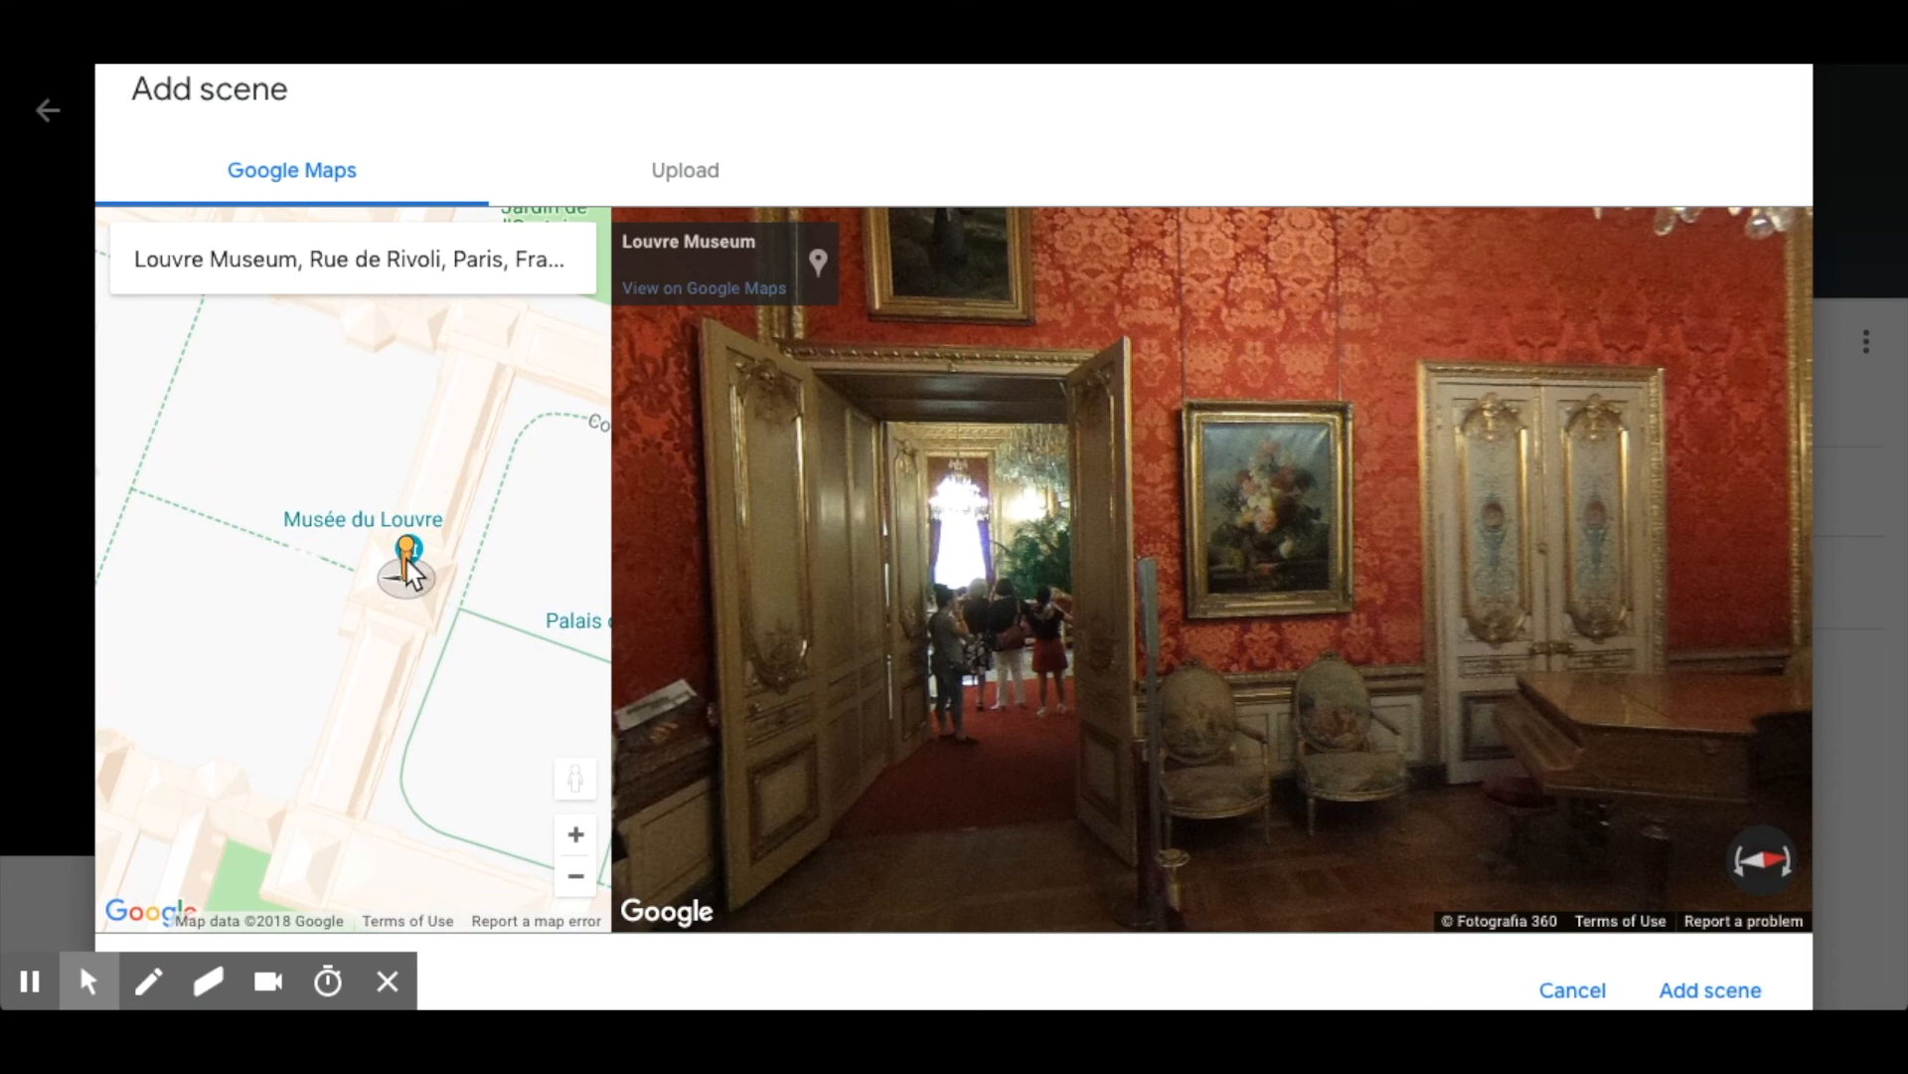
mouse_move(411, 574)
left_mouse_down()
mouse_move(391, 514)
mouse_move(410, 569)
left_mouse_up()
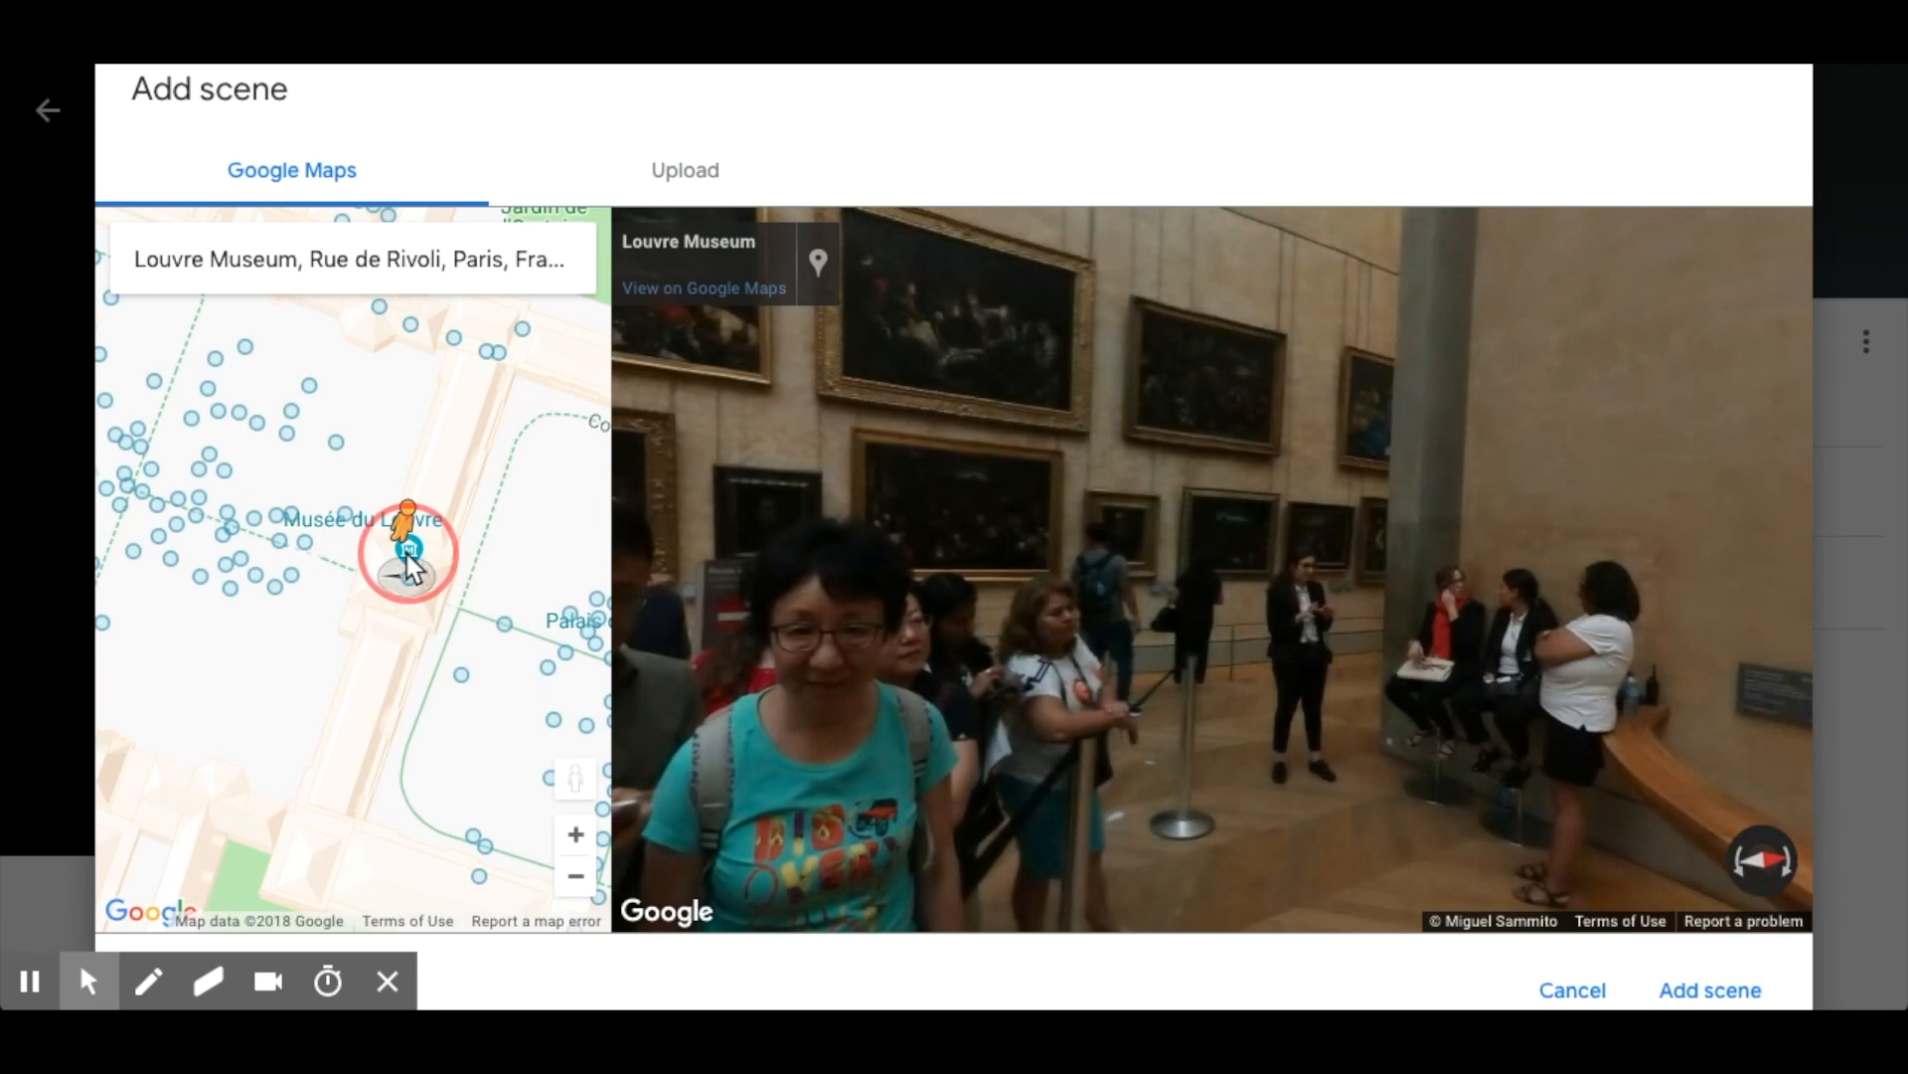
left_click_drag(411, 568, 414, 572)
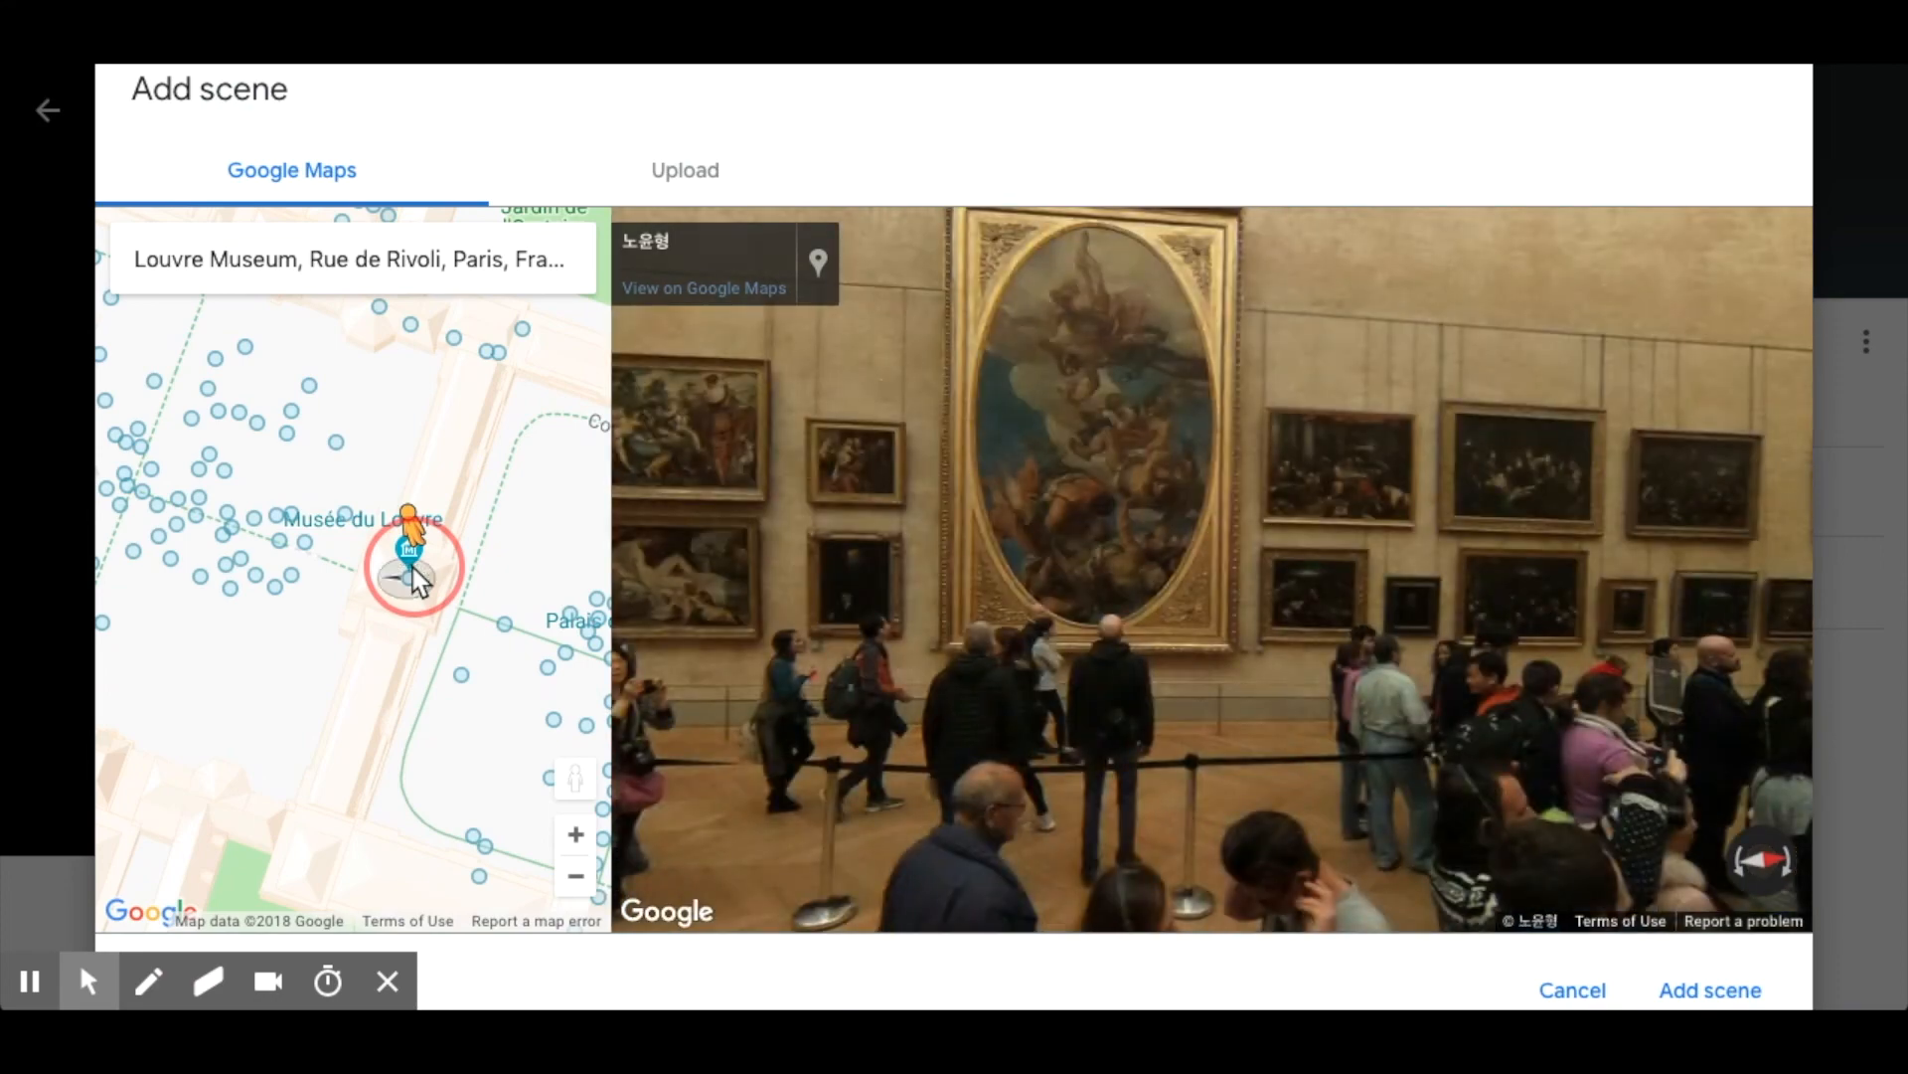
left_click_drag(412, 566, 412, 566)
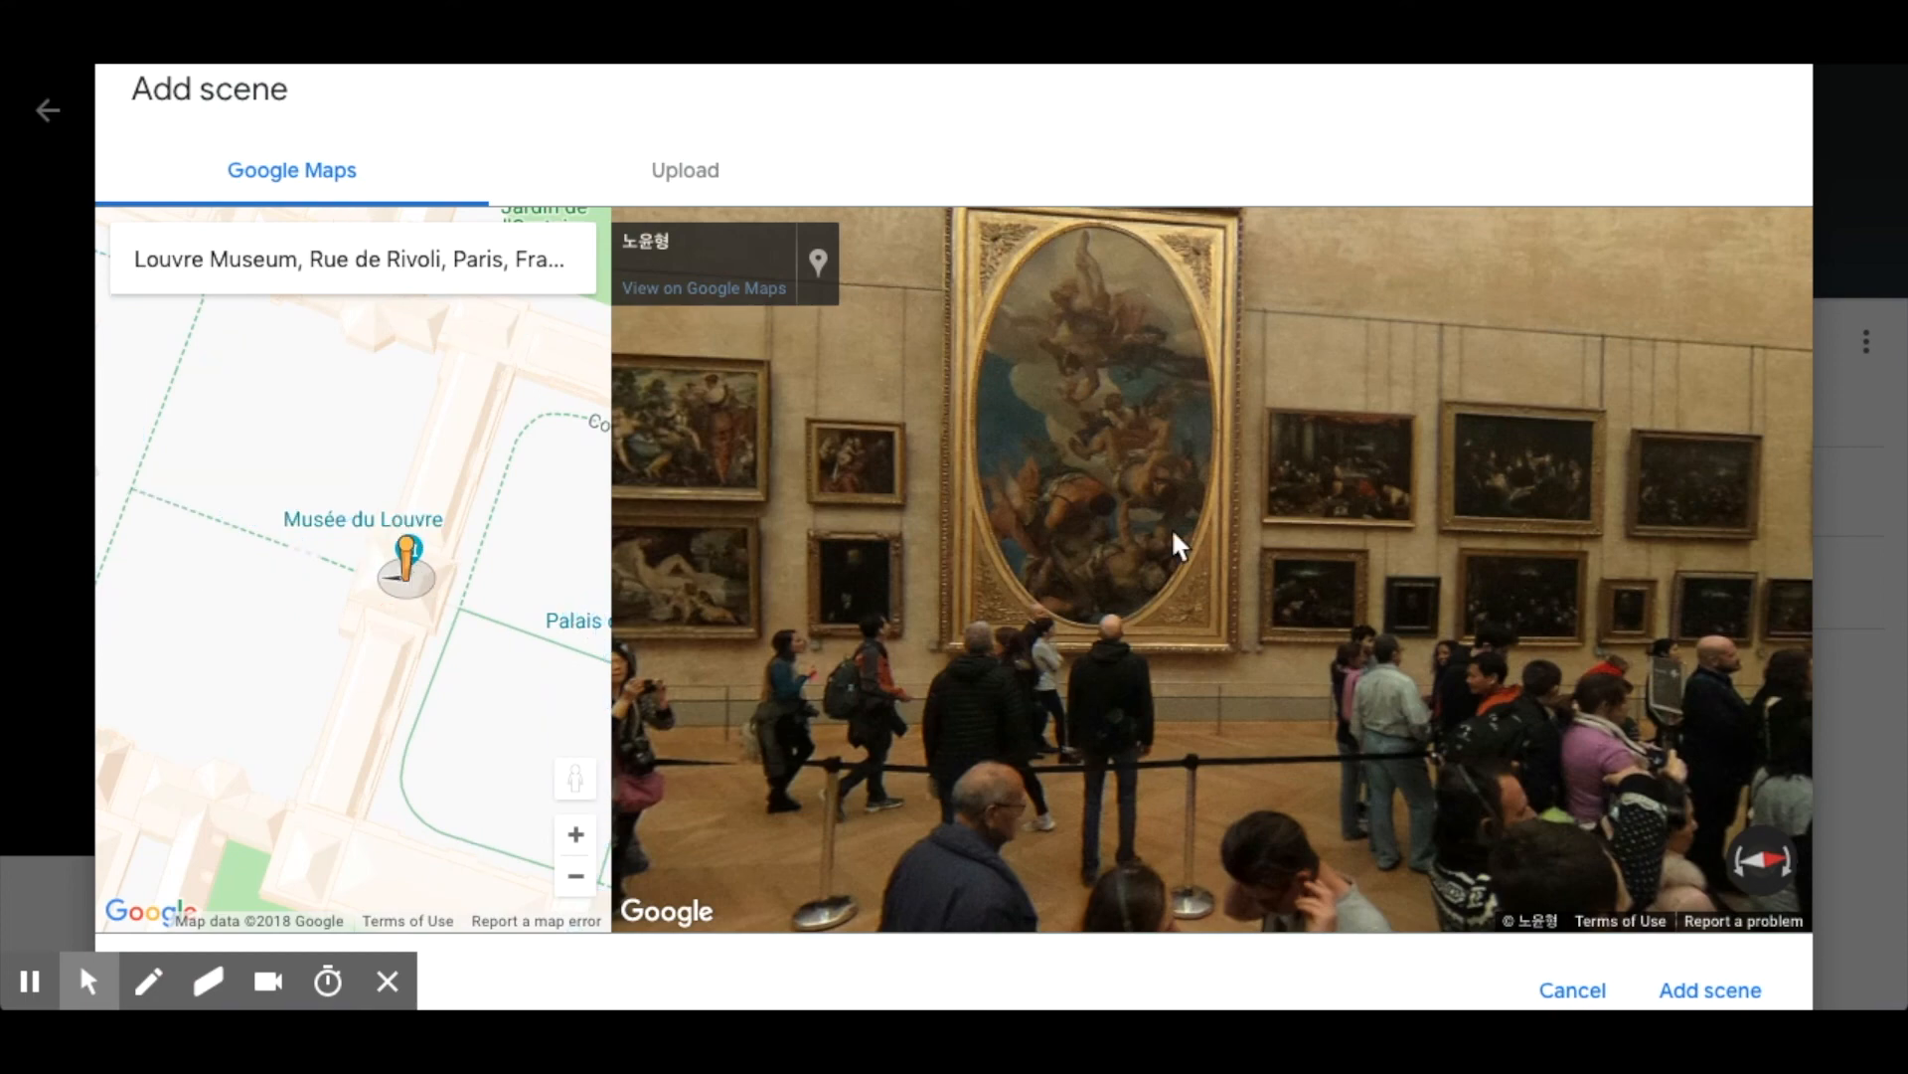
Turn the gallery panorama to face the Mona Lisa and add it to the tour as a scene.
left_click_drag(1375, 487, 827, 475)
left_click_drag(1438, 507, 1024, 488)
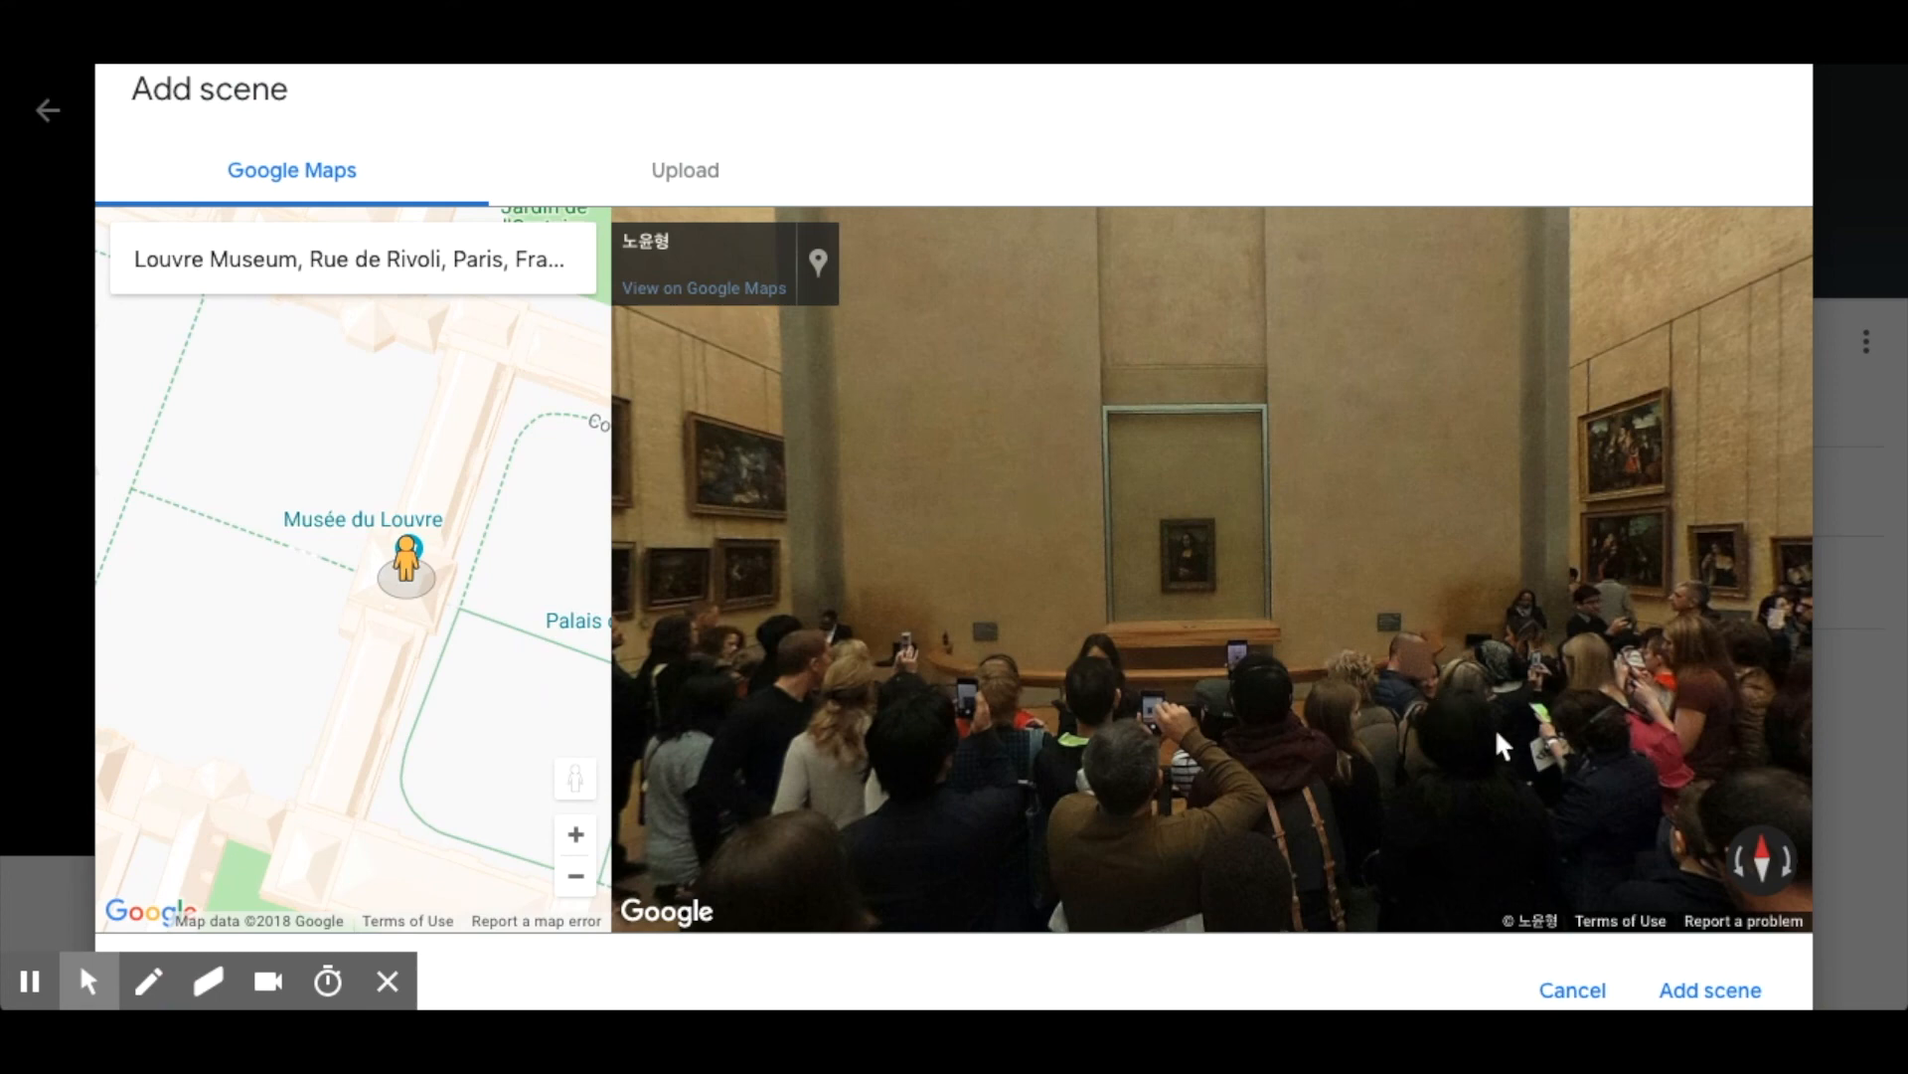
left_click(1719, 982)
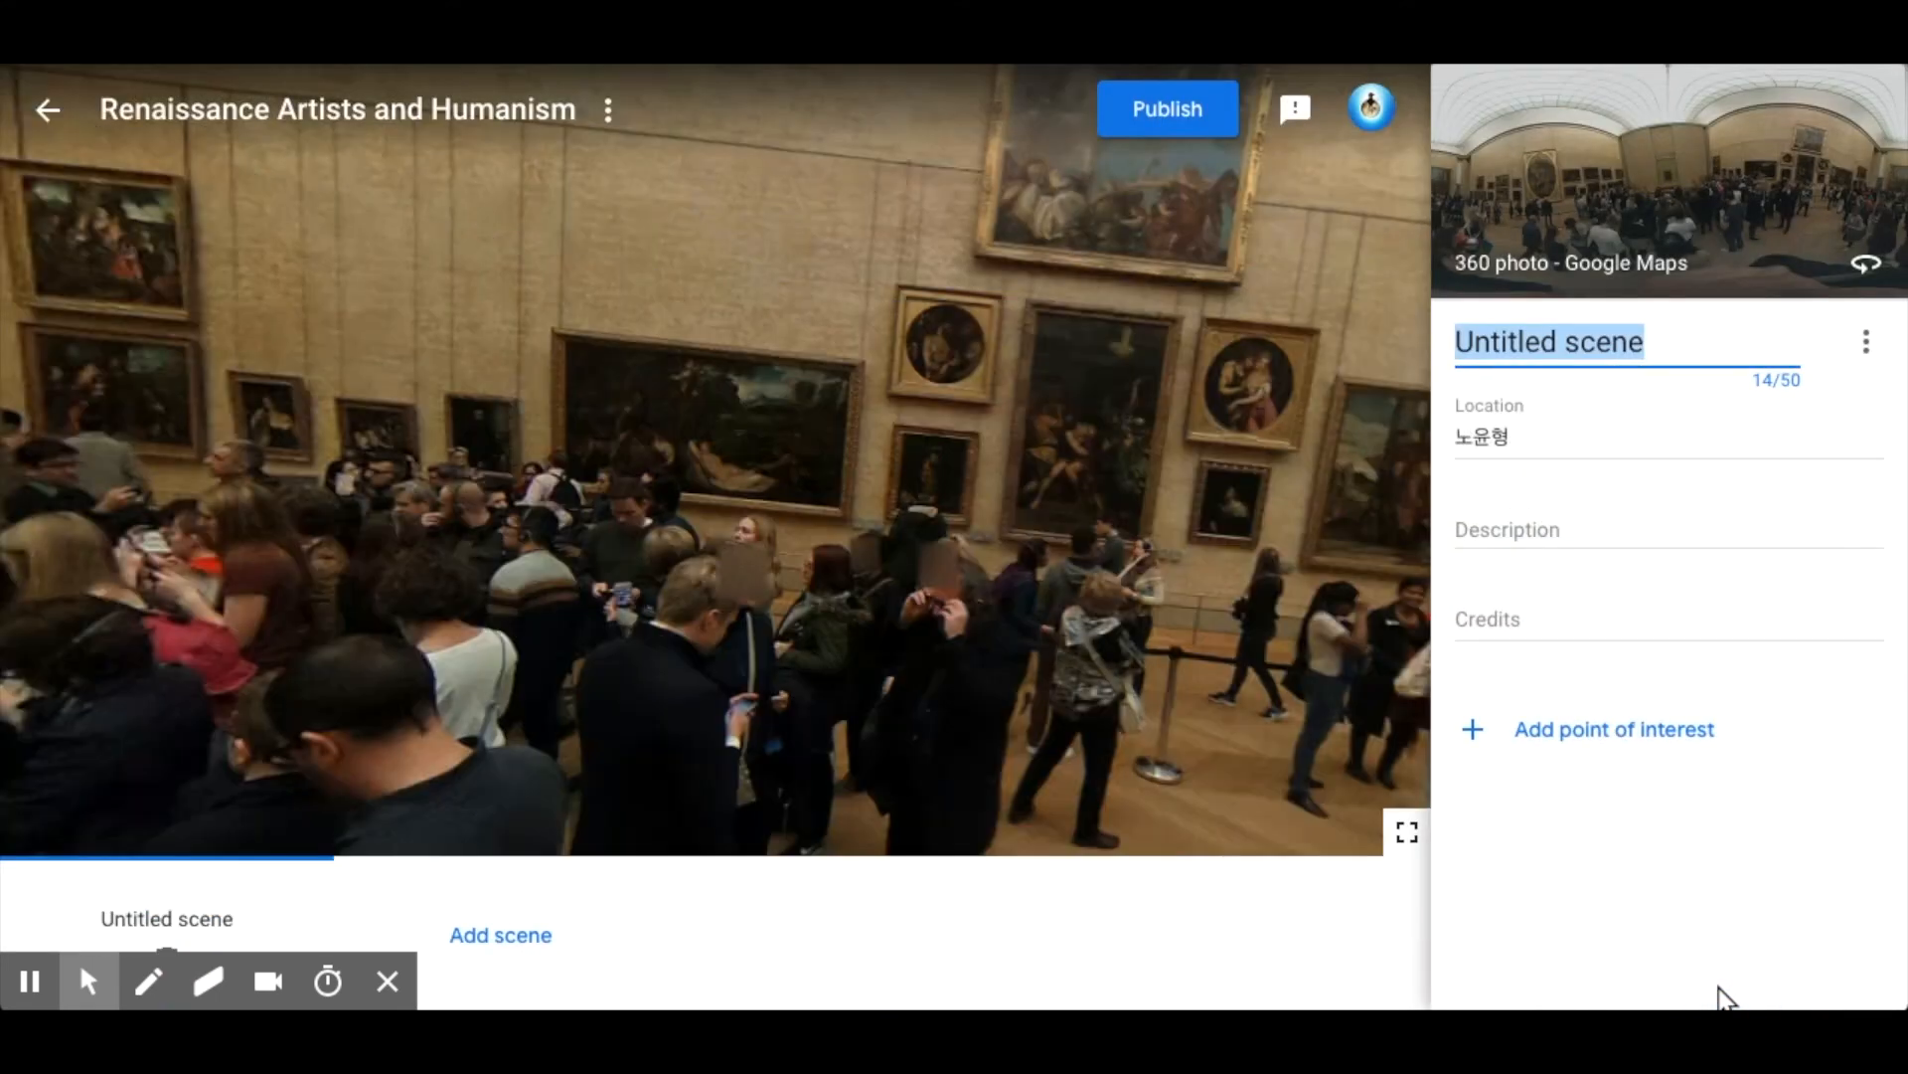
Orient the new scene toward the Mona Lisa and title it "The Mona Lisa - Leonardo Da Vinci".
mouse_move(1267, 419)
left_mouse_down()
mouse_move(719, 388)
mouse_move(667, 365)
mouse_move(1054, 340)
mouse_move(1287, 430)
left_mouse_up()
mouse_move(460, 451)
left_mouse_down()
mouse_move(856, 461)
mouse_move(758, 457)
mouse_move(740, 479)
left_mouse_up()
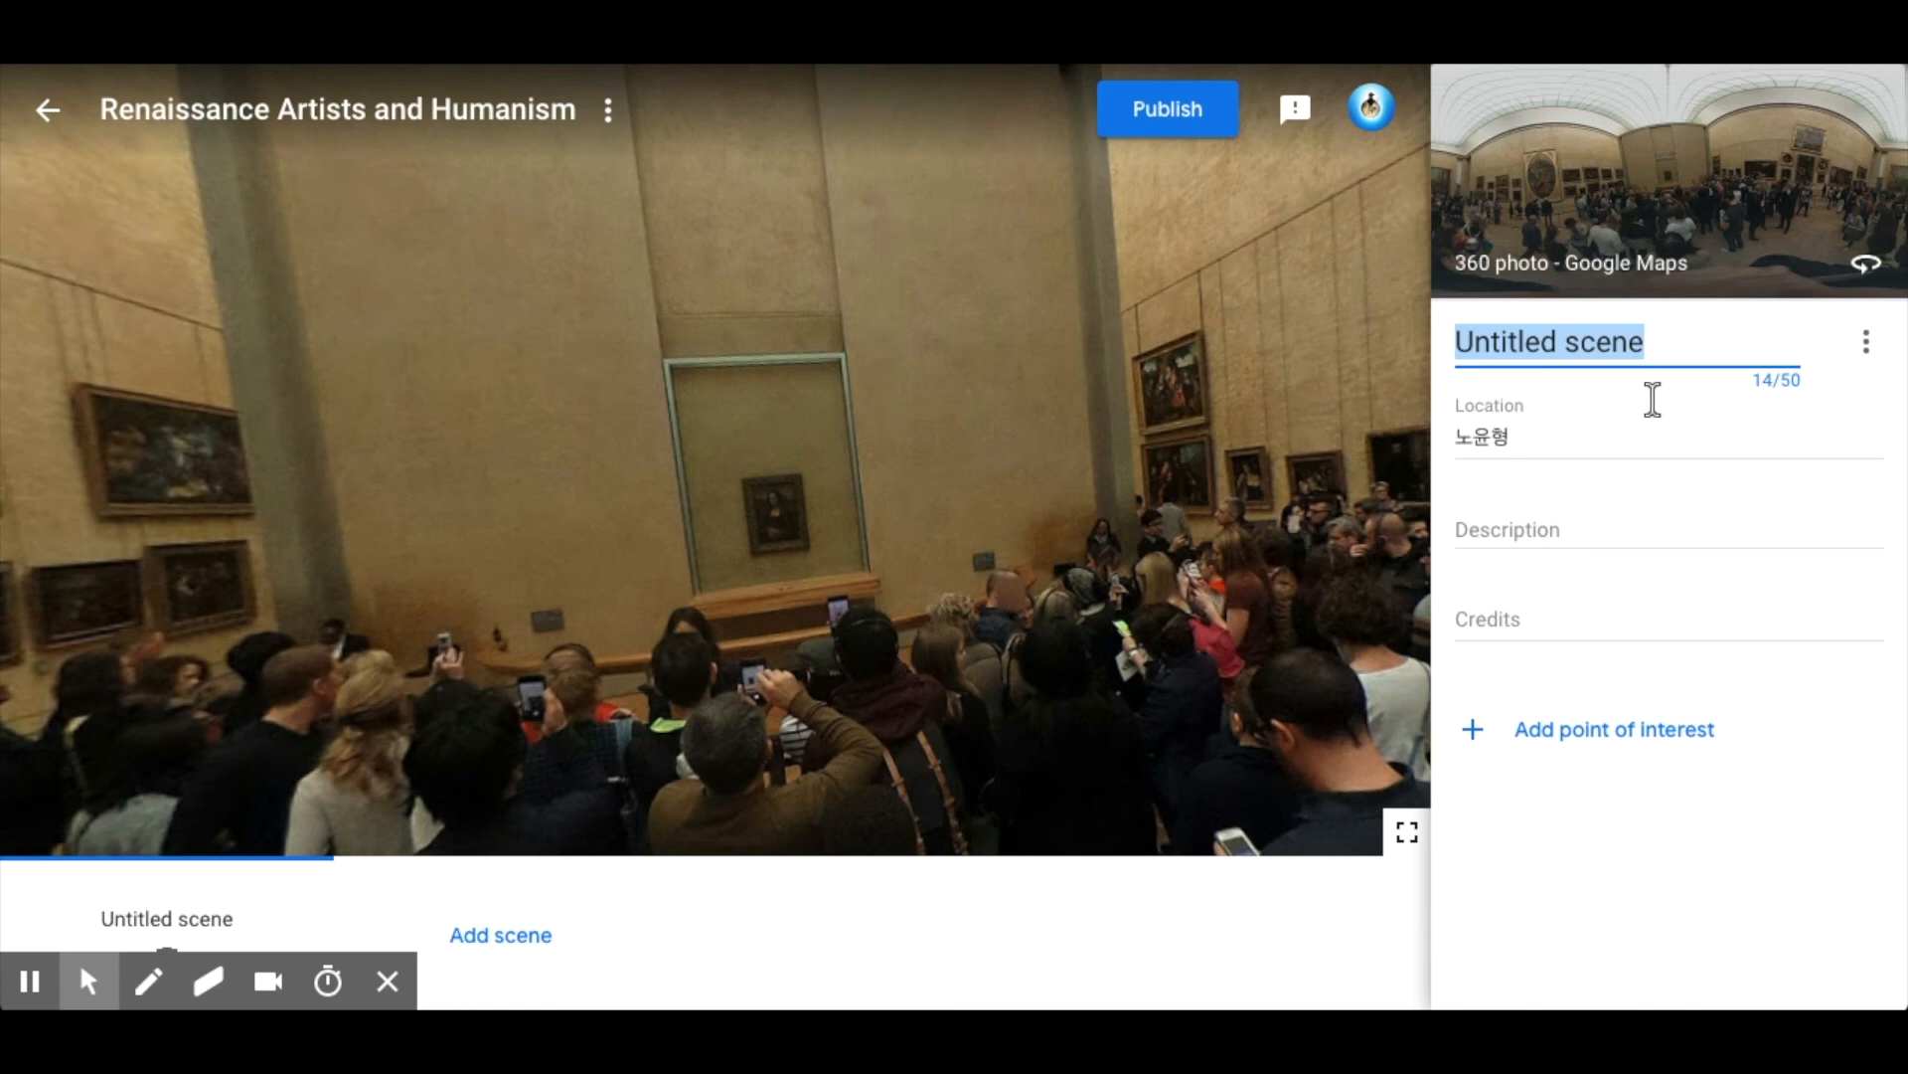
type("The M")
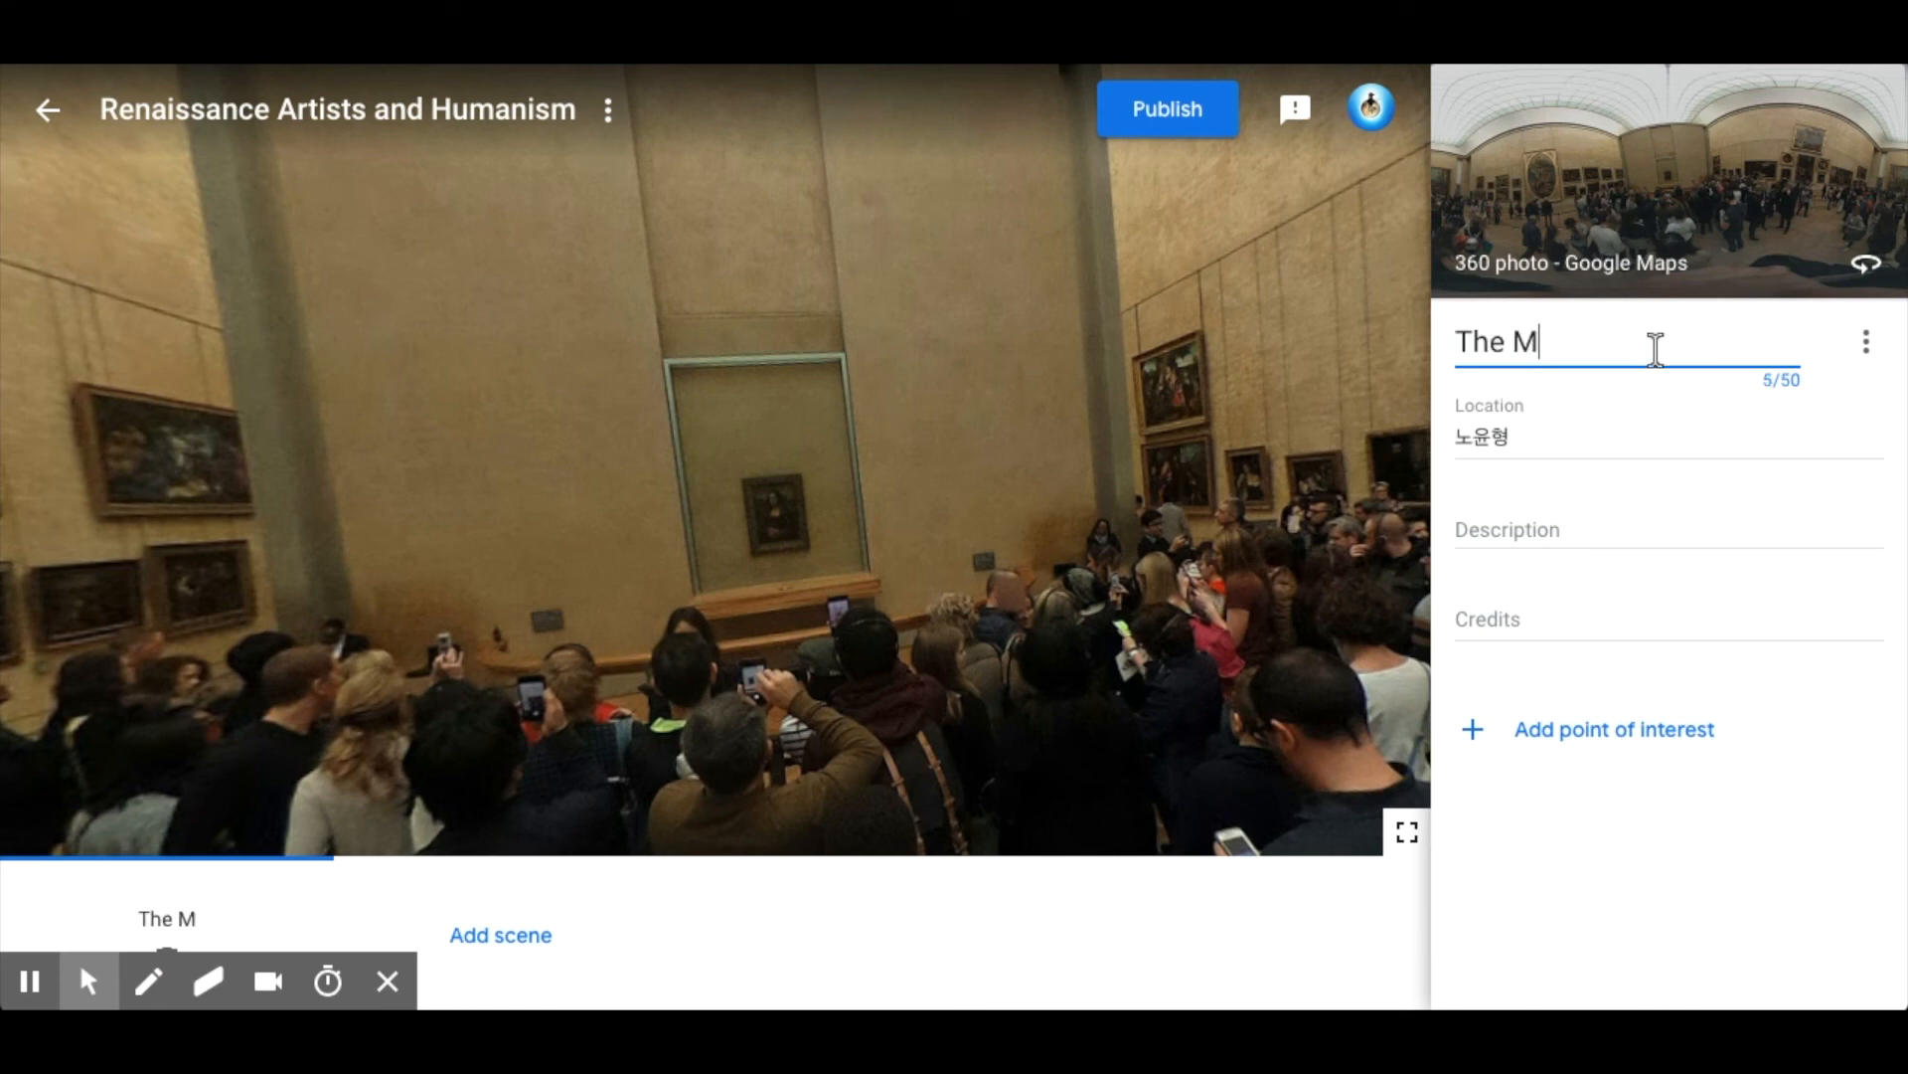
type("ona Lisa")
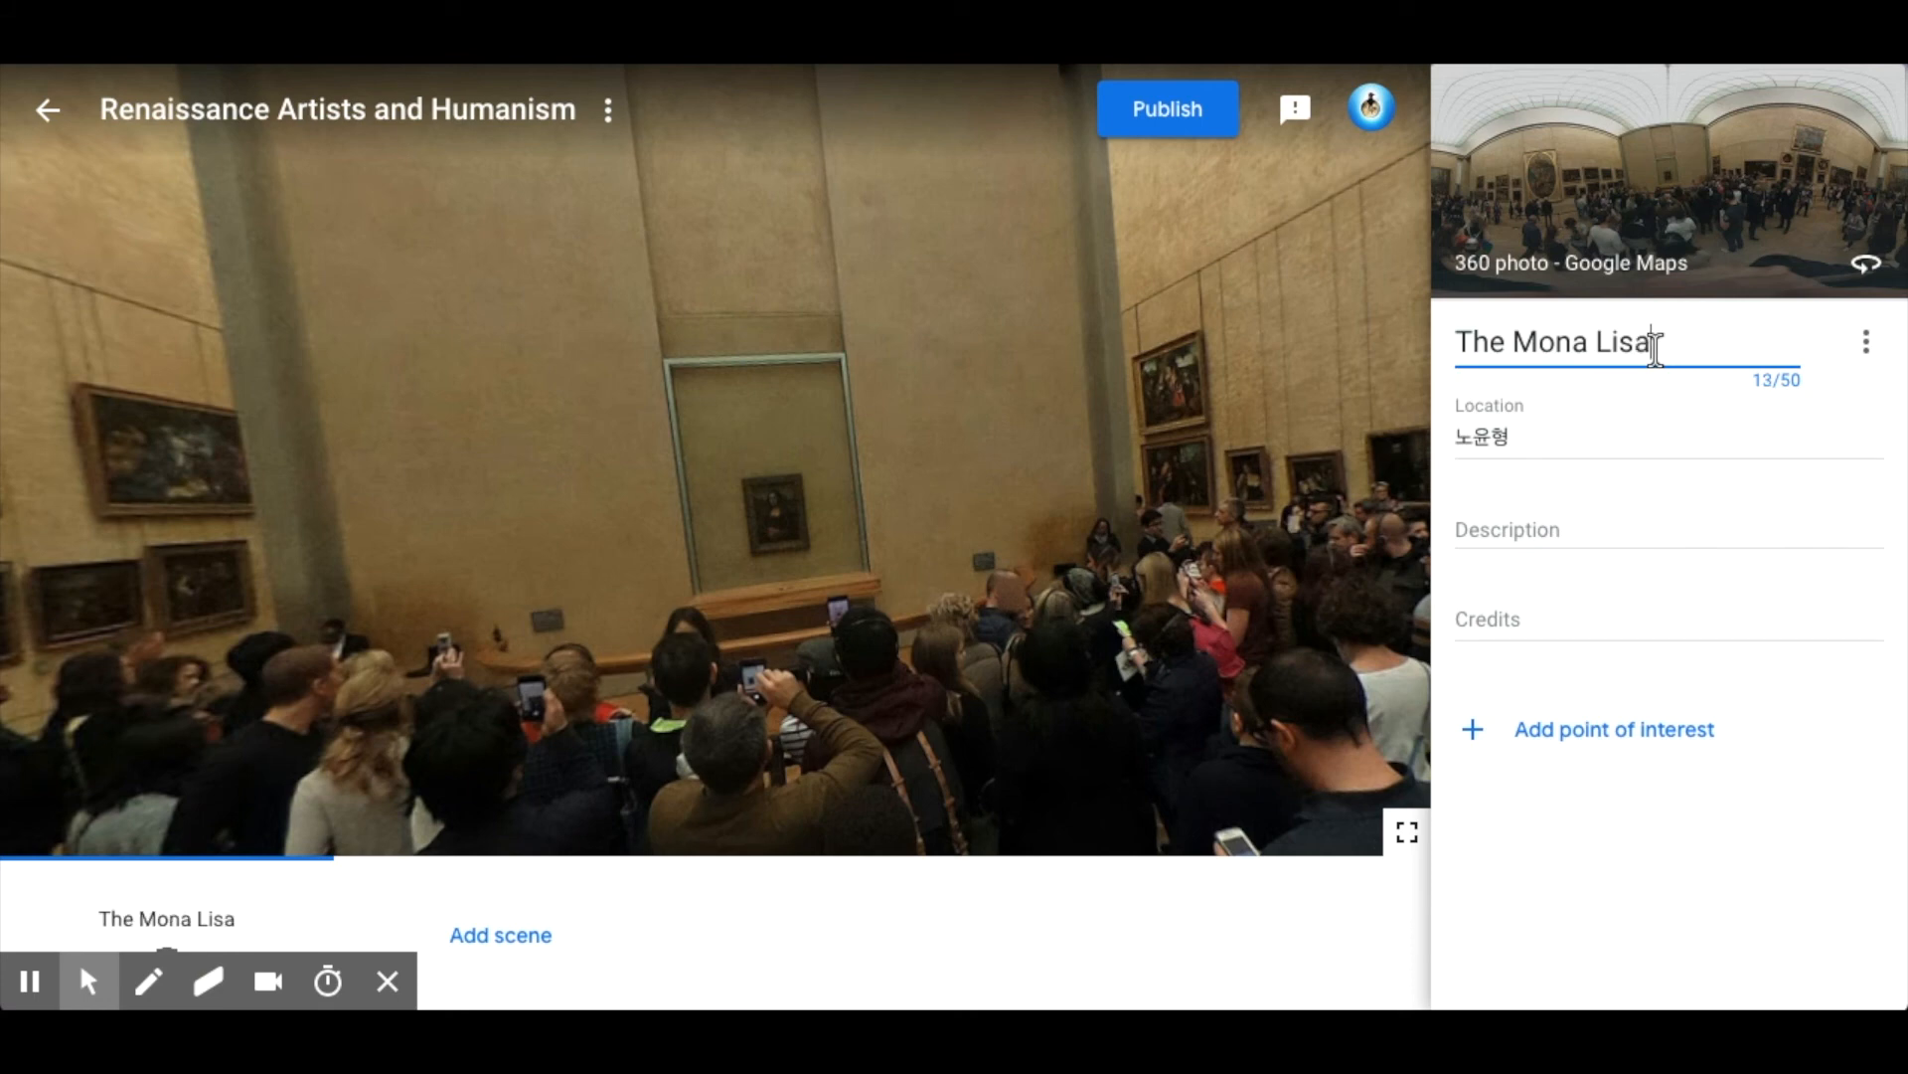
type("-  ")
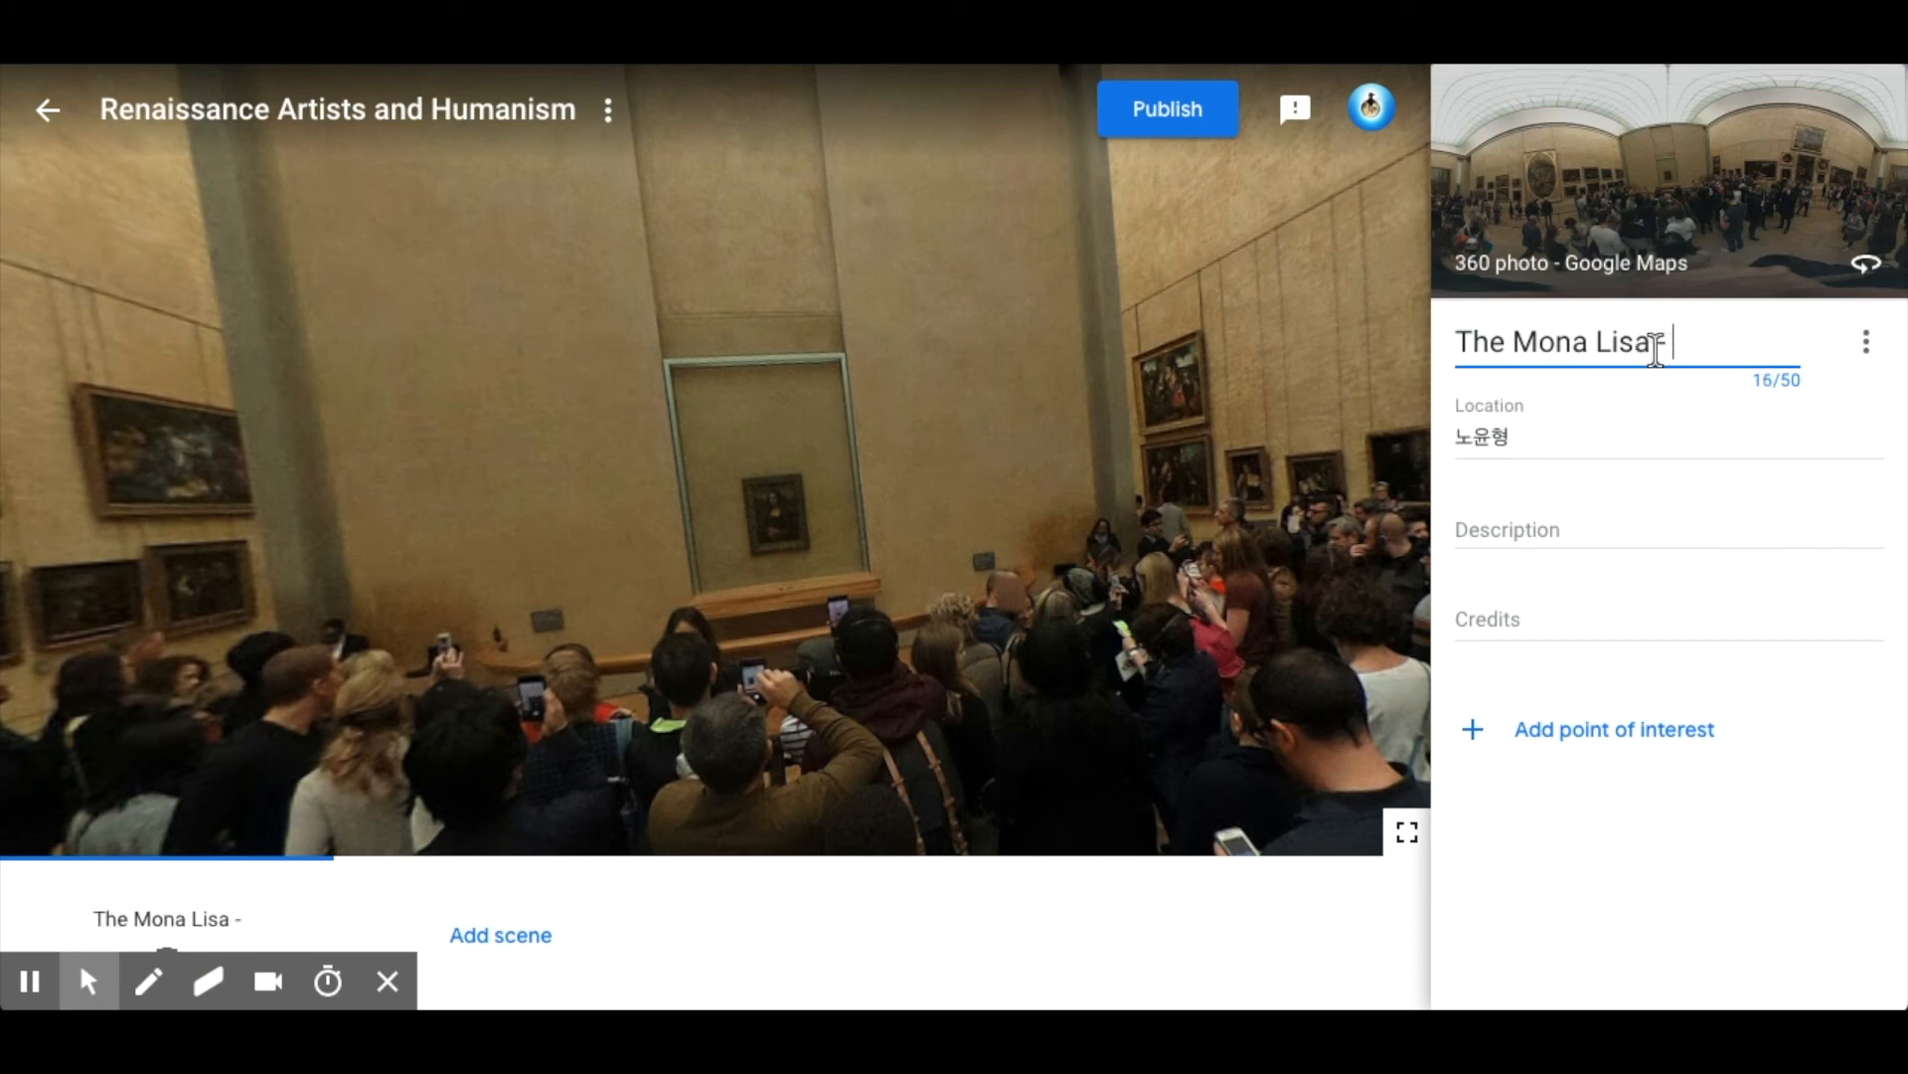
type("Leona")
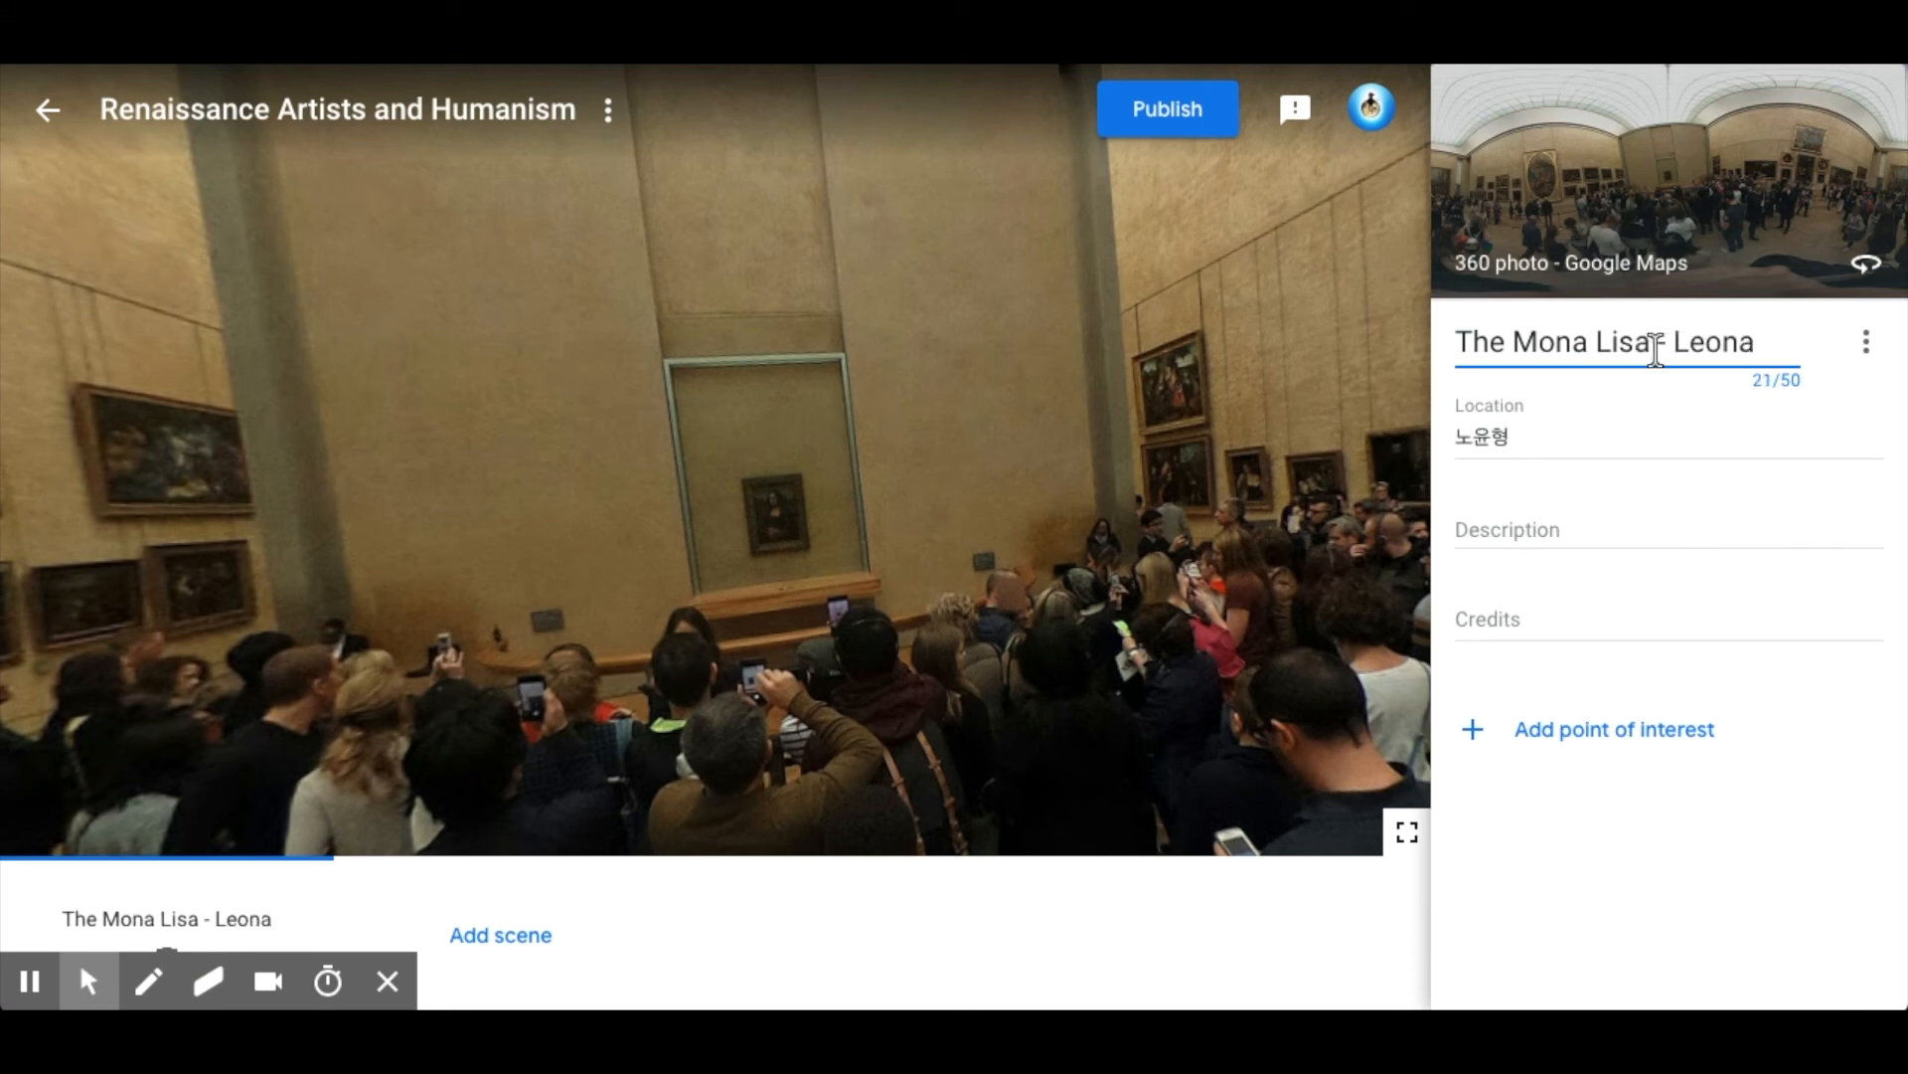
type("rdo Da Vinci")
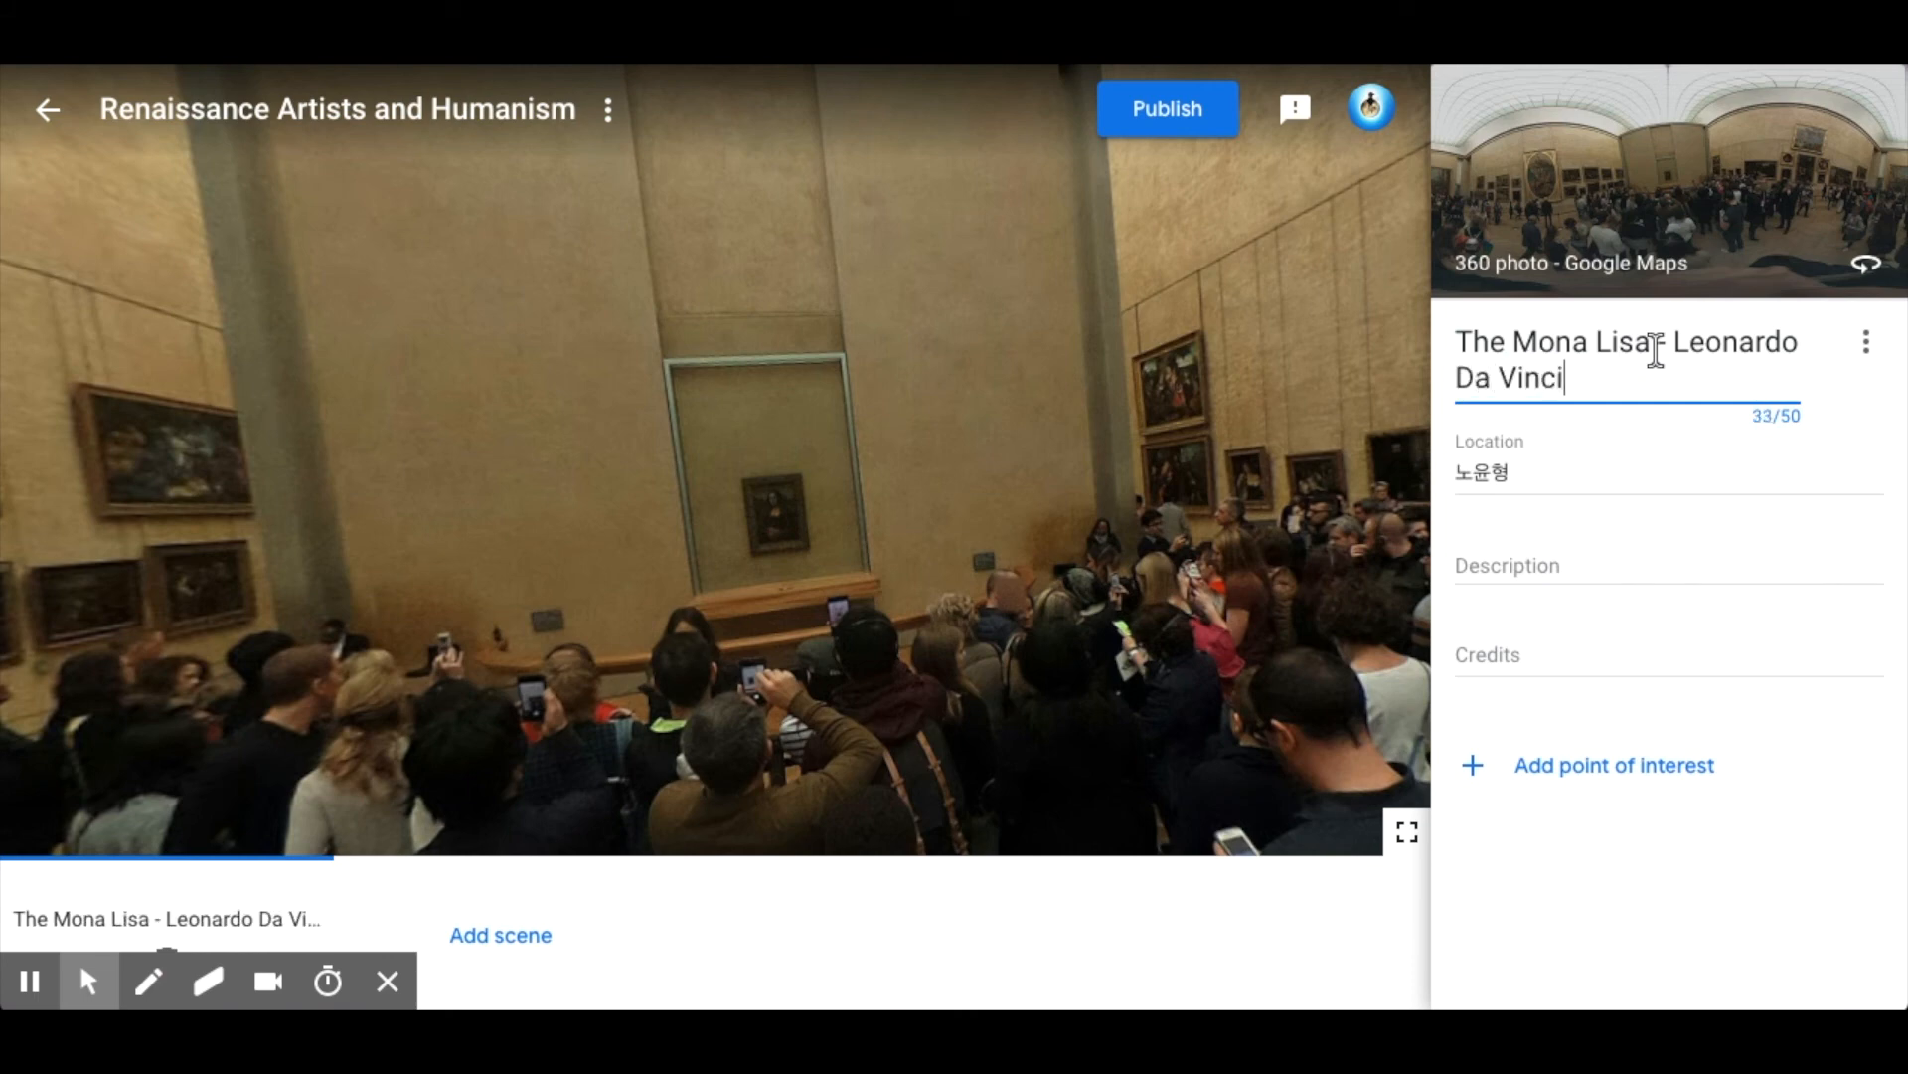
Replace the scene's location name with "Louvre Museum".
left_click(1524, 479)
left_click_drag(1525, 459, 1422, 474)
type("Louvre")
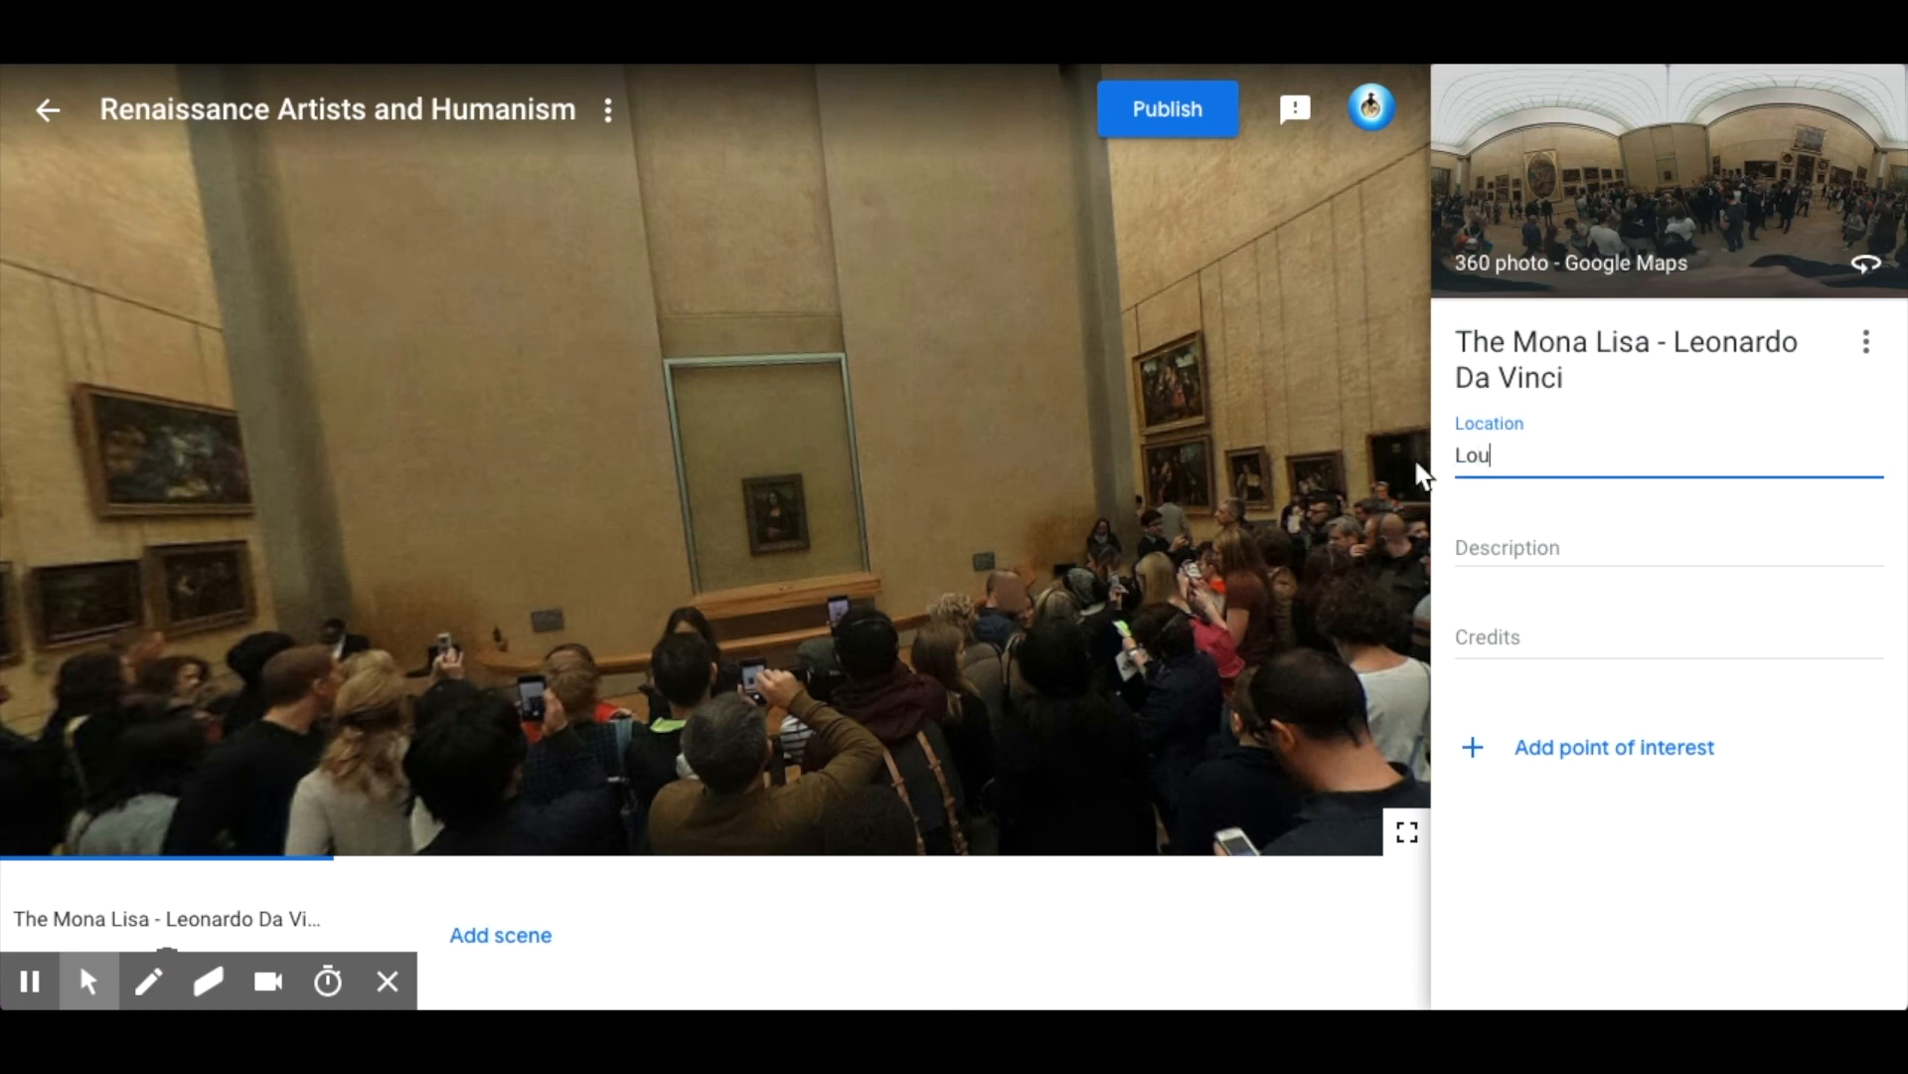
type(" Museum")
left_click(1491, 545)
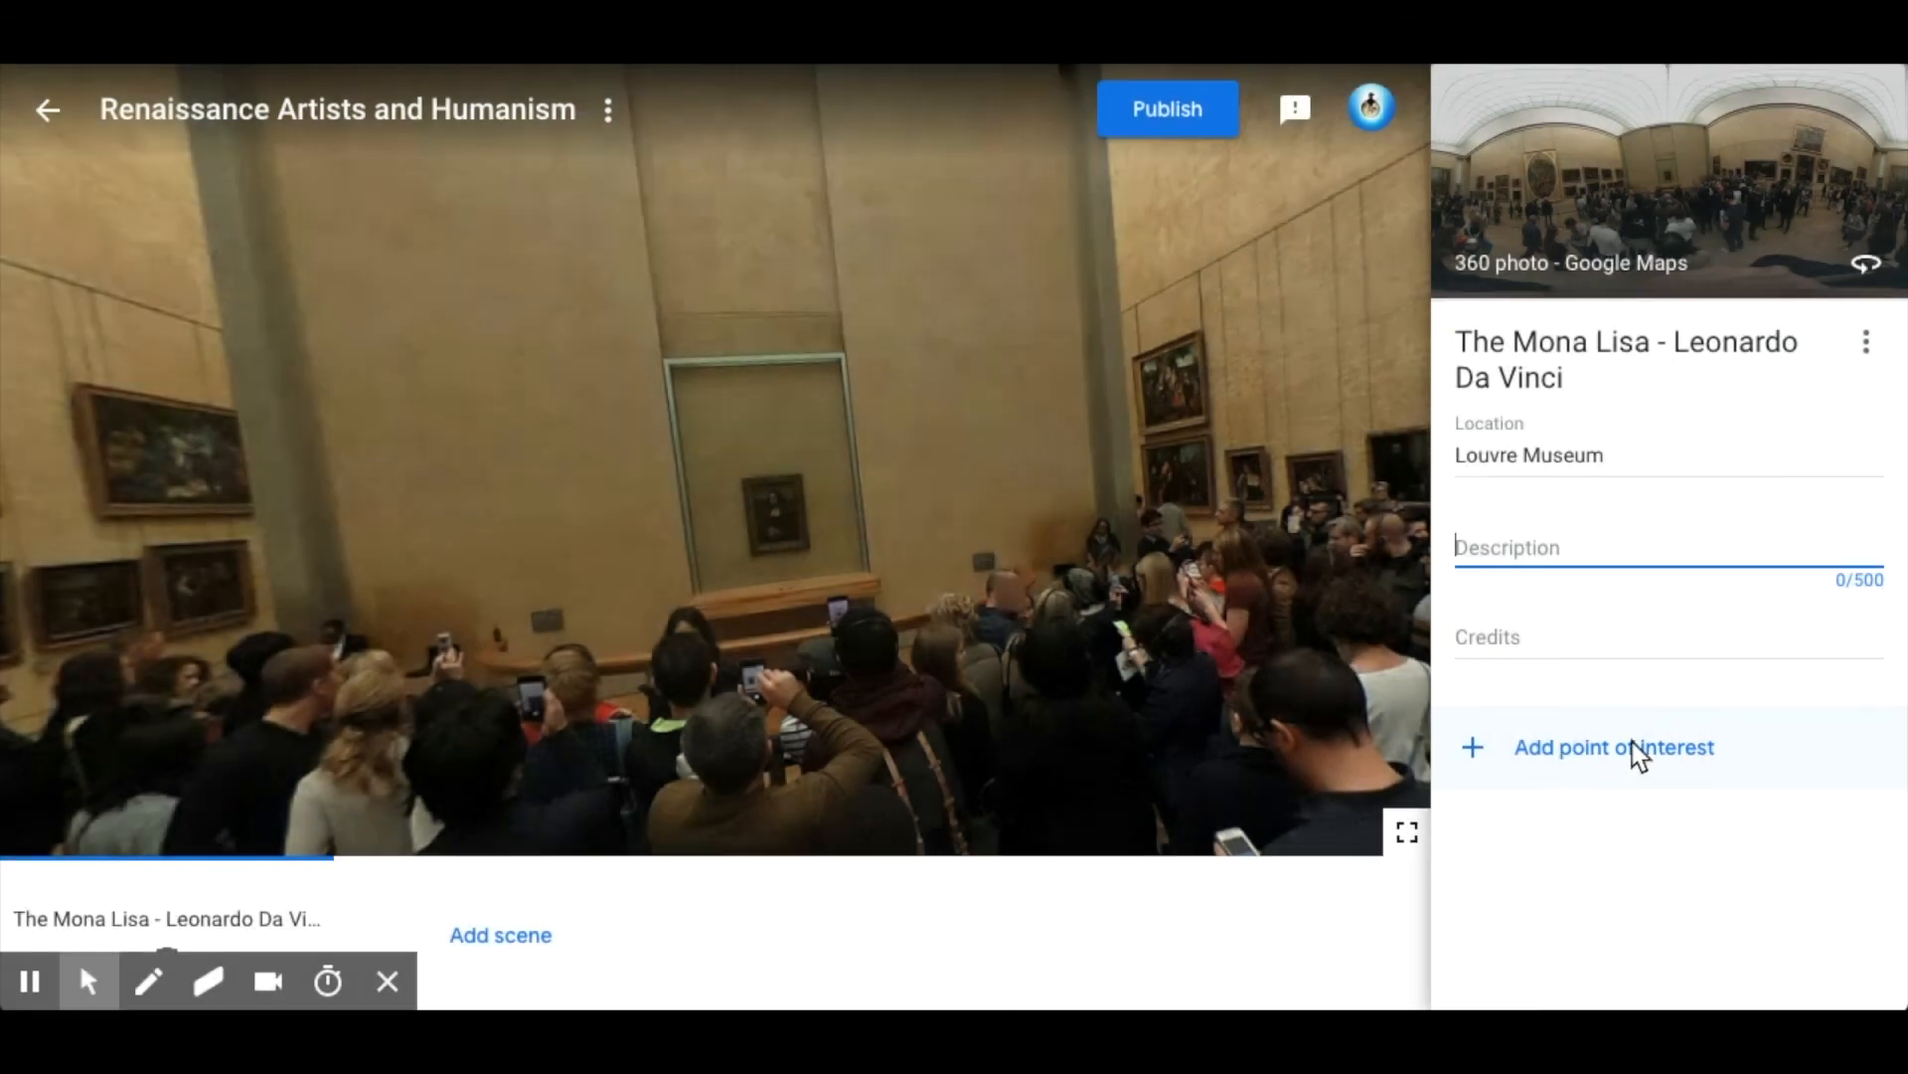
Add a point of interest on the wall beside the Mona Lisa's frame and title it "Painting by Leonardo Da Vinci".
left_click(1643, 757)
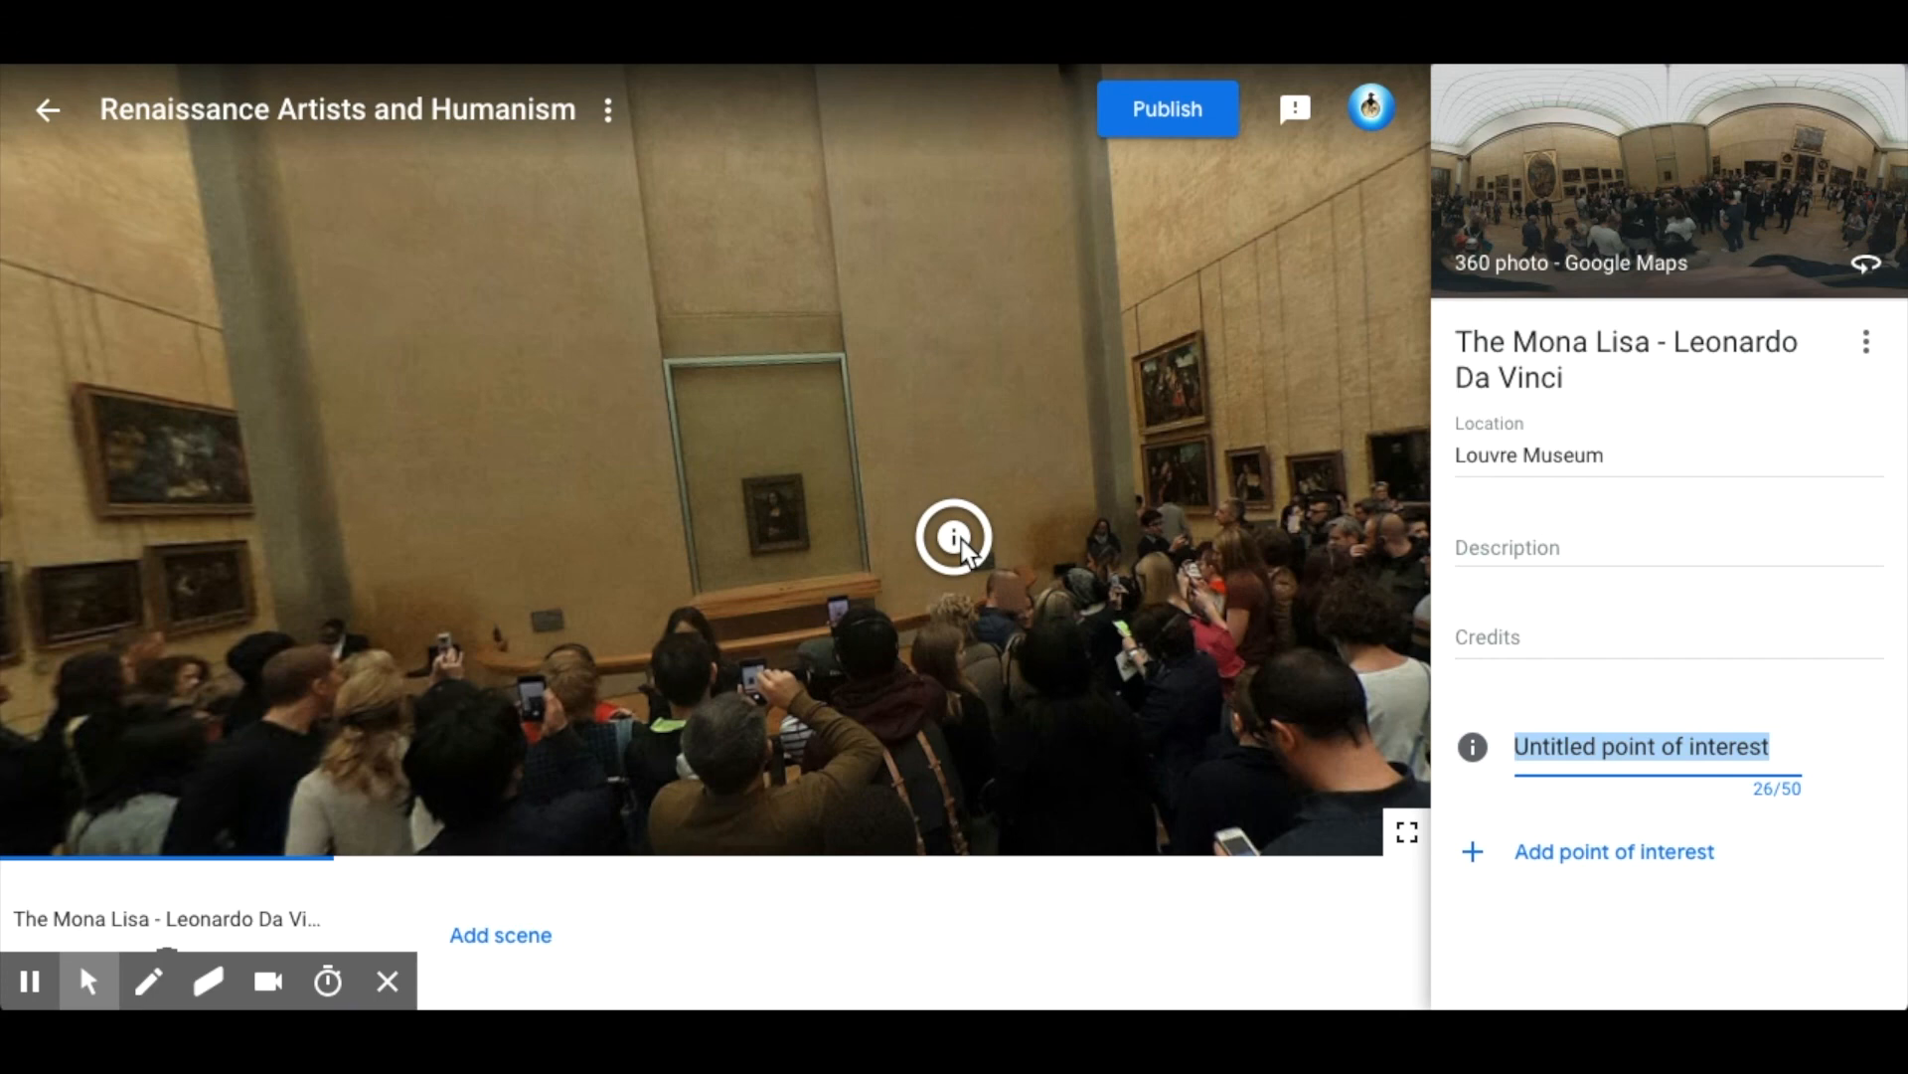
left_click_drag(963, 546, 901, 437)
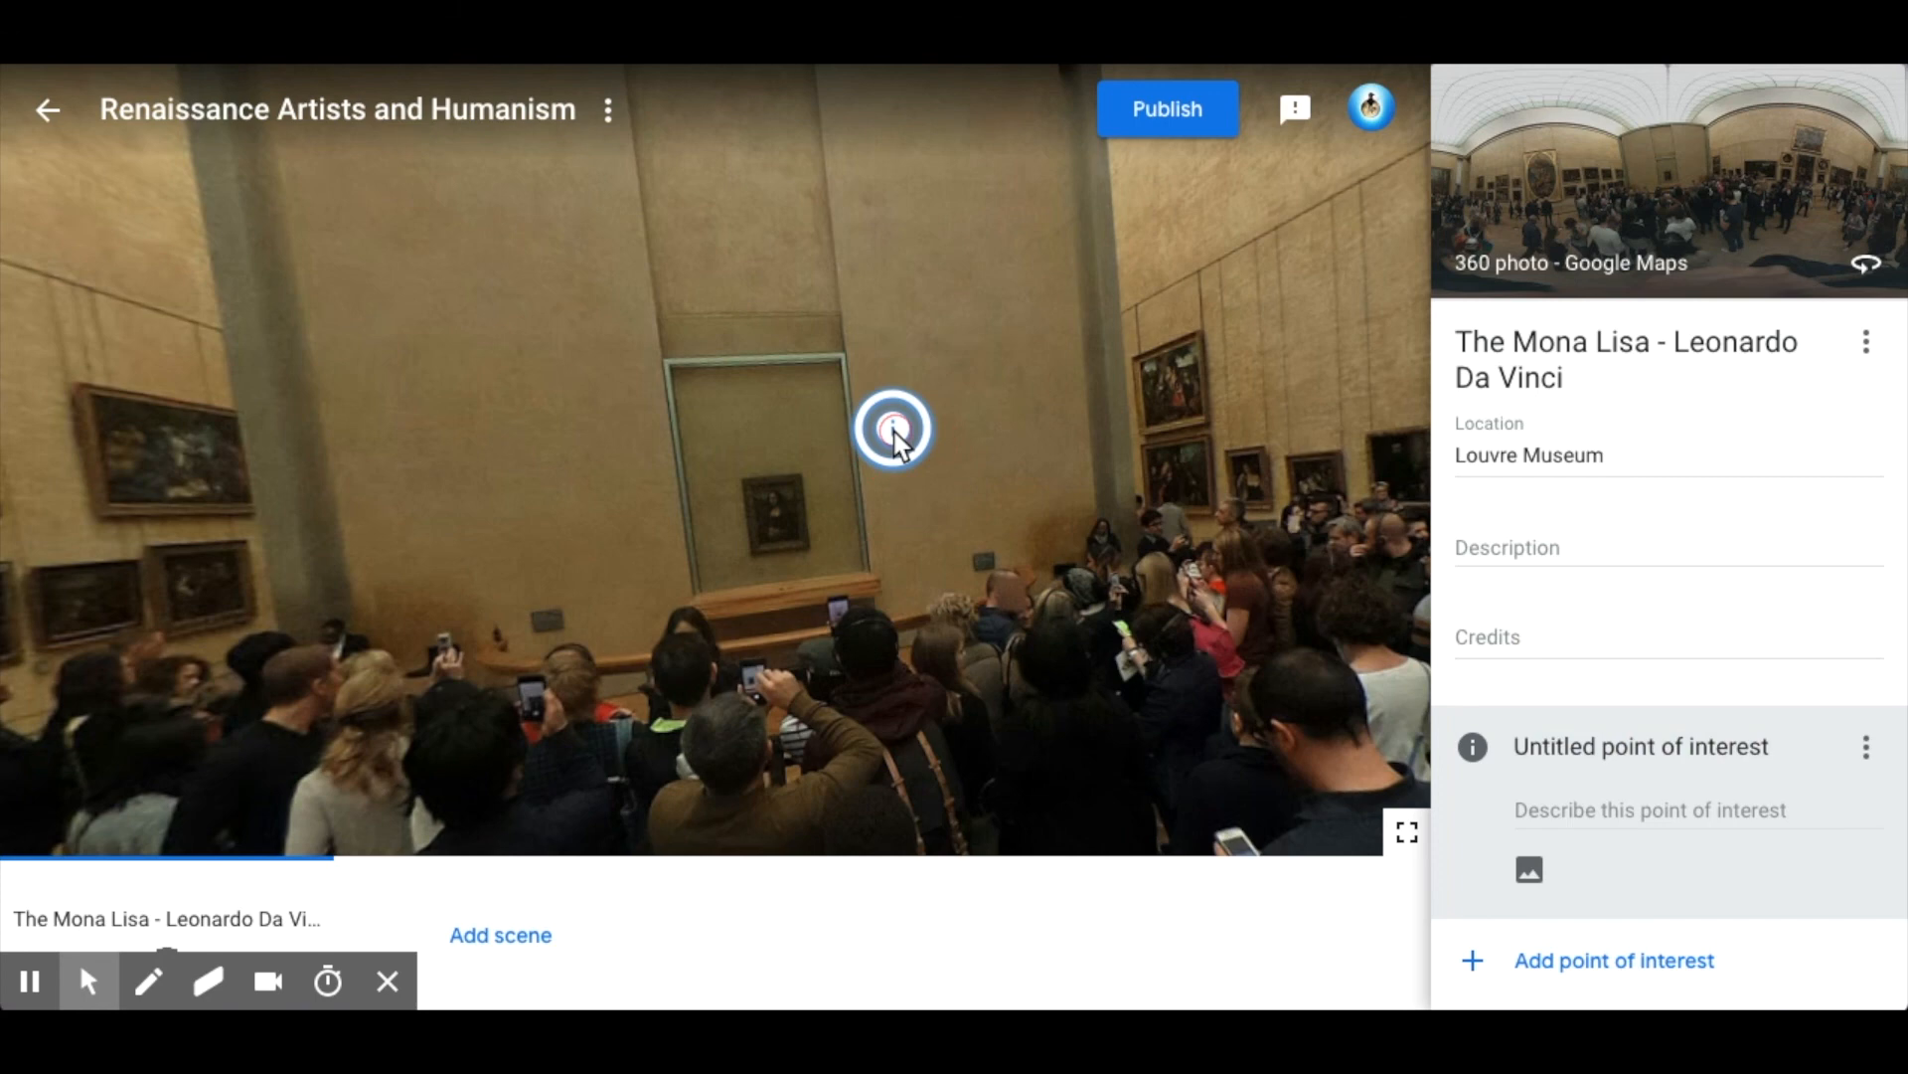
left_click(1577, 743)
double_click(1577, 743)
triple_click(1577, 744)
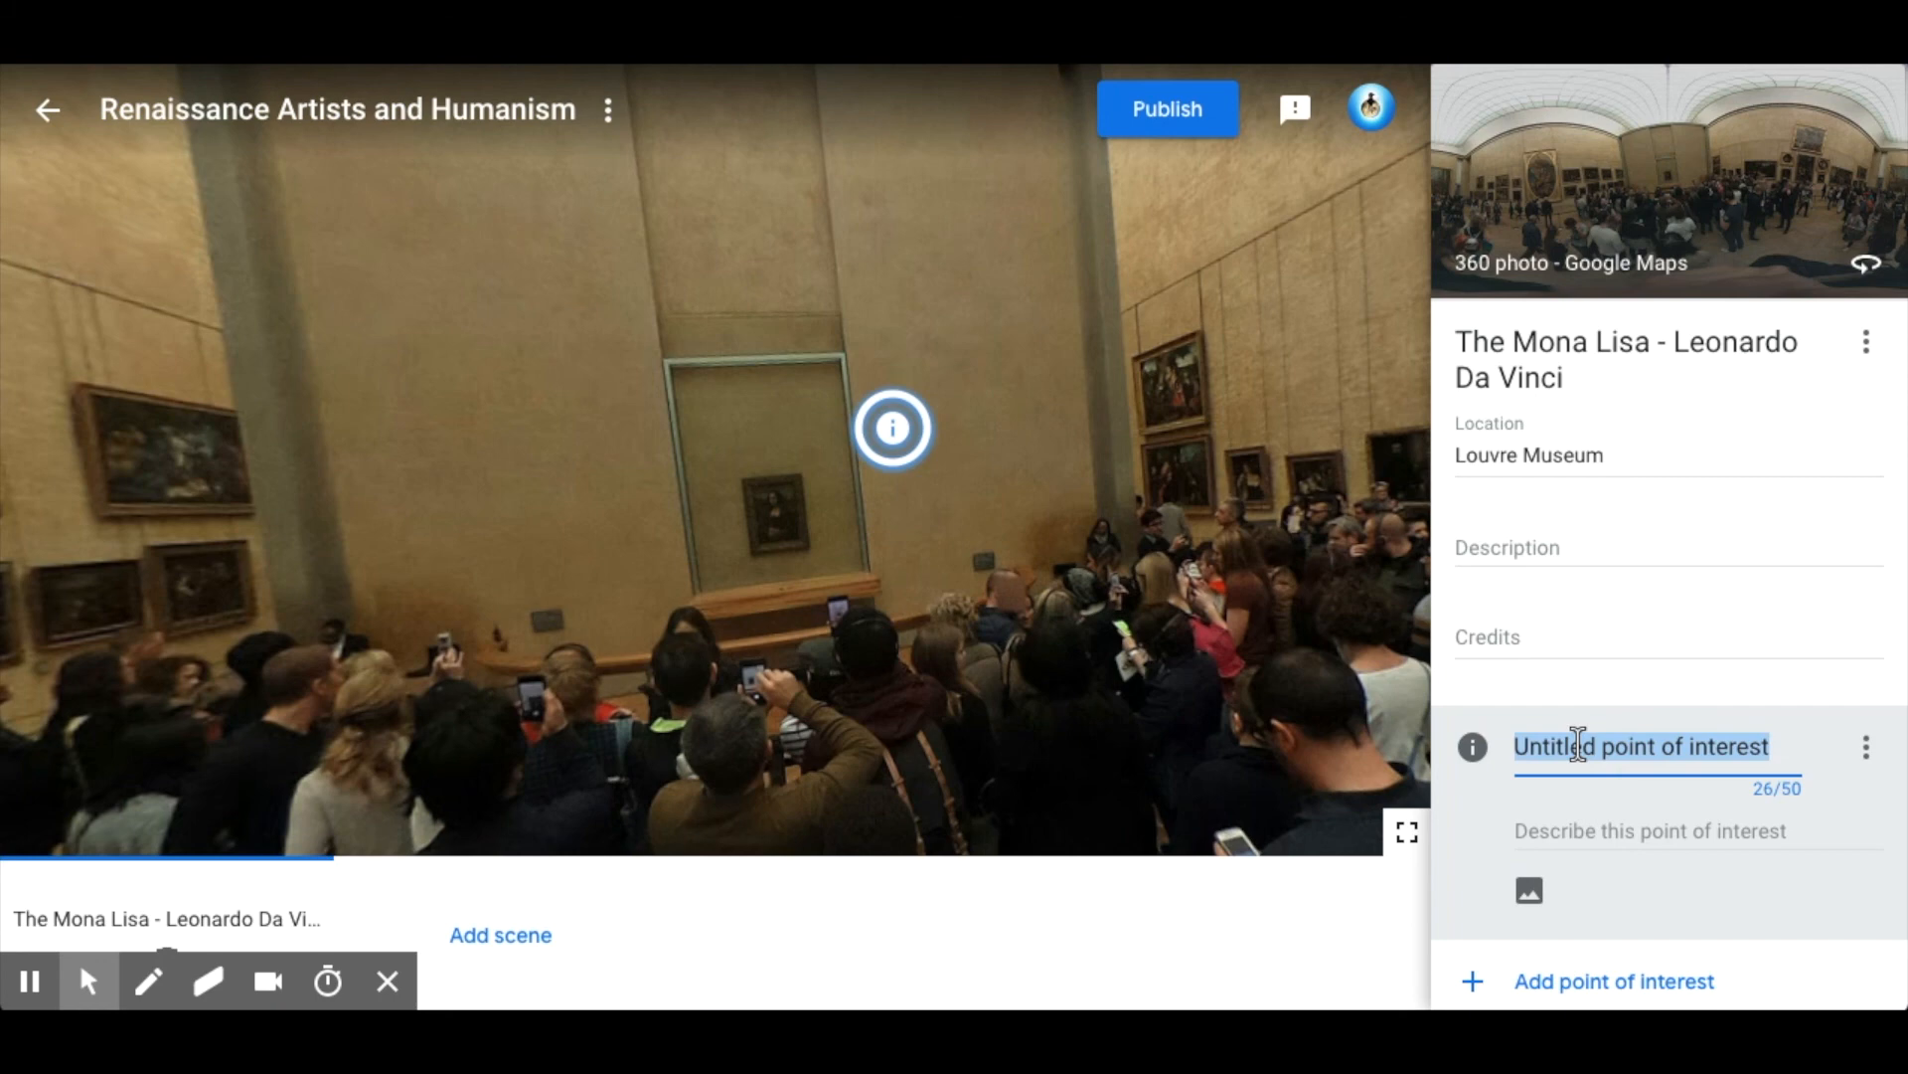
type("Pain")
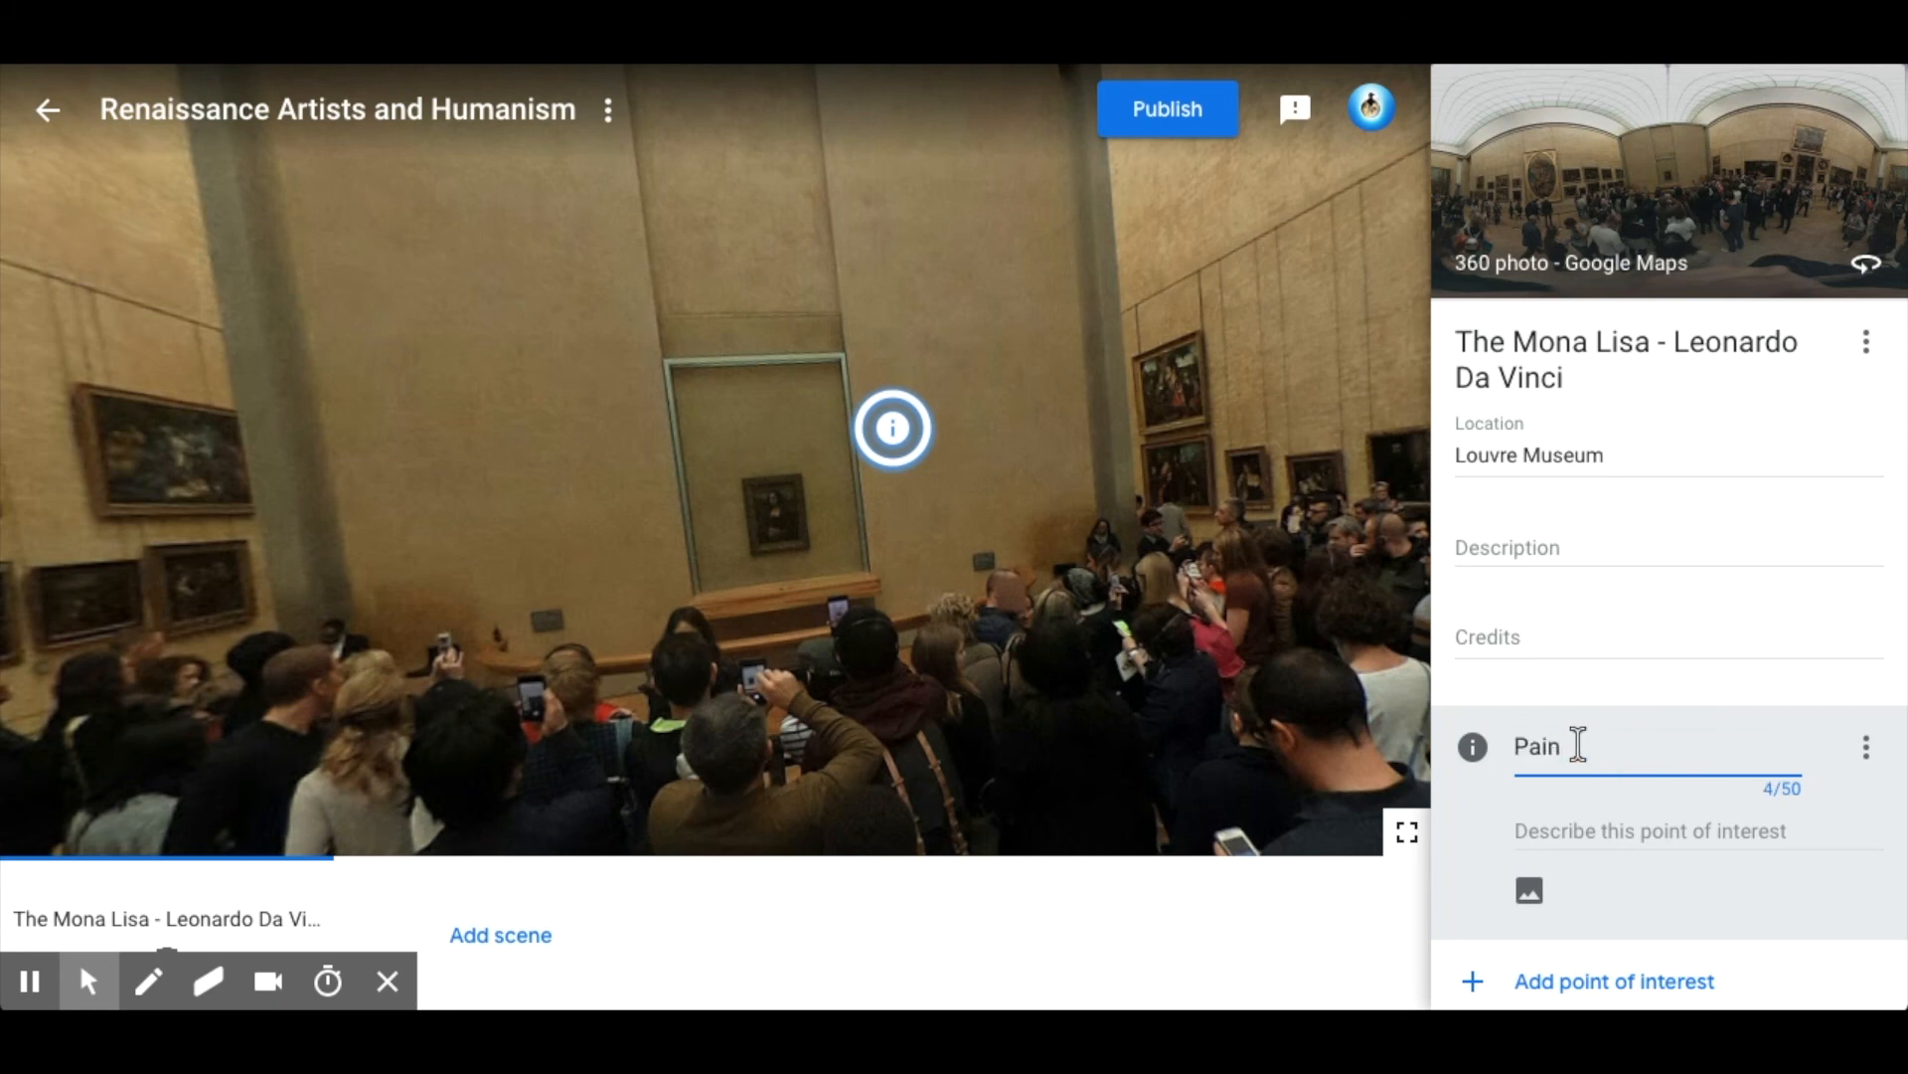
type("ting by Leonardo D")
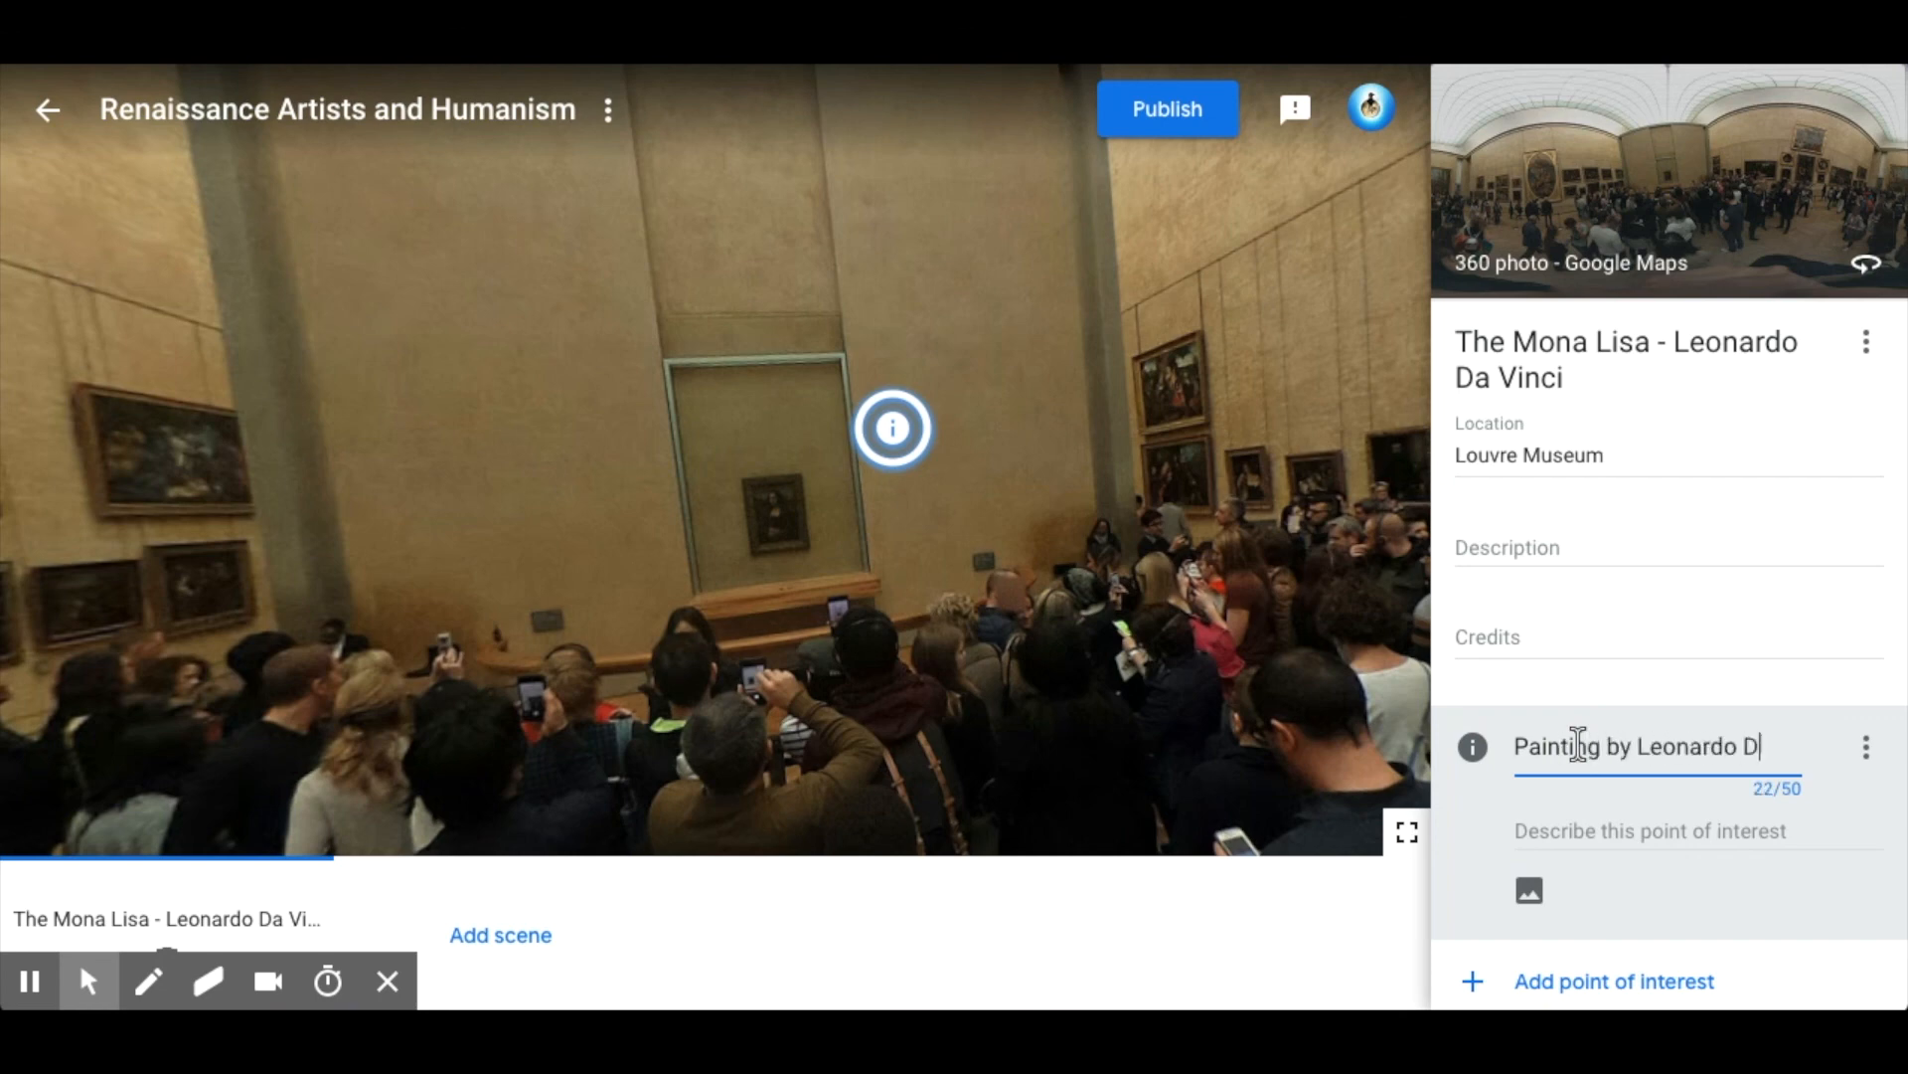
type("a Vinci")
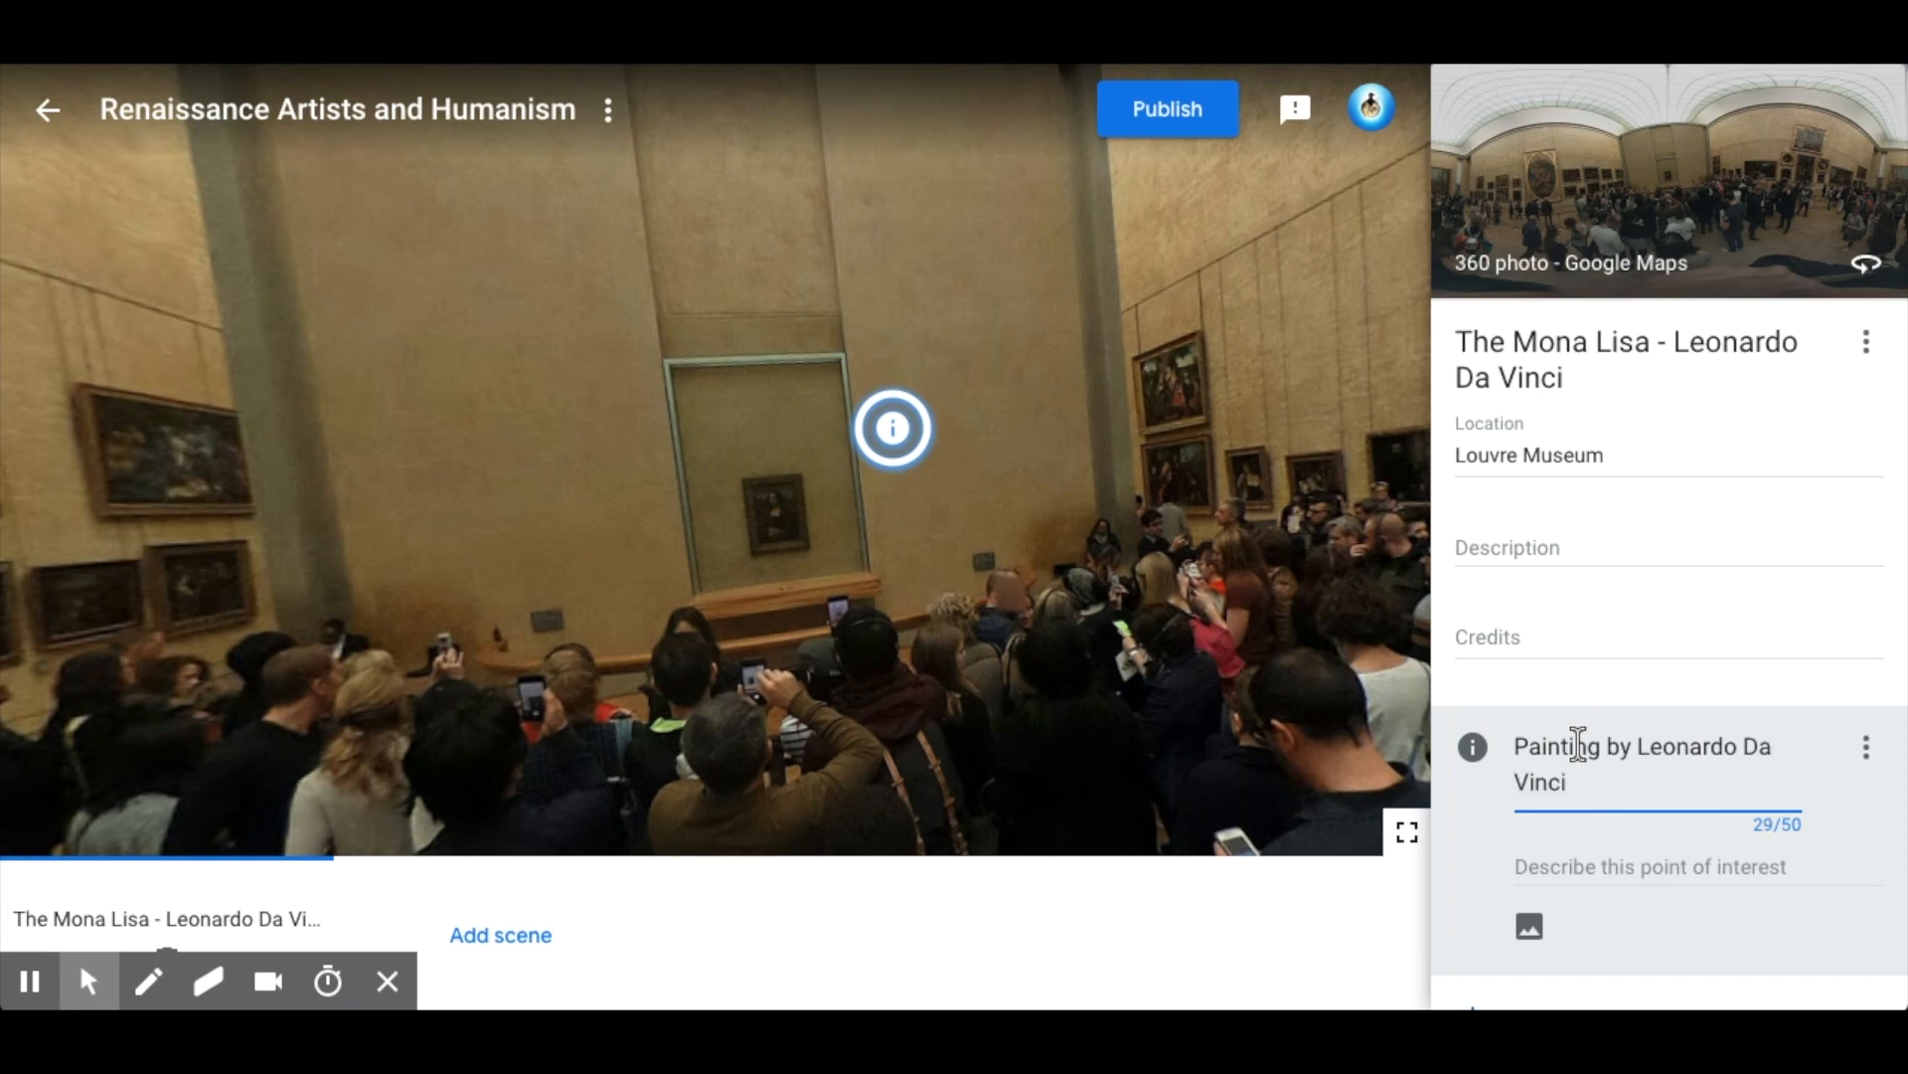
Enter "Description" as the point of interest's description and attach a Mona Lisa picture as its image overlay.
left_click(1631, 869)
type("Description")
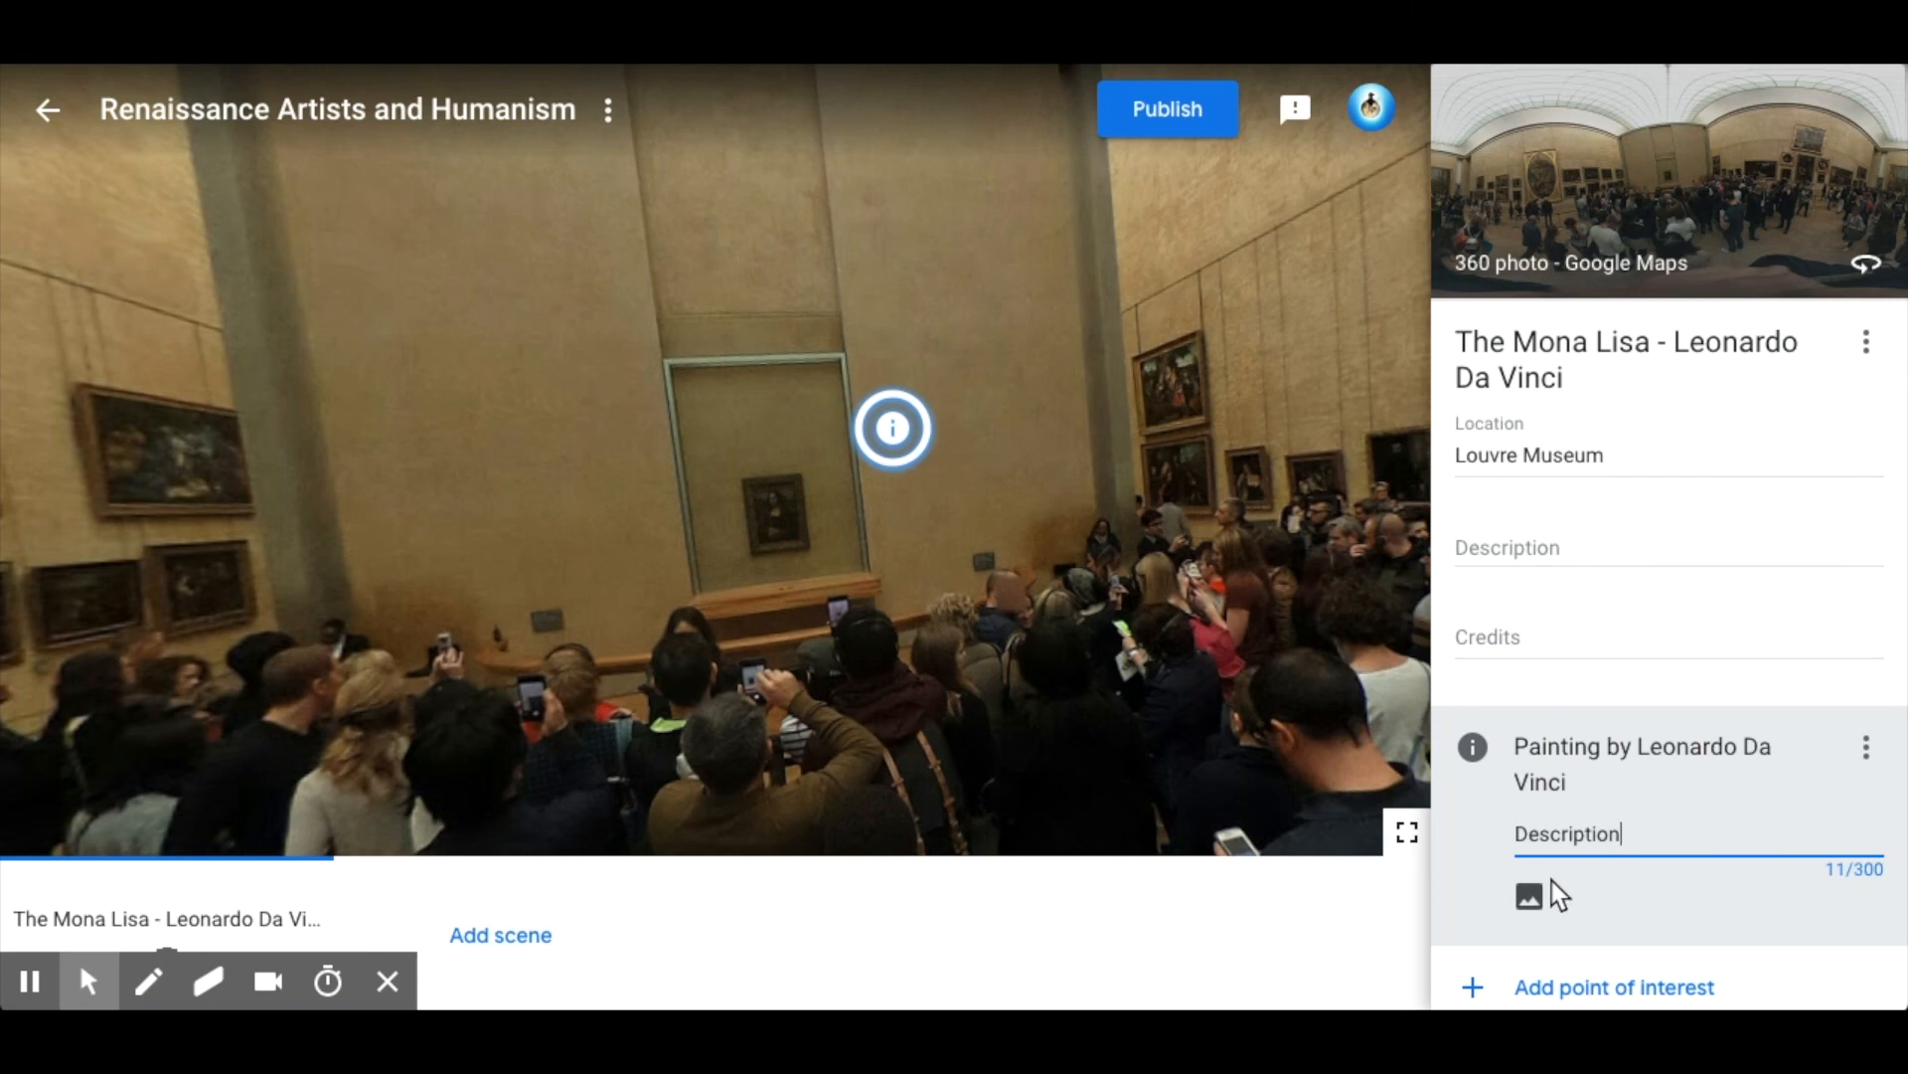
left_click(1530, 897)
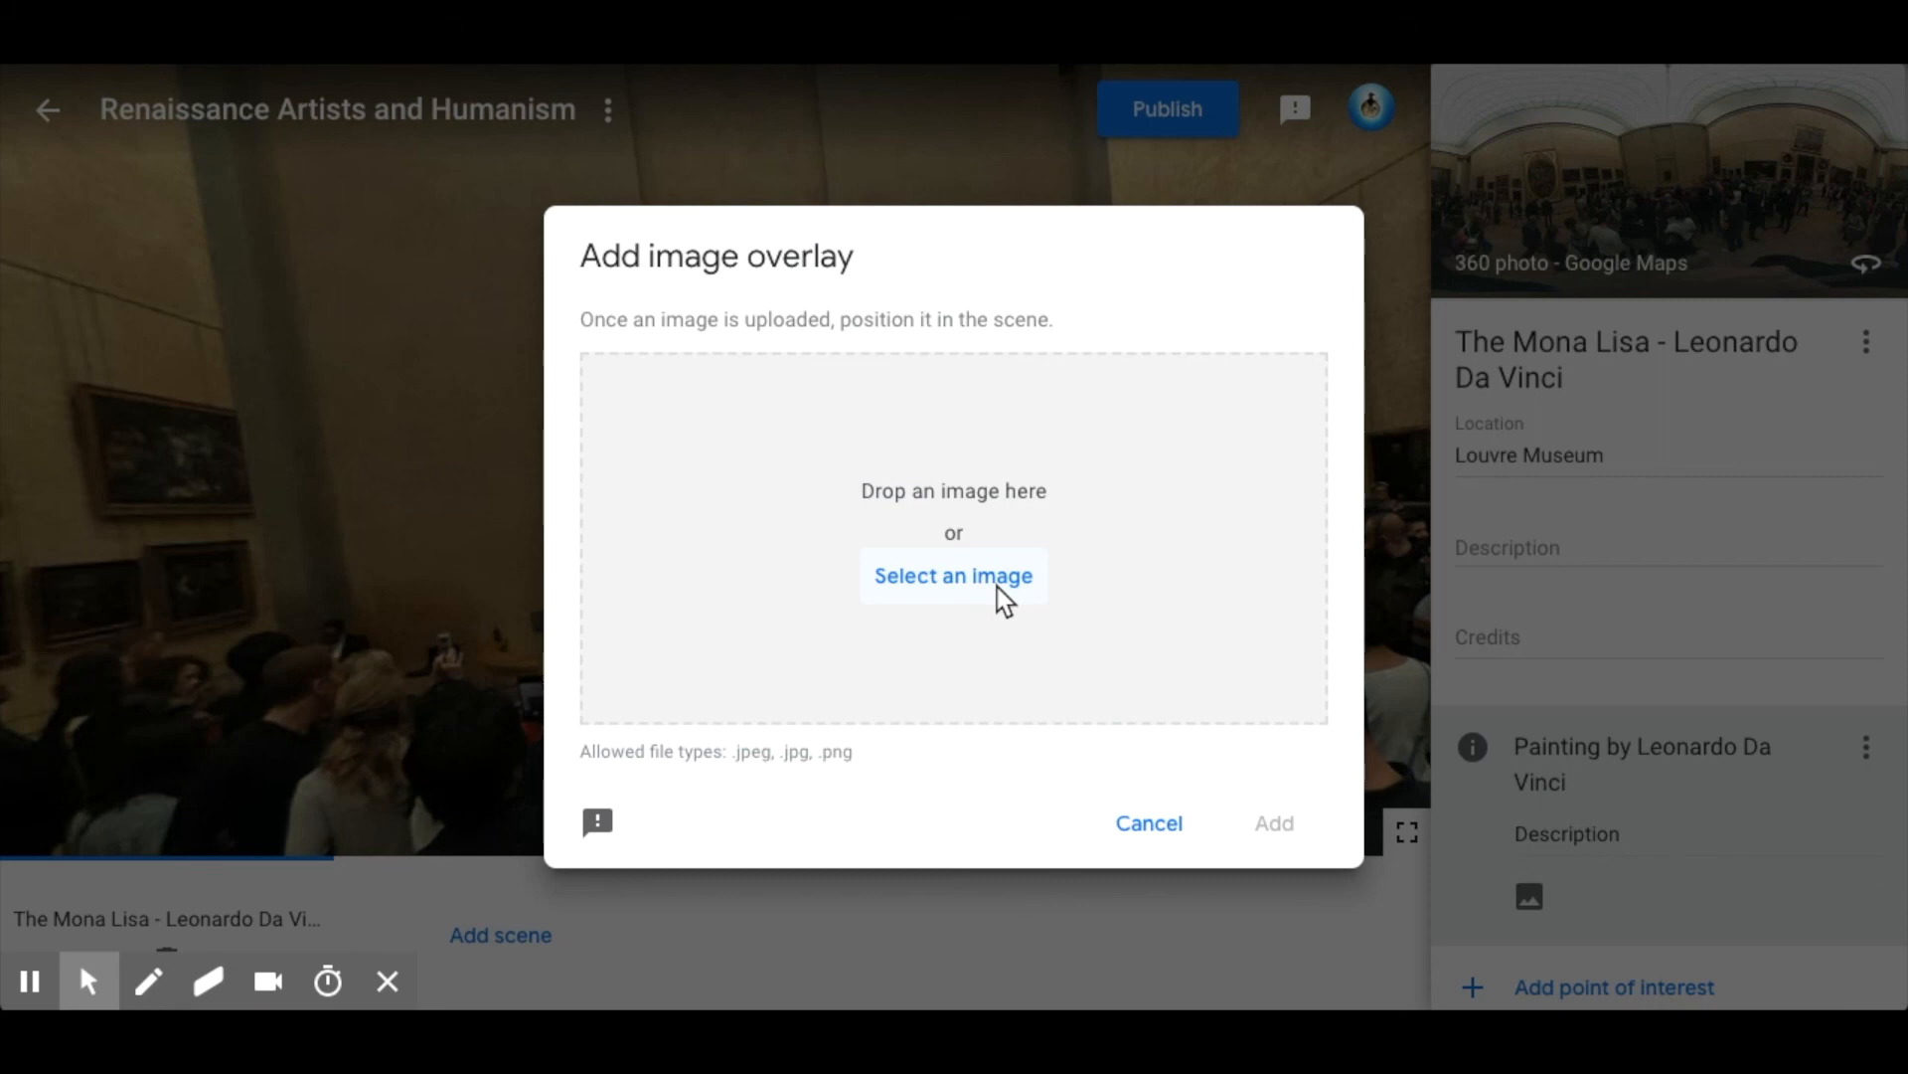
left_click(998, 586)
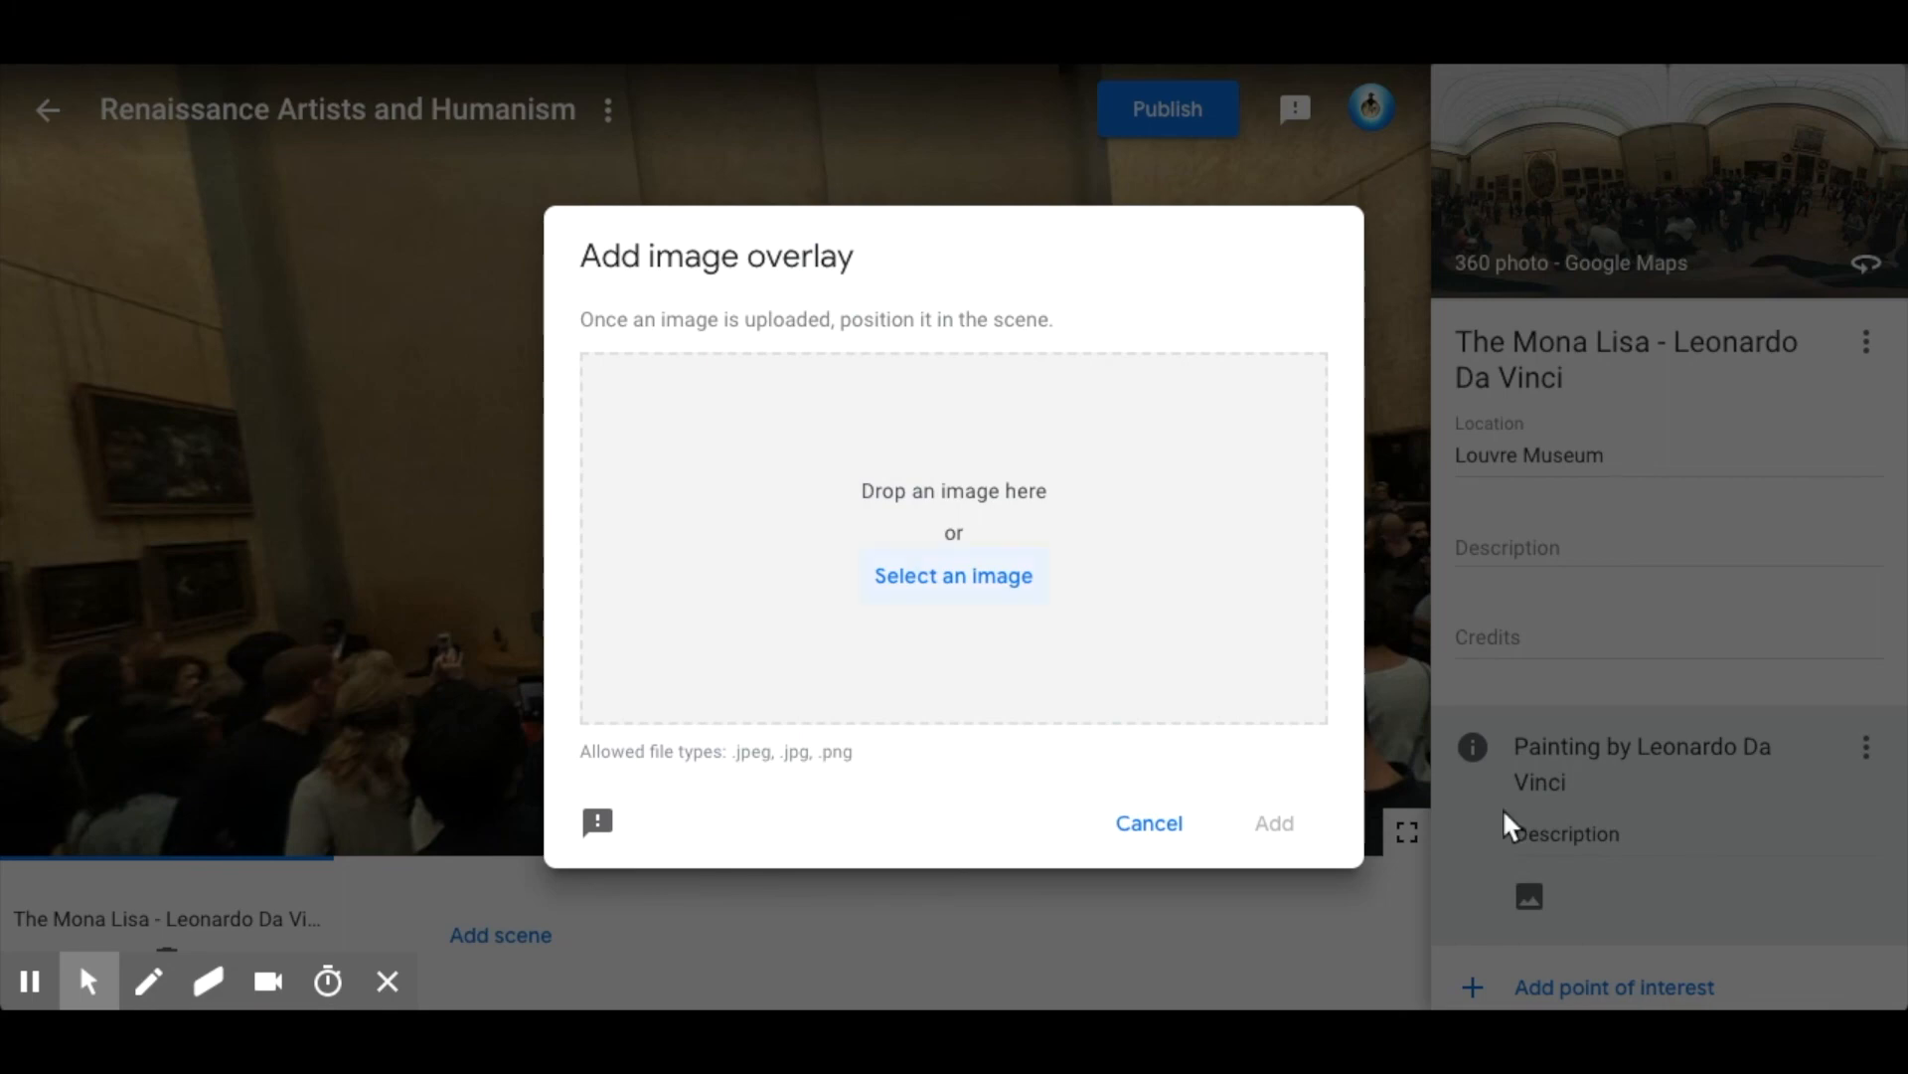
left_click(1277, 823)
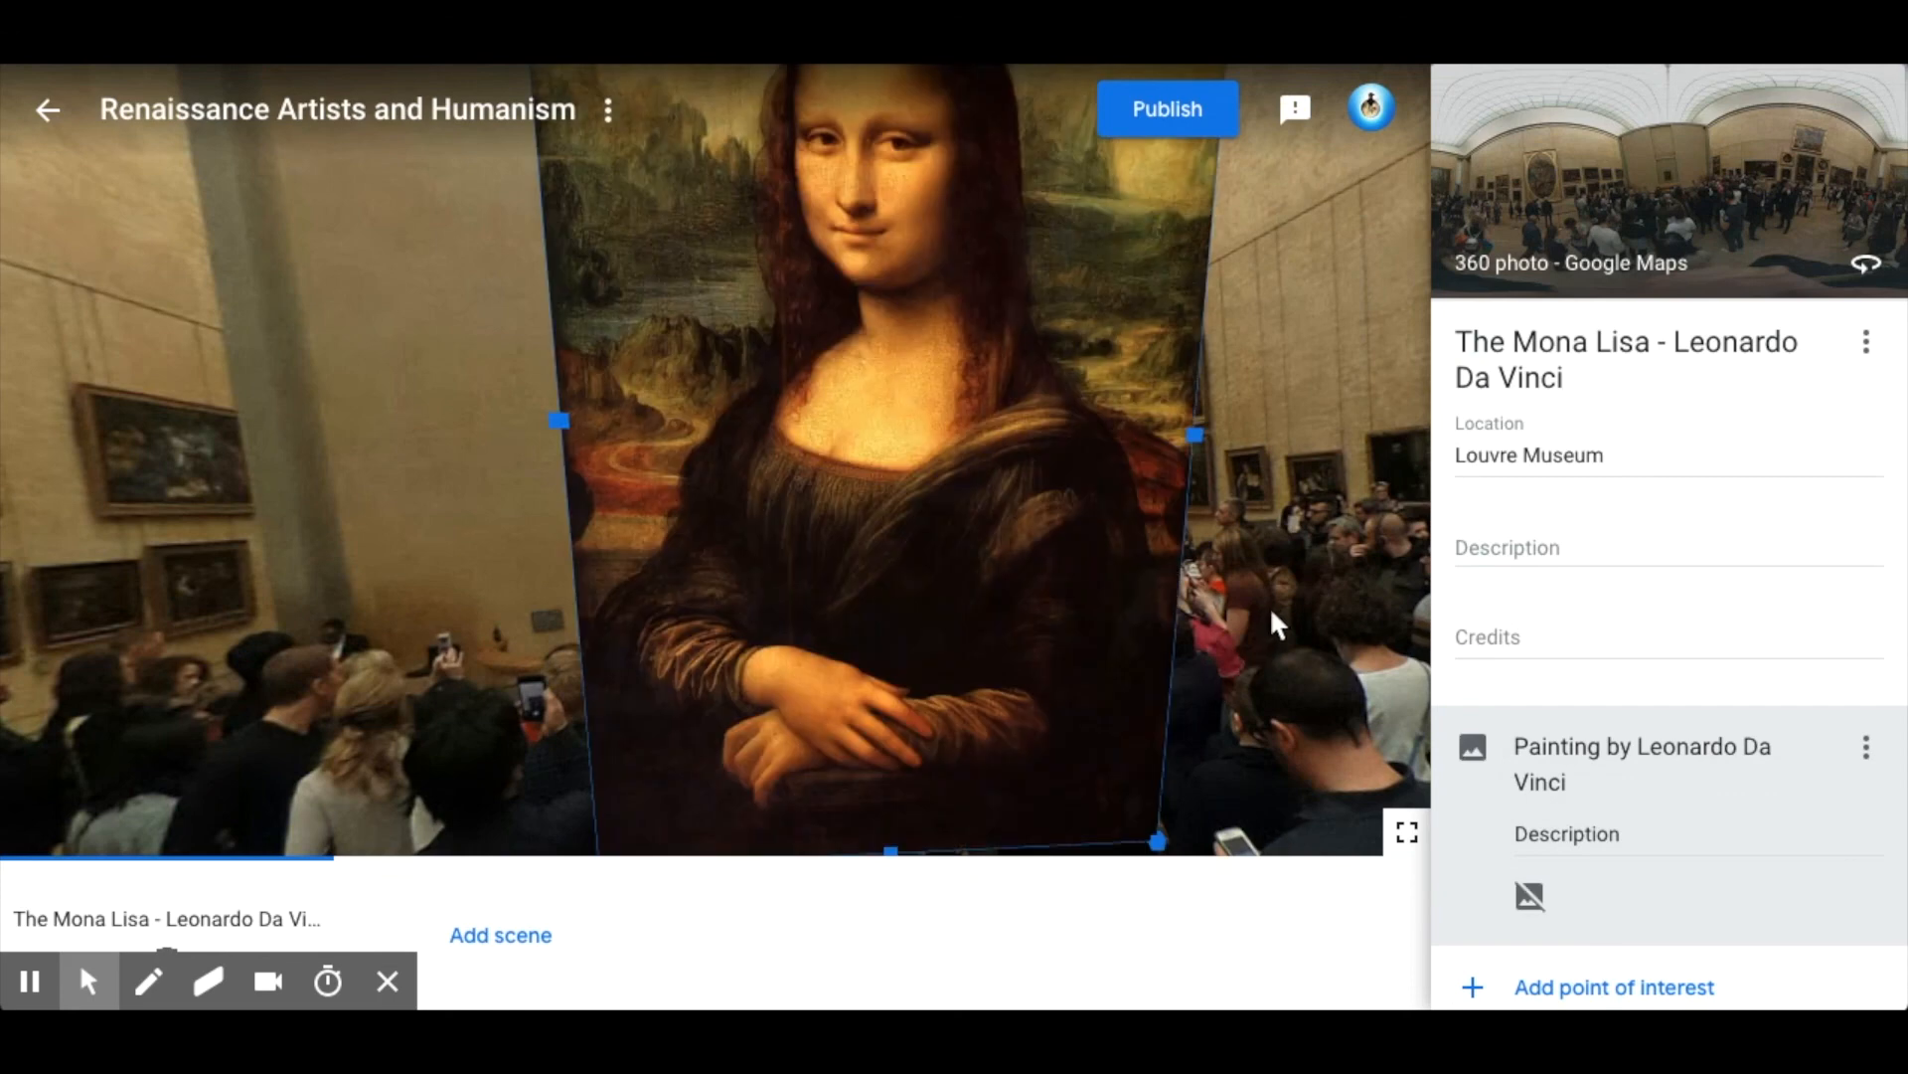
Shrink the Mona Lisa image overlay and position it on the gallery wall just right of the real painting's frame.
left_click(1283, 627)
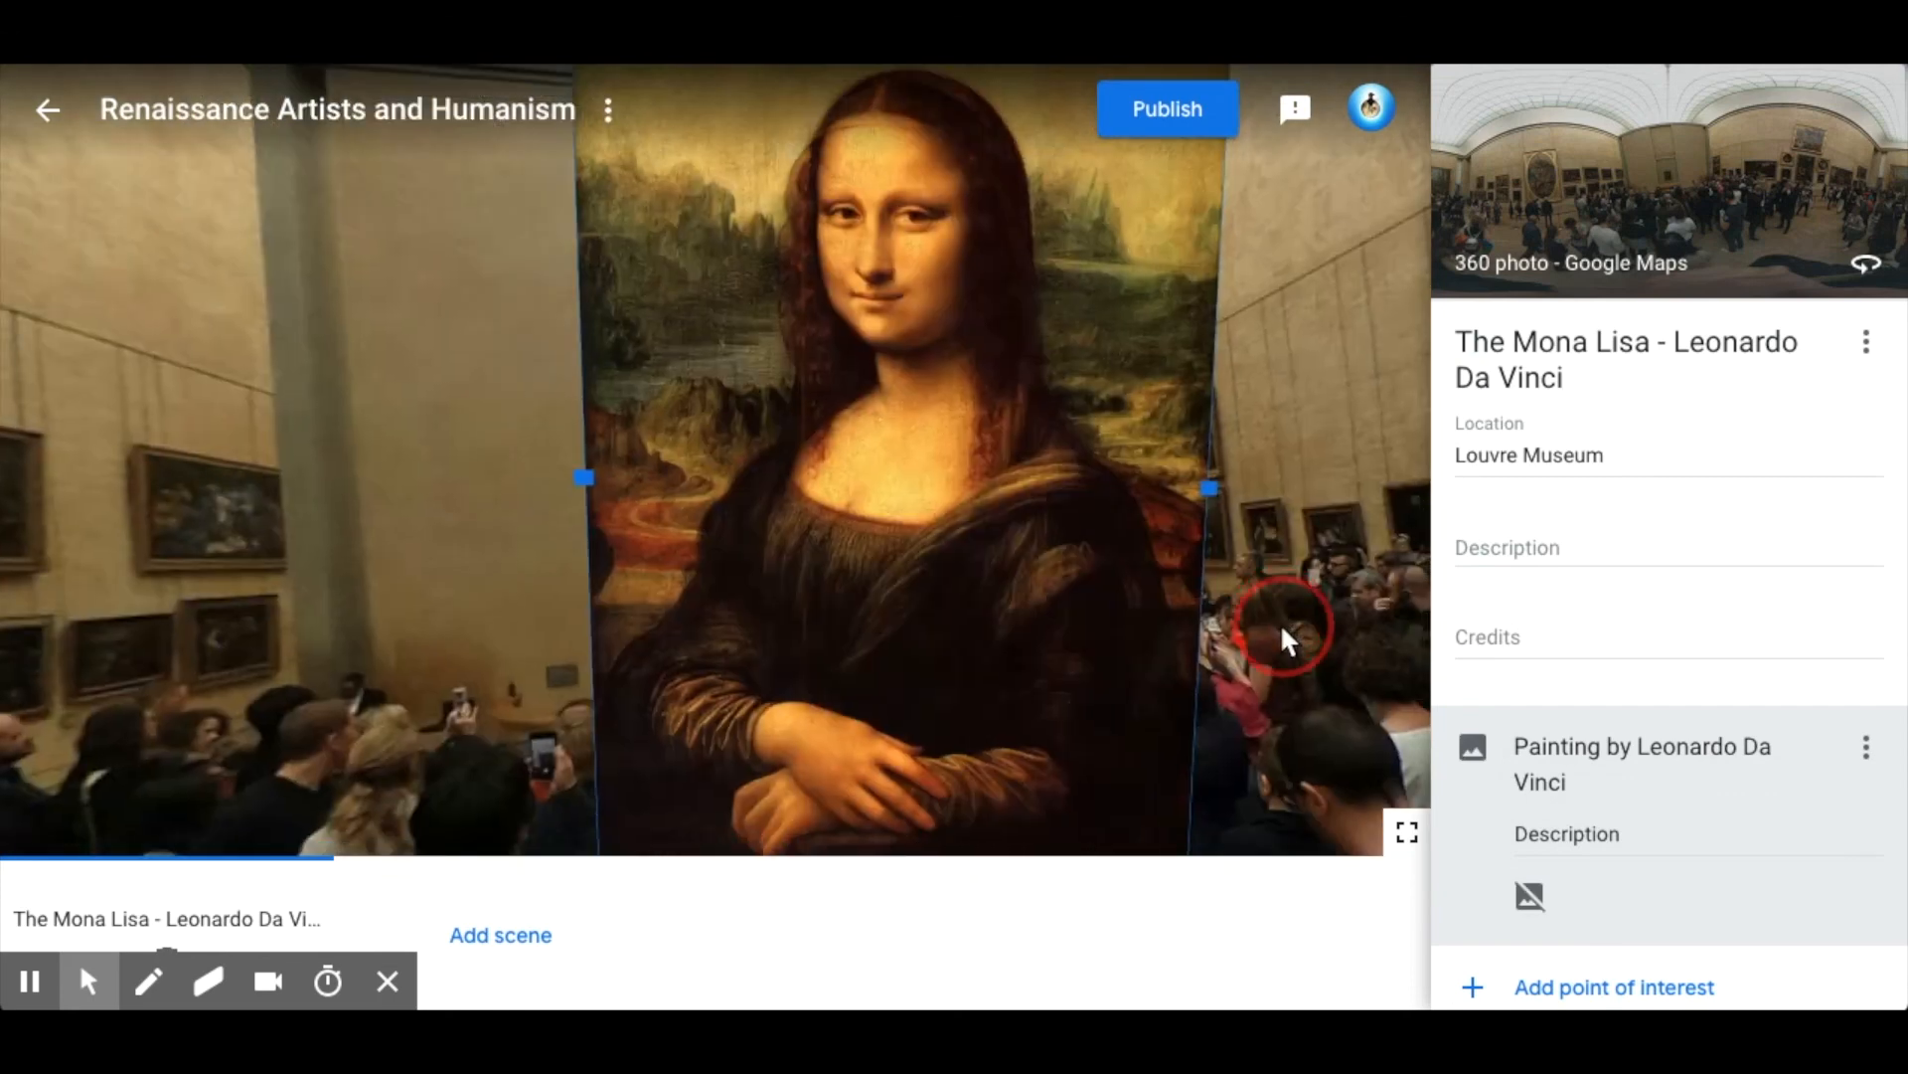
left_click(1563, 768)
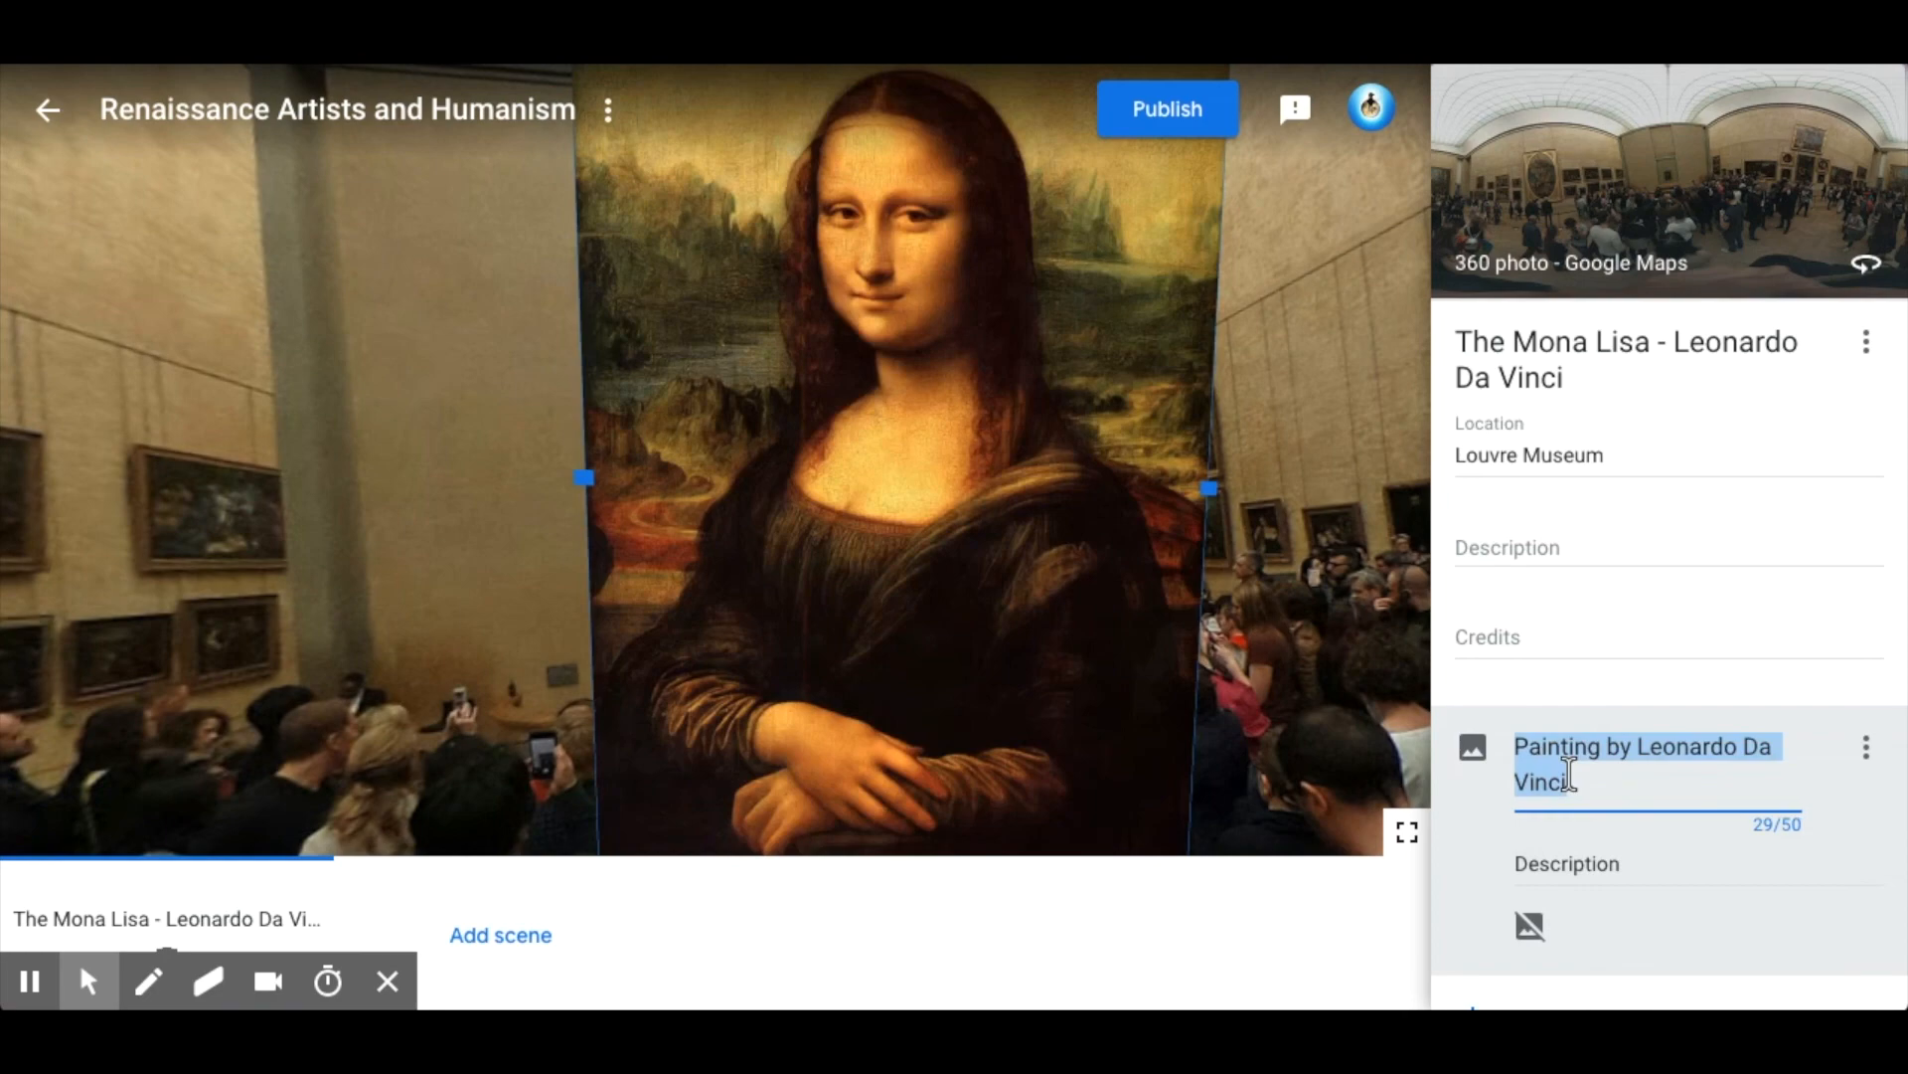
left_click_drag(976, 467, 1171, 533)
left_click_drag(801, 137, 1012, 301)
left_click_drag(974, 384, 869, 371)
left_click(472, 473)
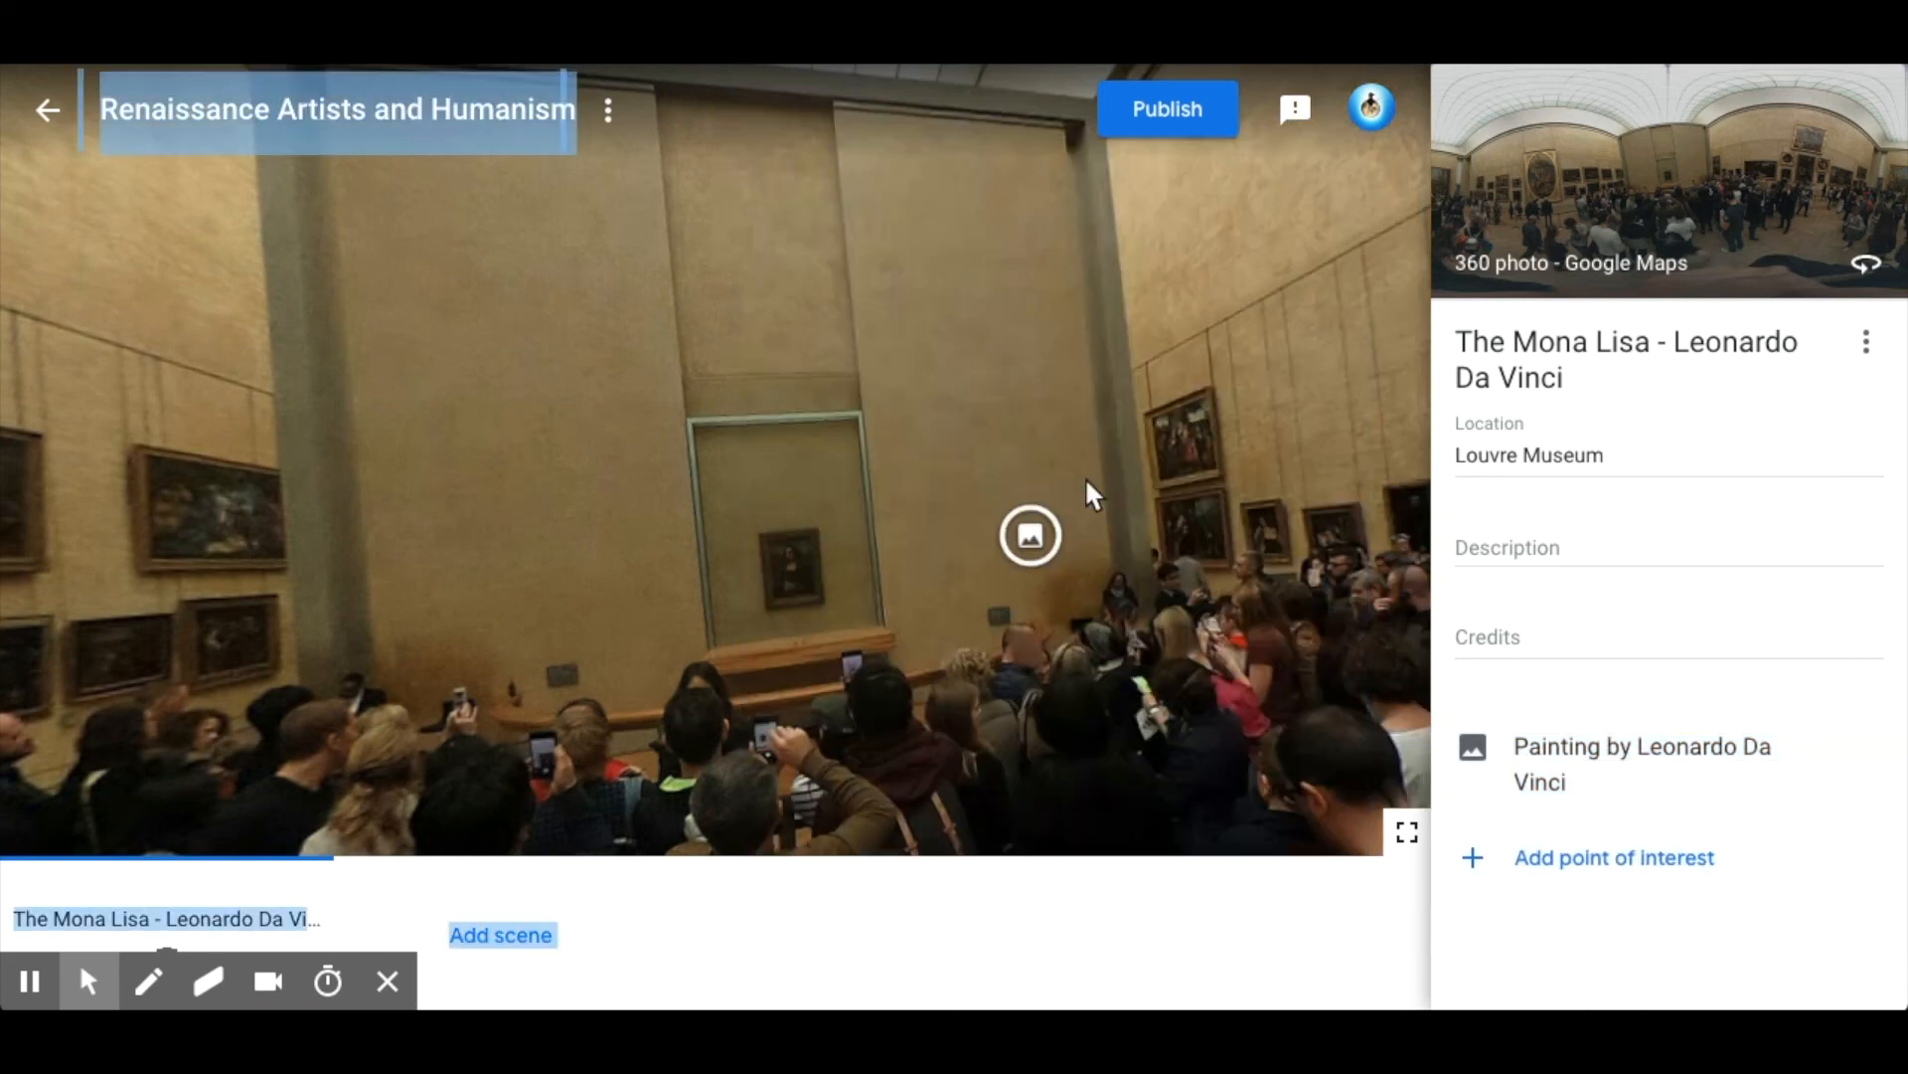
left_click(1030, 533)
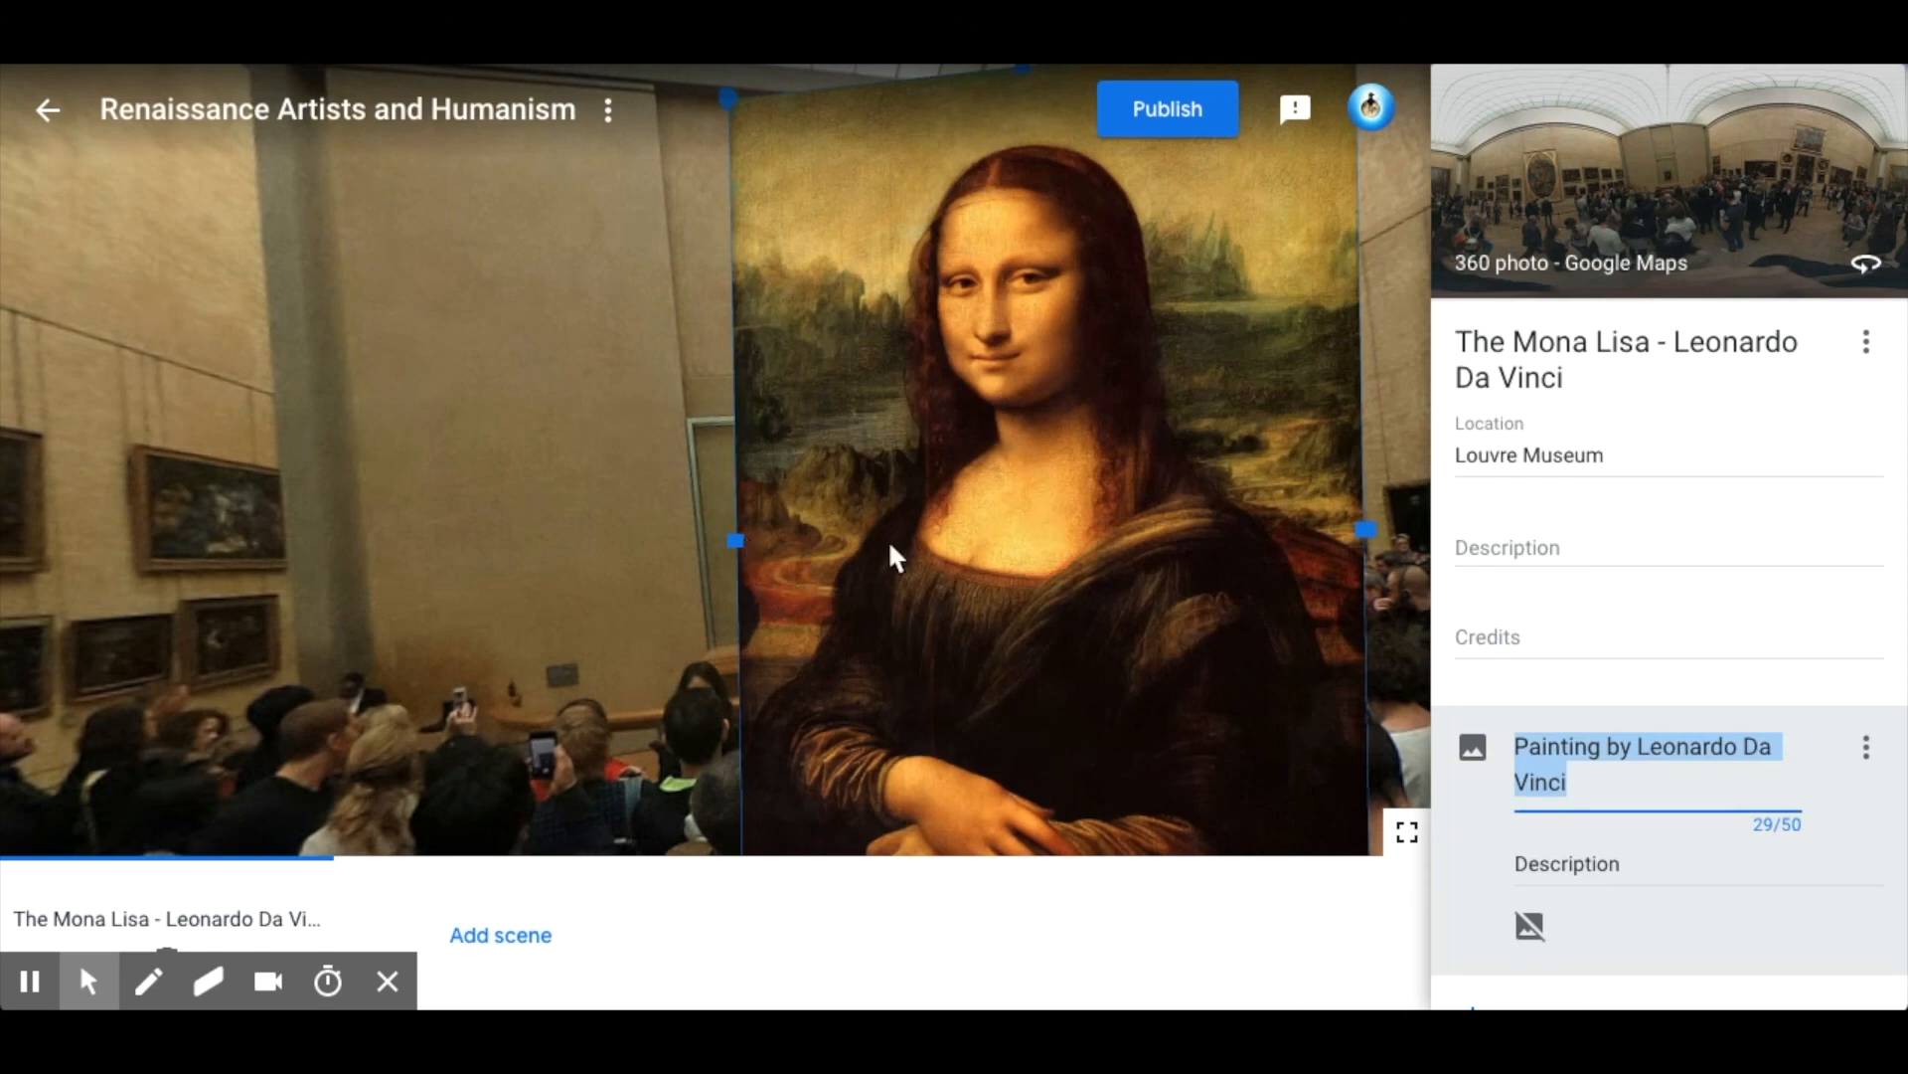
left_click_drag(1060, 541, 1094, 416)
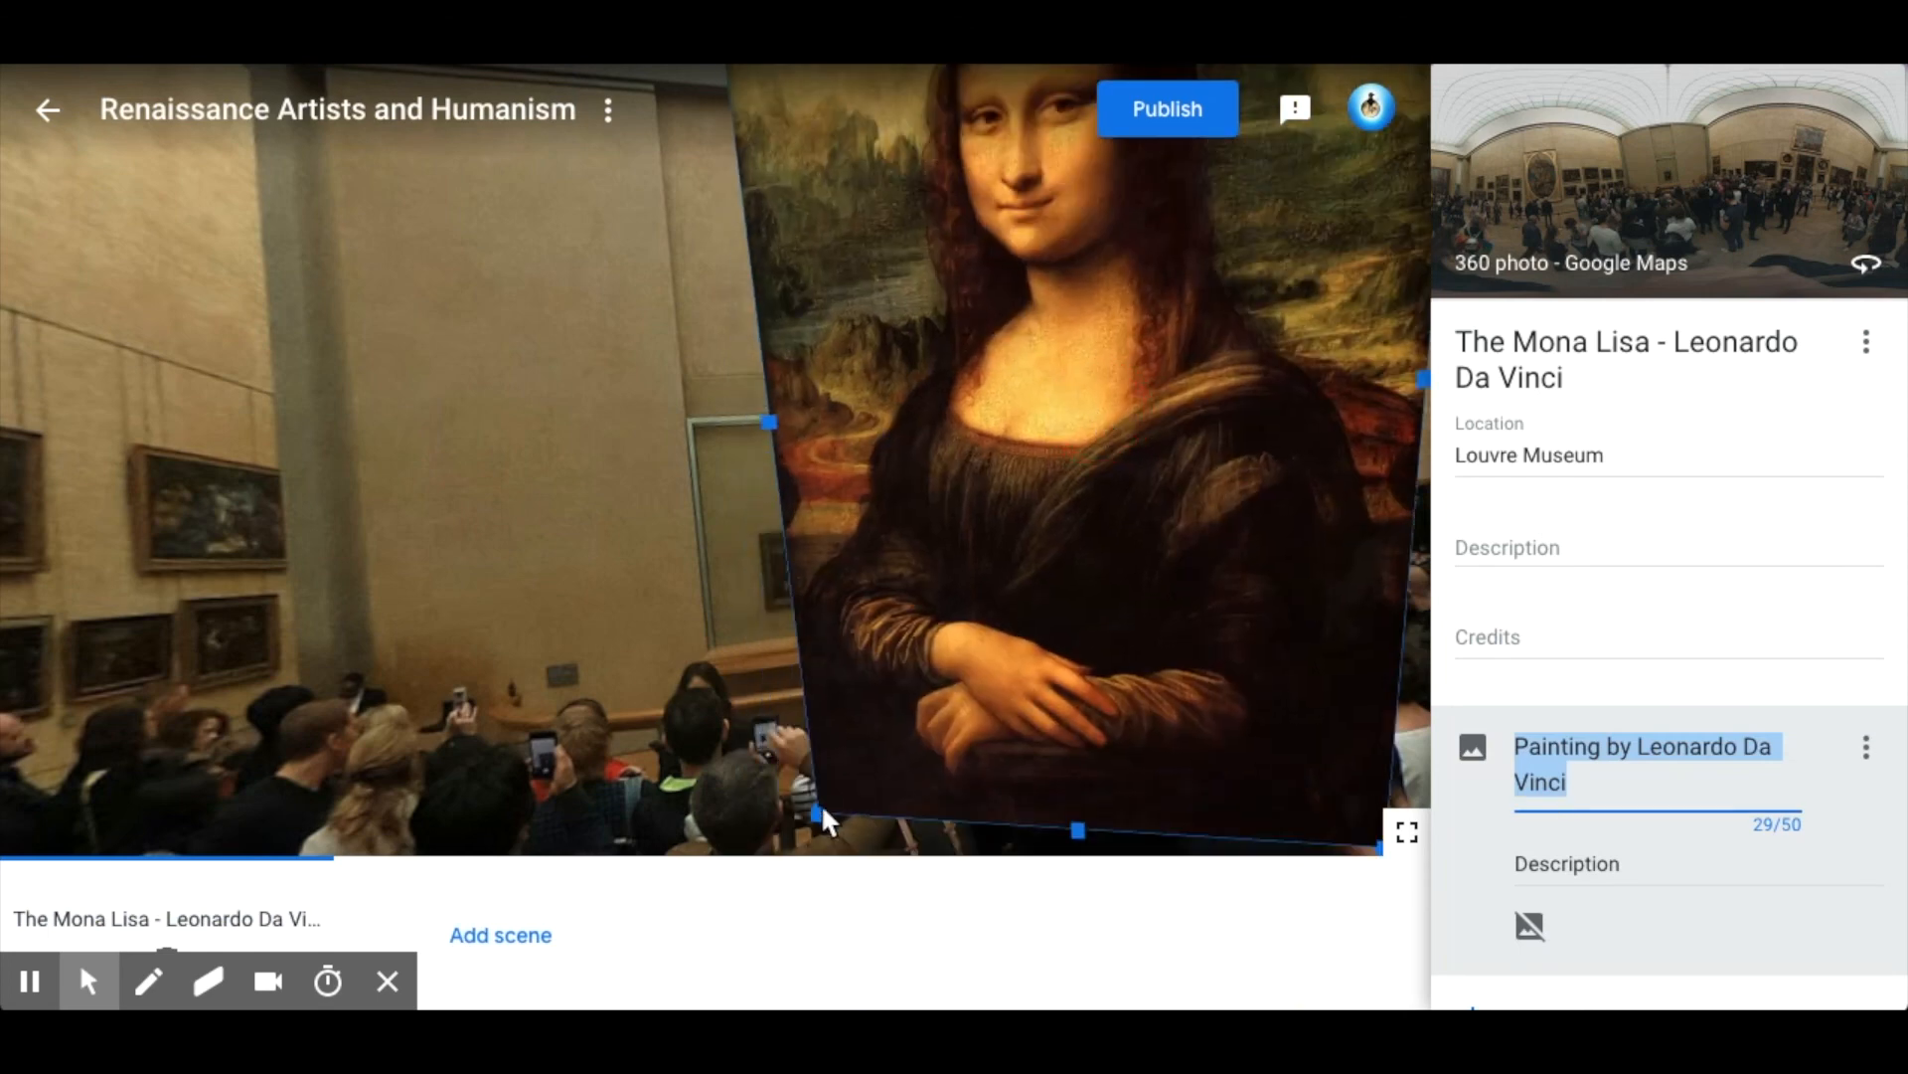
left_click_drag(815, 809, 1054, 626)
left_click_drag(1004, 459, 984, 545)
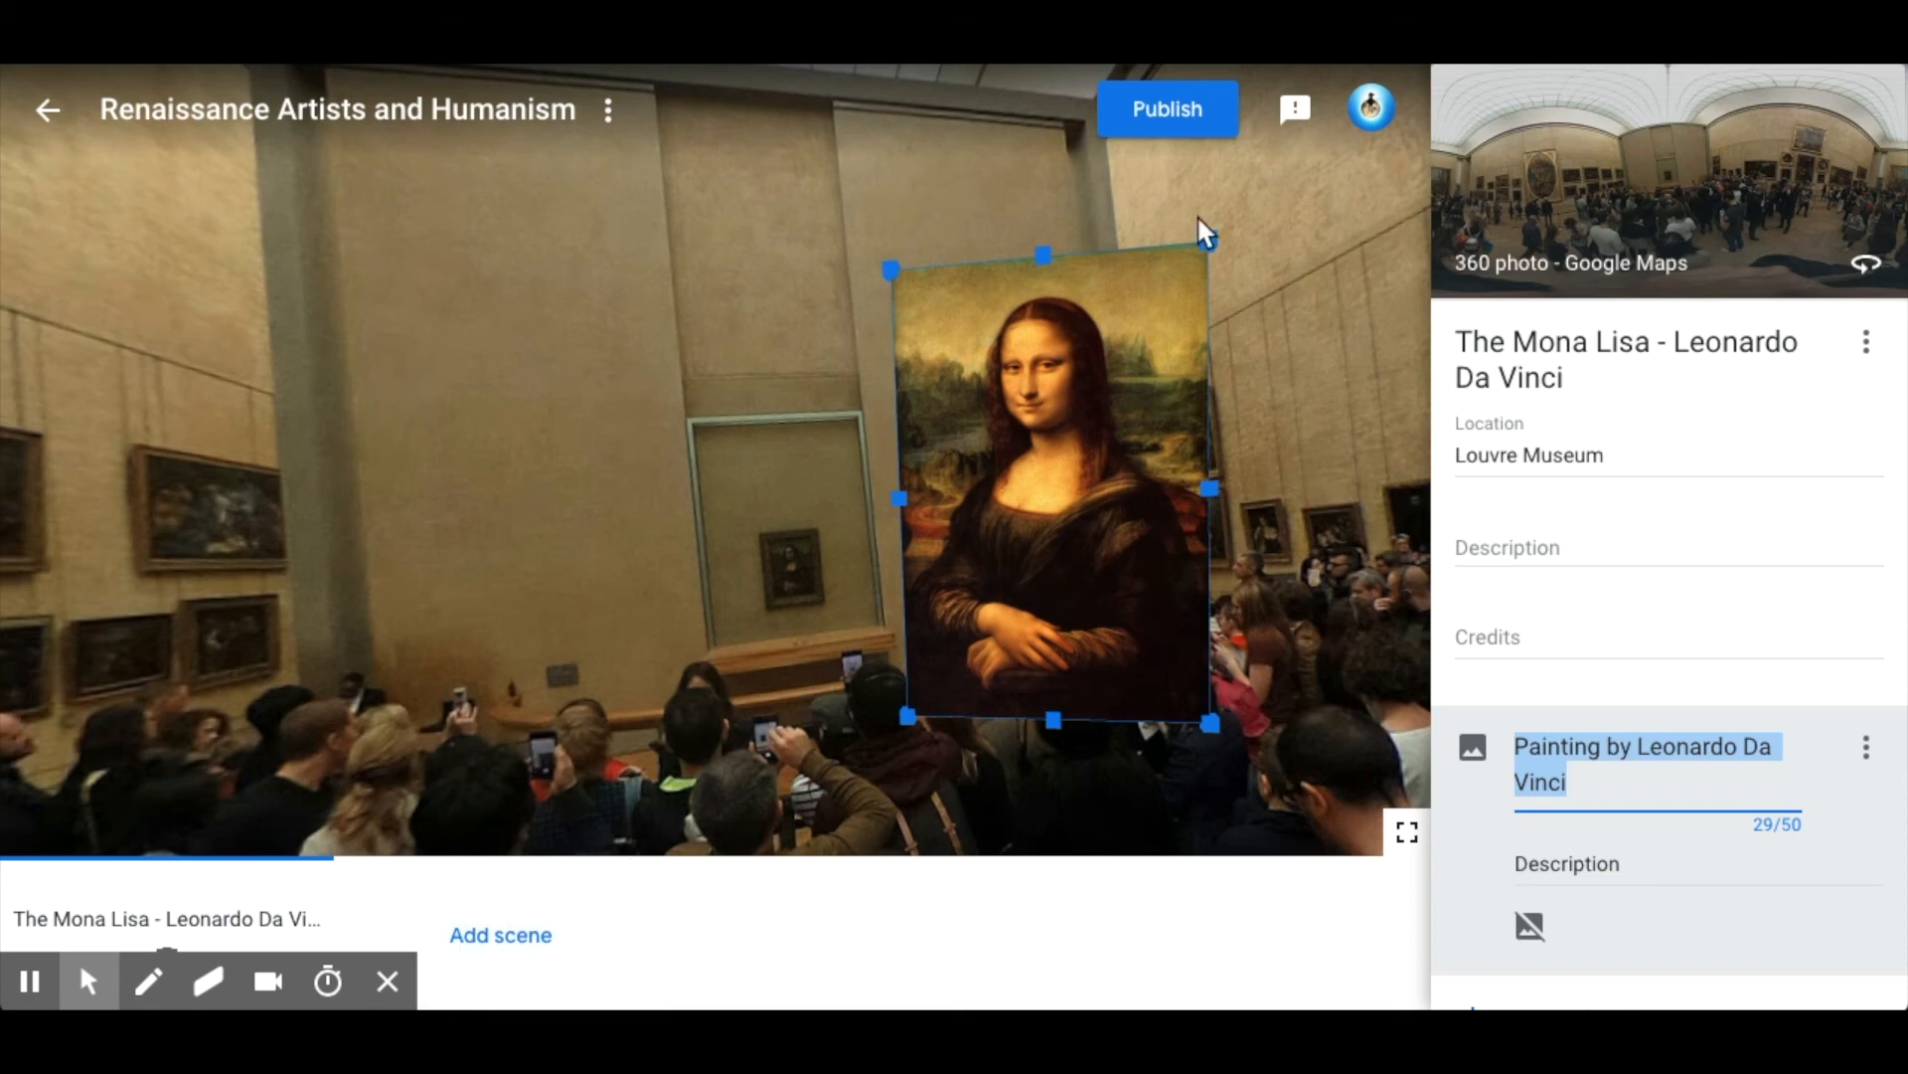
Publish the tour with Public visibility and copy its share link.
left_click(1213, 106)
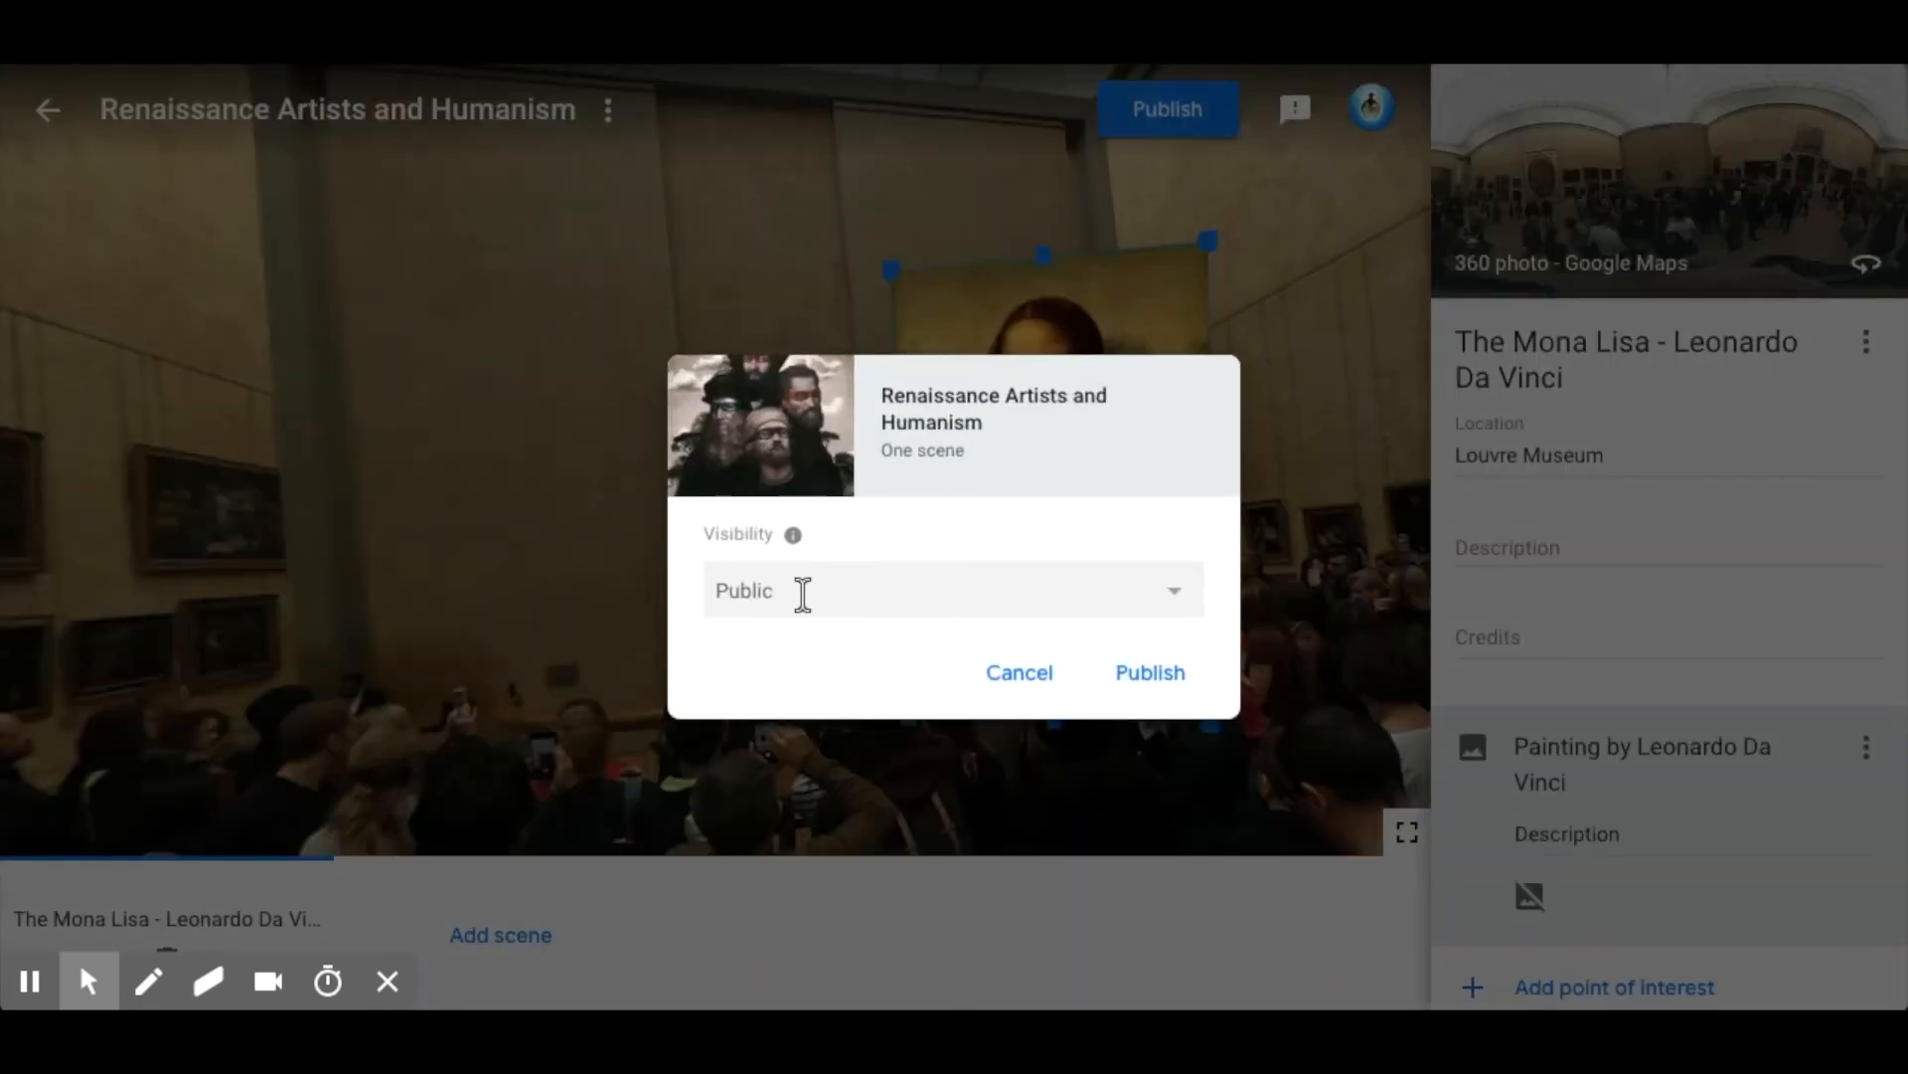
left_click(798, 594)
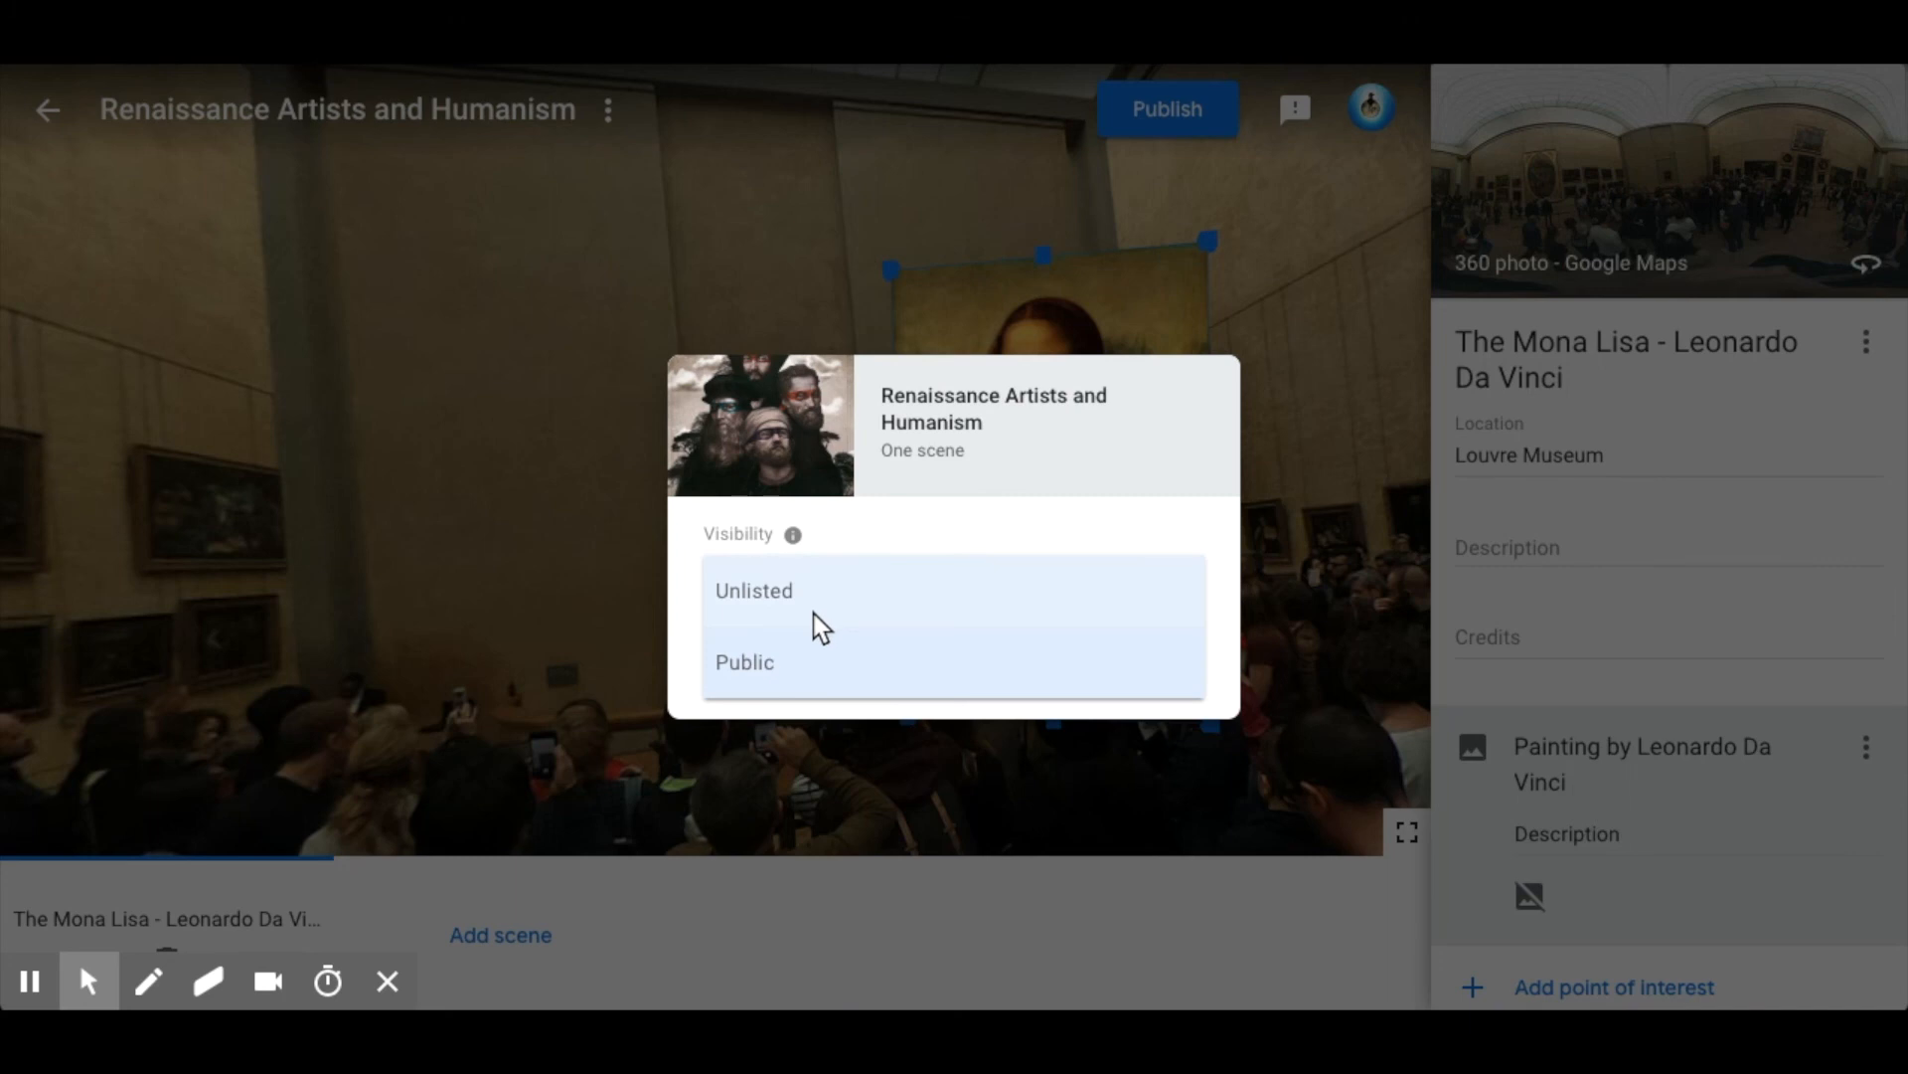
left_click(816, 670)
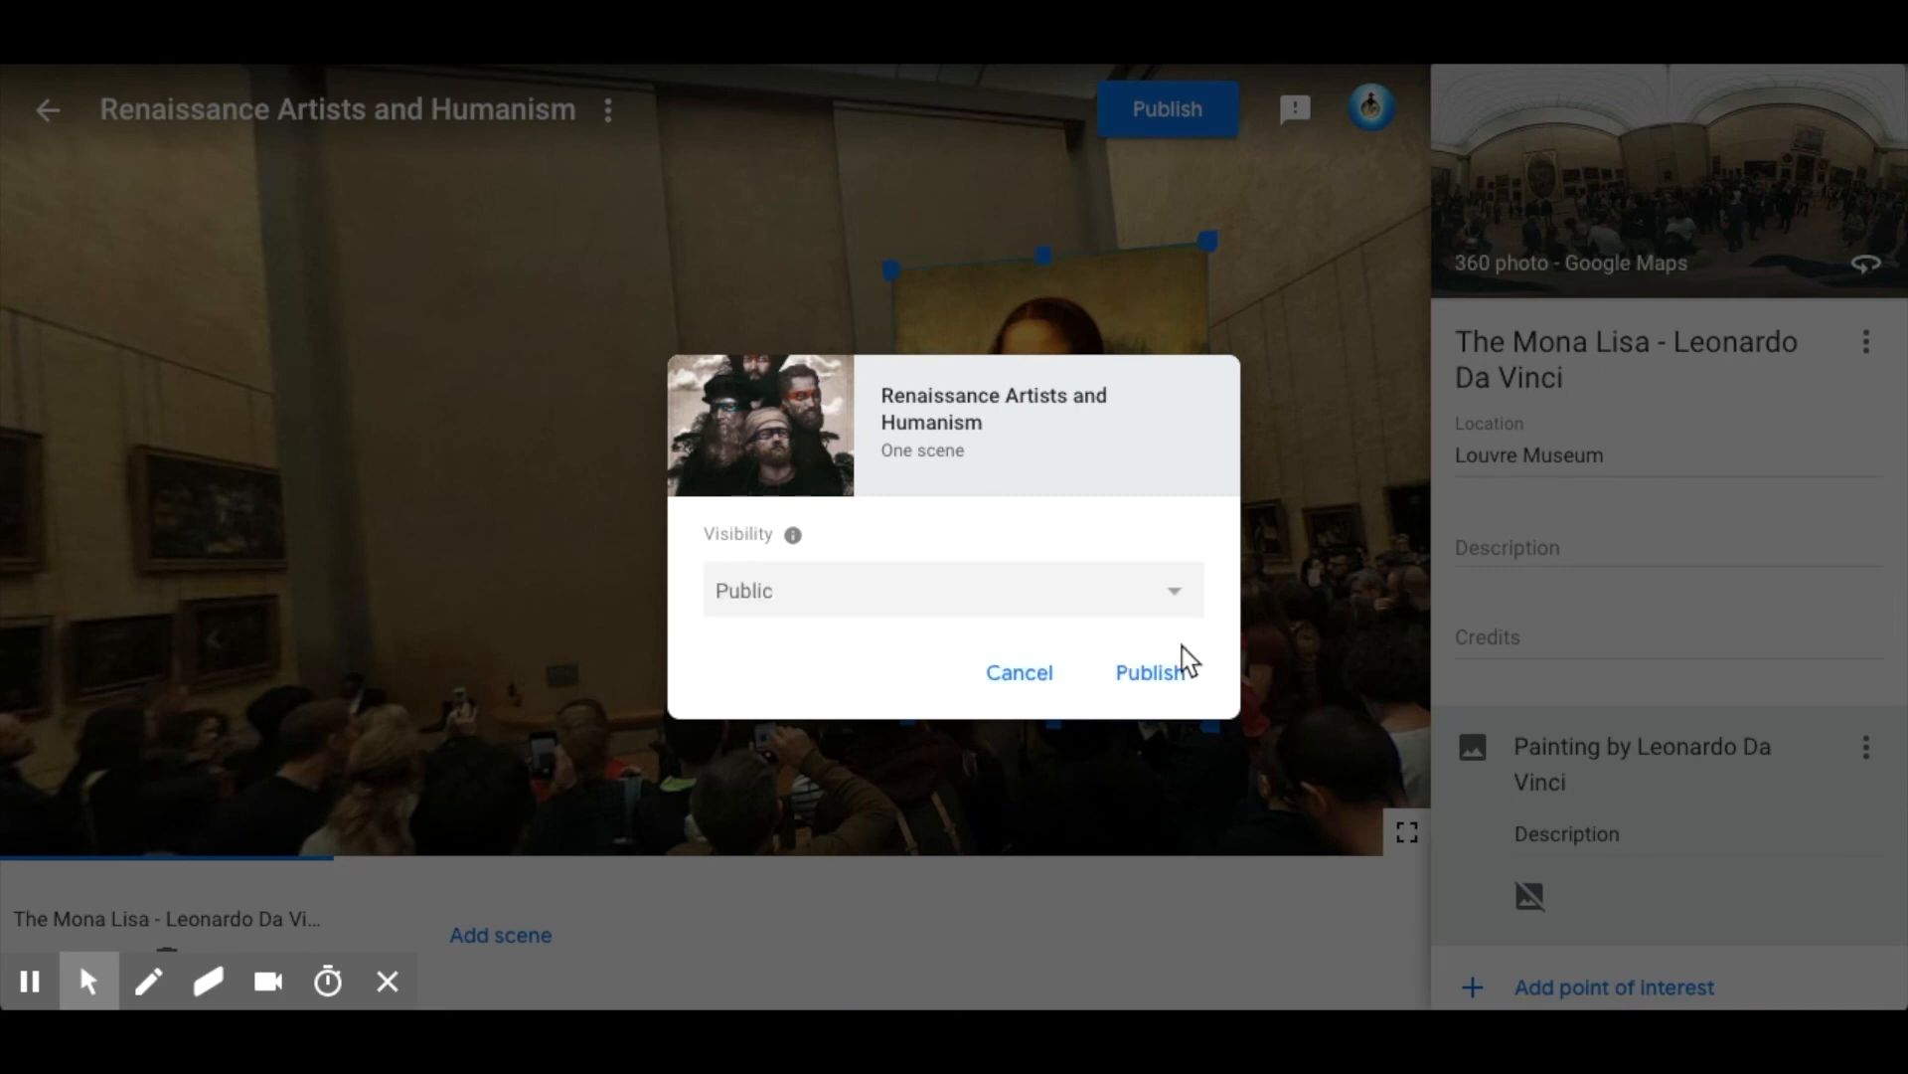
left_click(1167, 676)
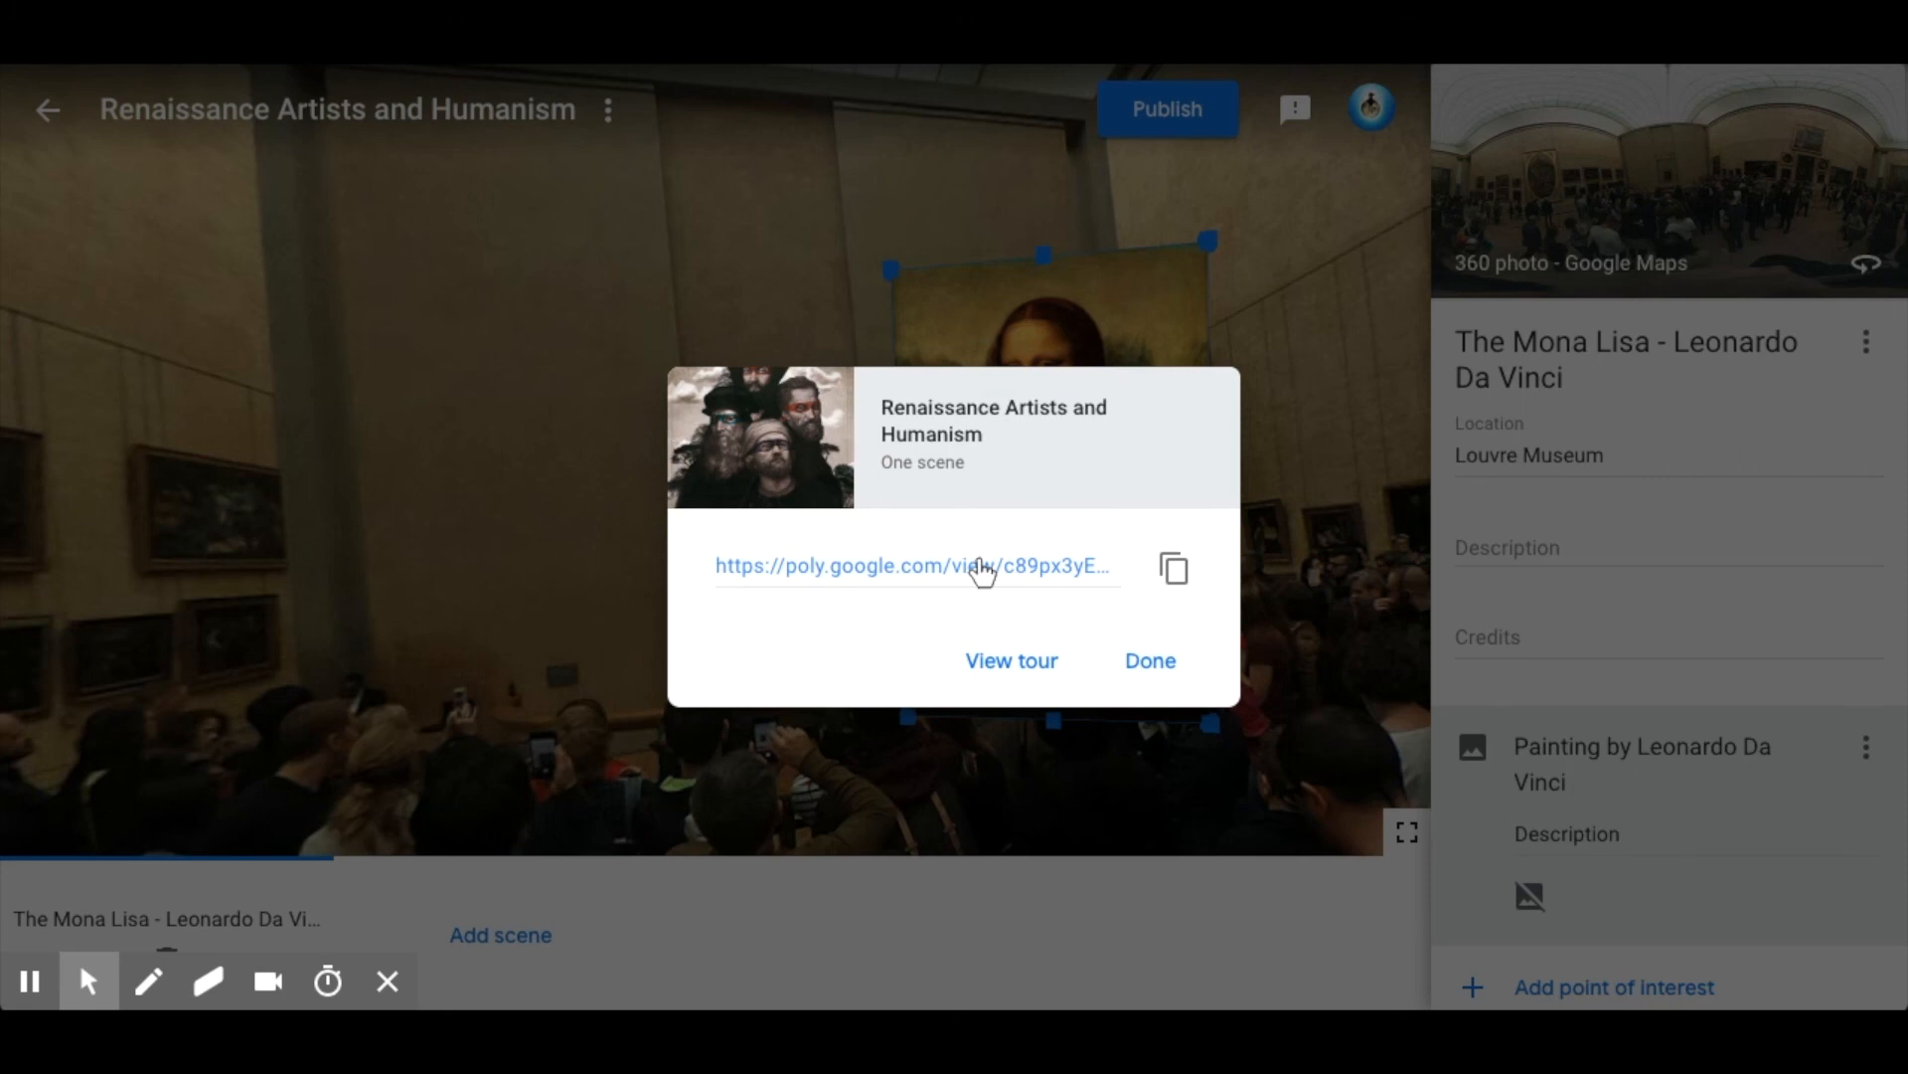
left_click(1174, 573)
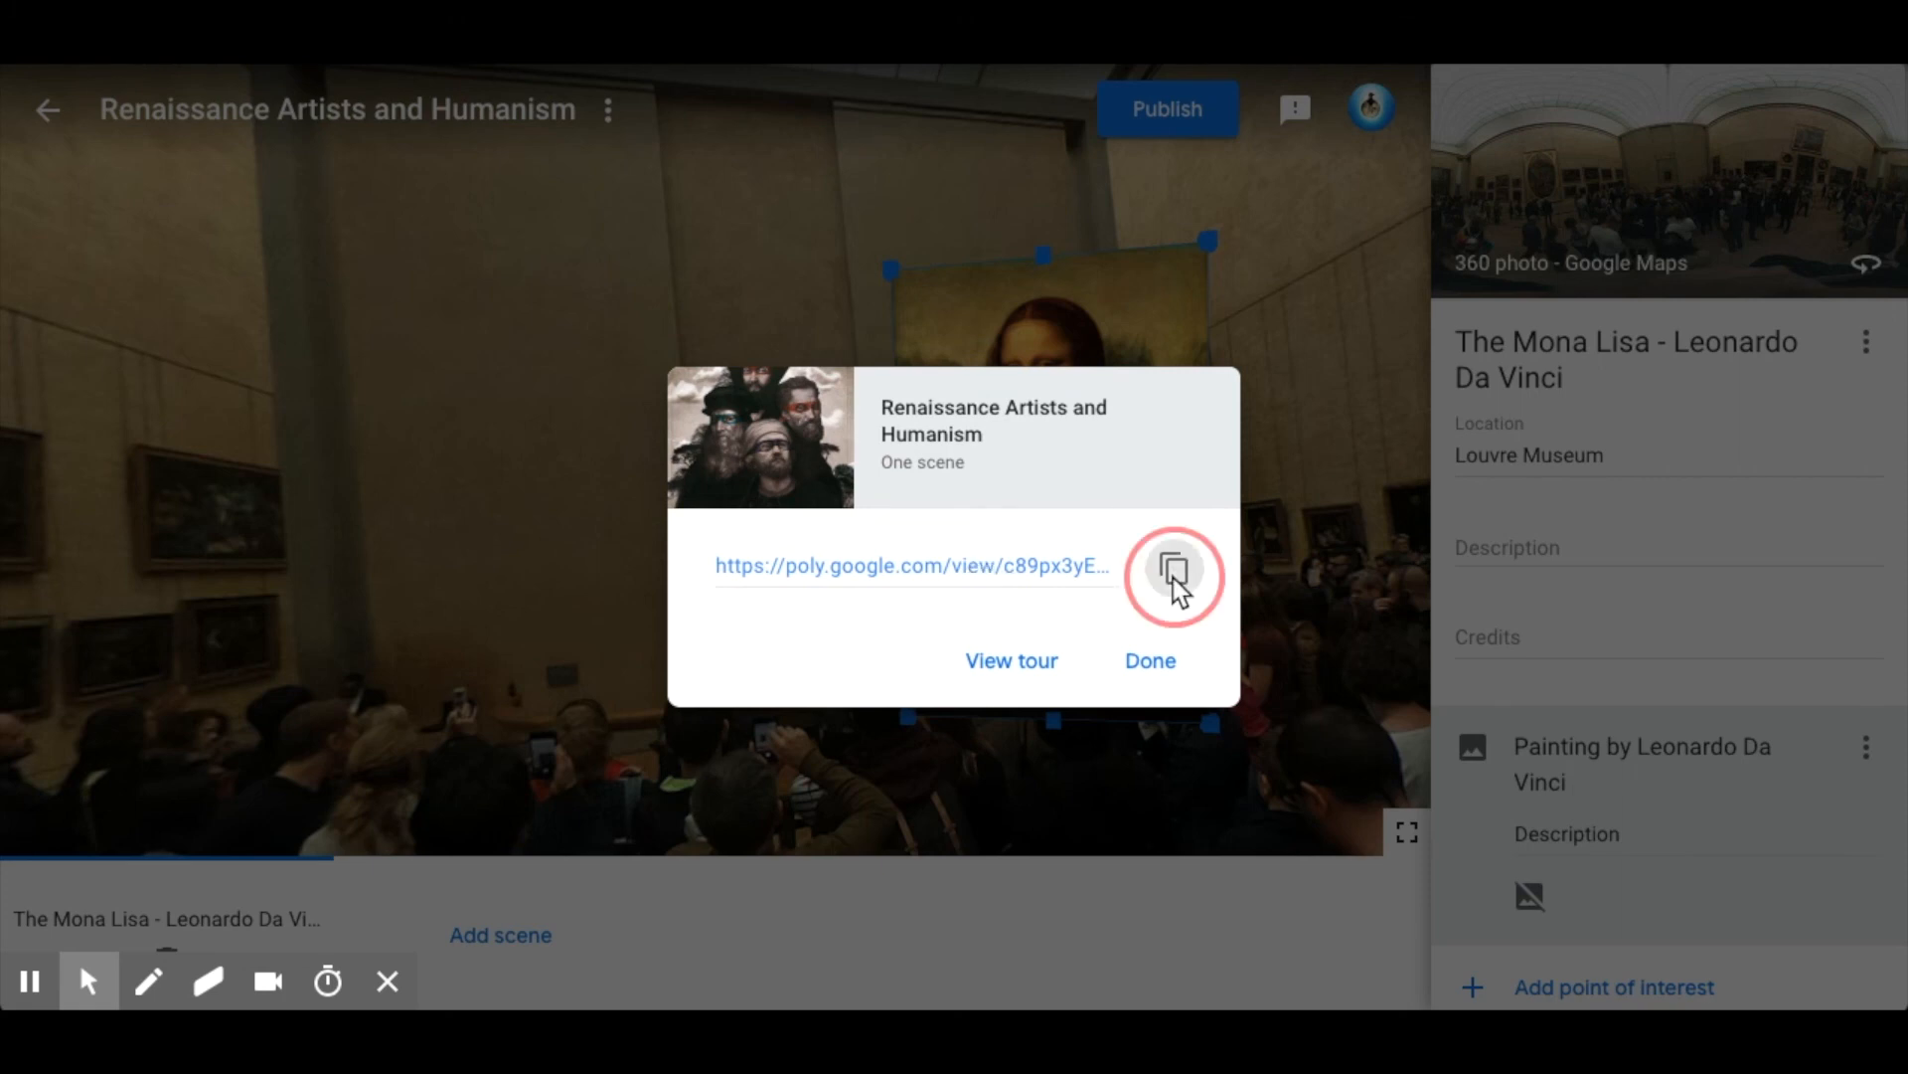
left_click(1150, 662)
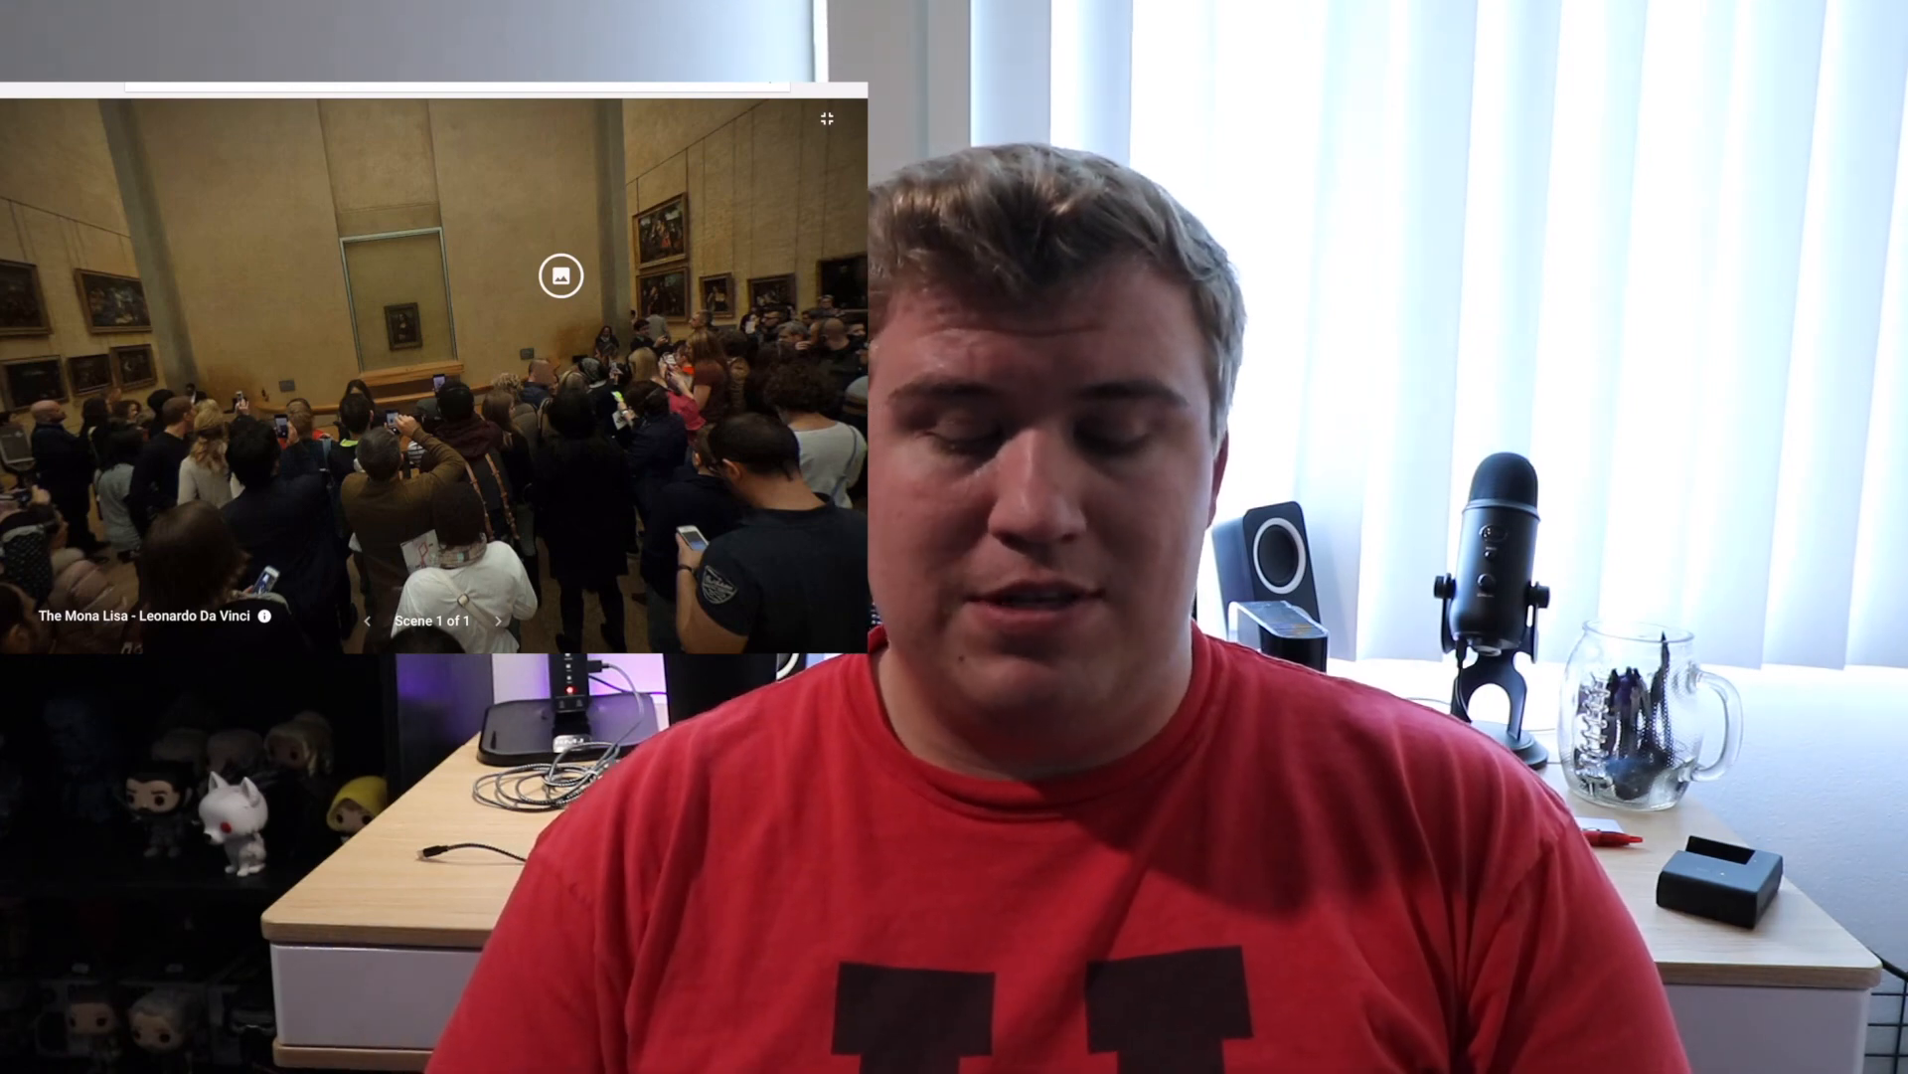
Open the scene details in the published tour and view the "Painting by Leonardo Da Vinci" point of interest.
left_click(264, 615)
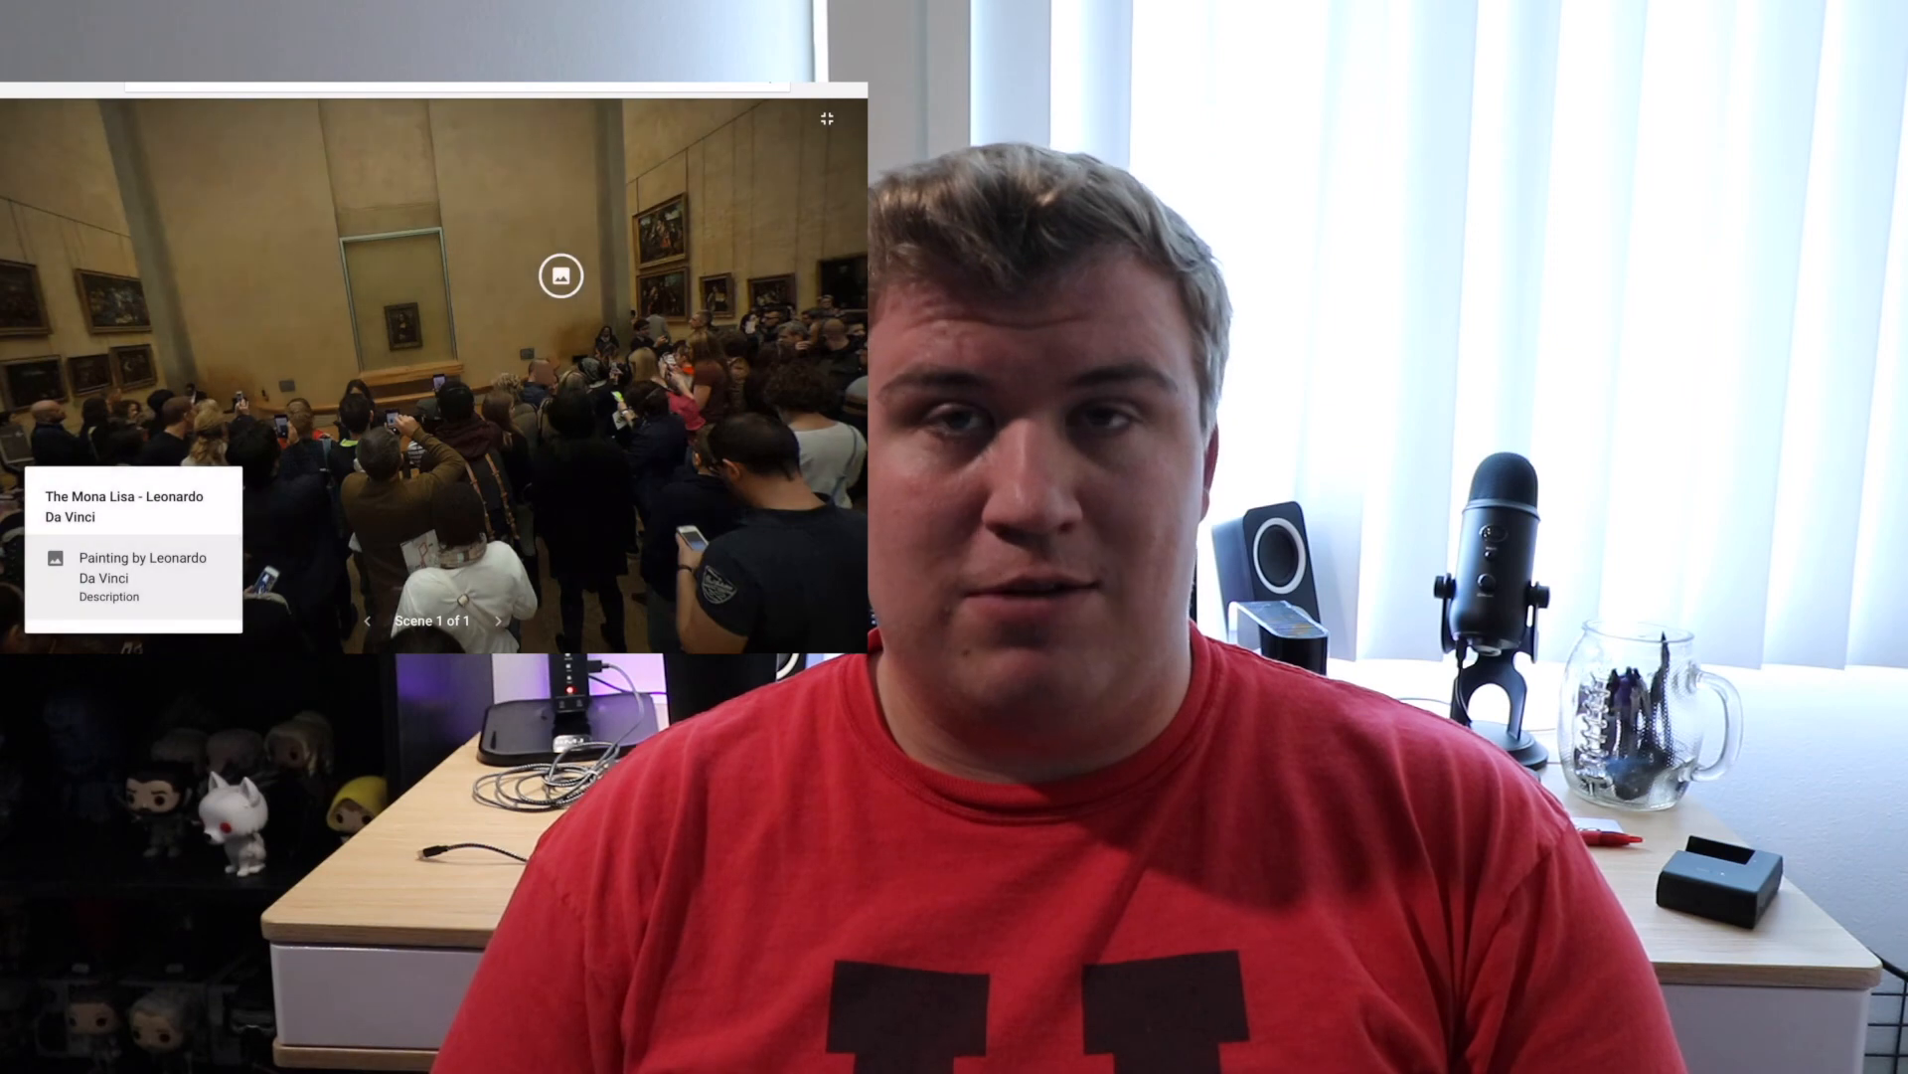
left_click(142, 574)
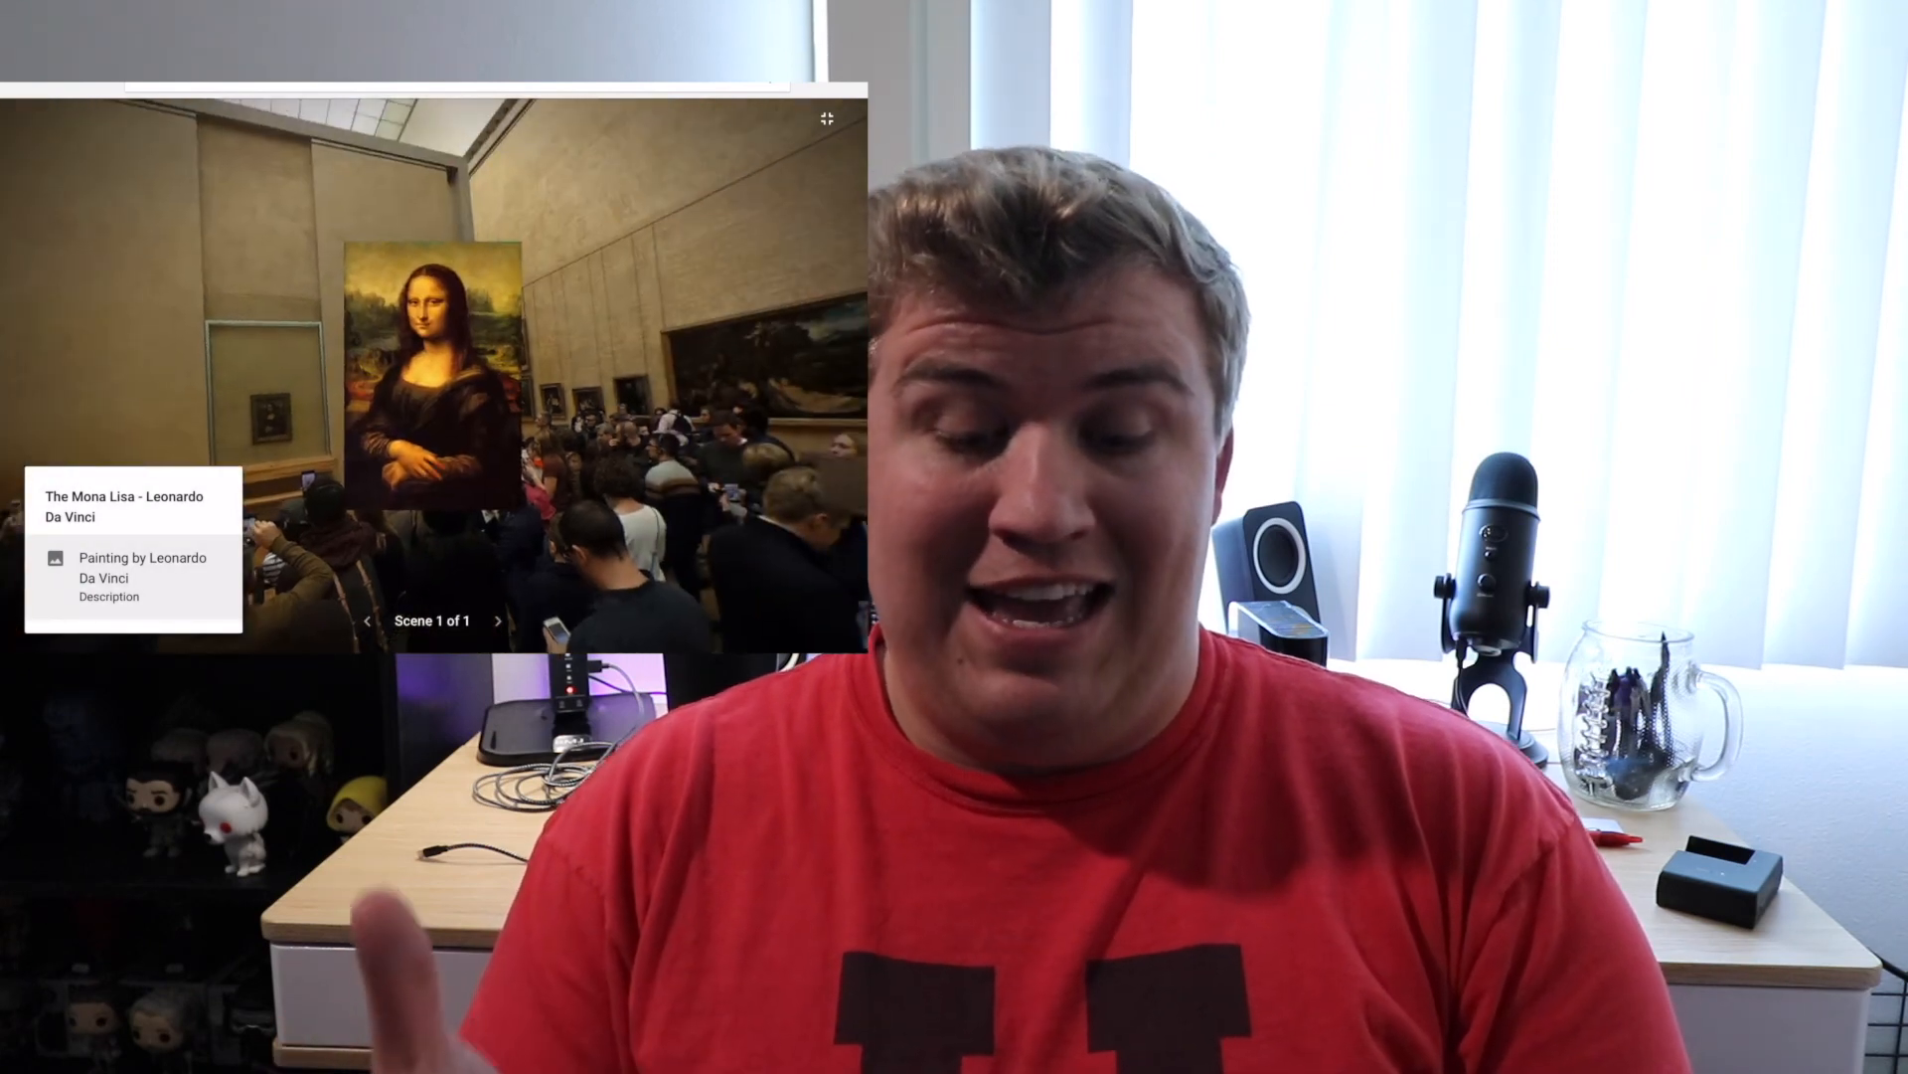